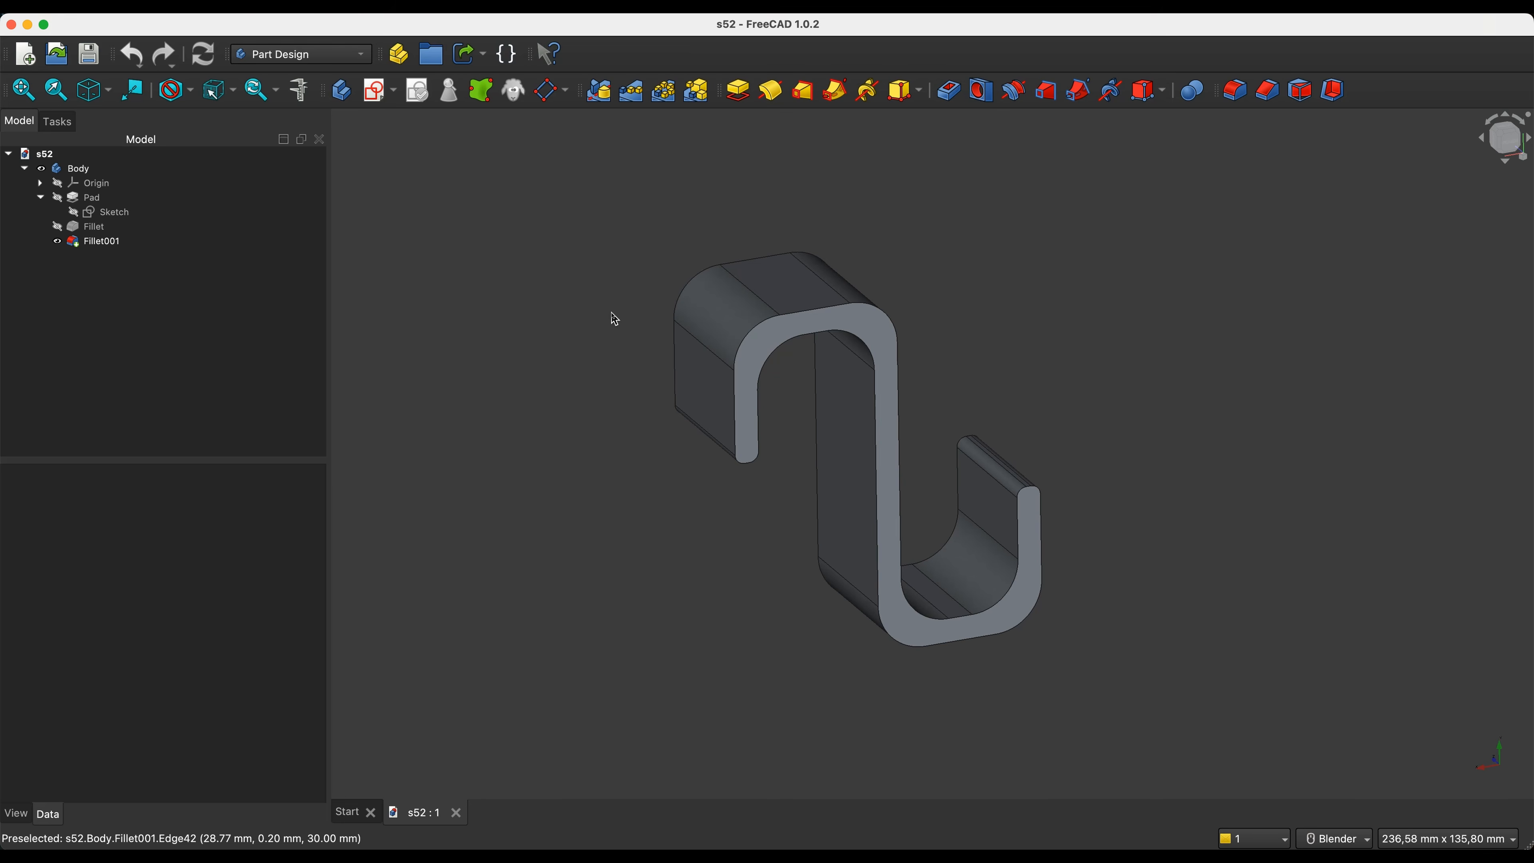
- Close the s52 document, then view and dismiss the first start setup
{"action": "left_click", "coordinate": [456, 812]}
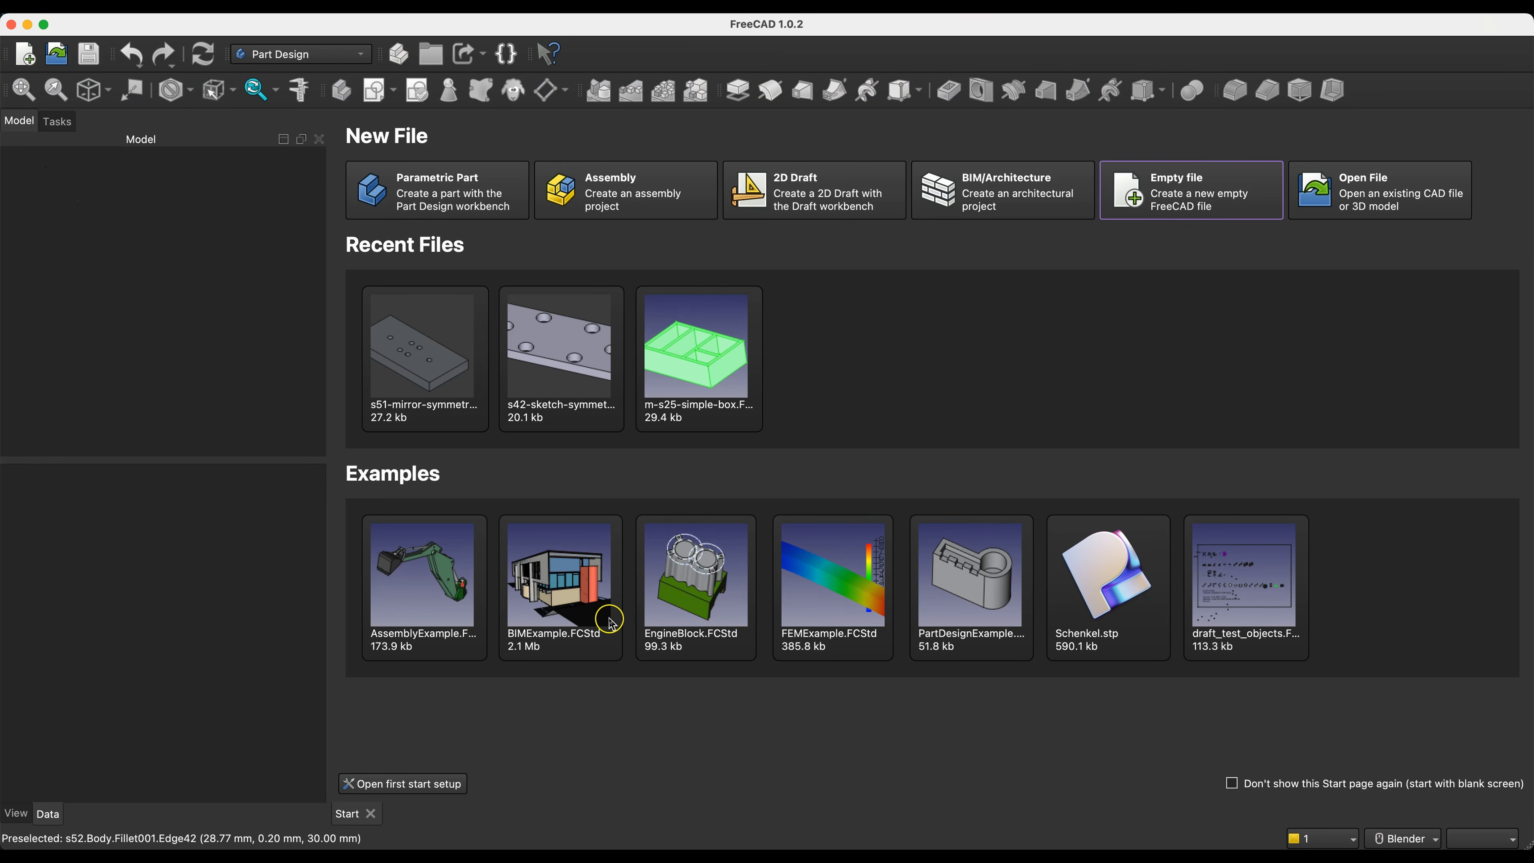
{"action": "left_click", "coordinate": [403, 784]}
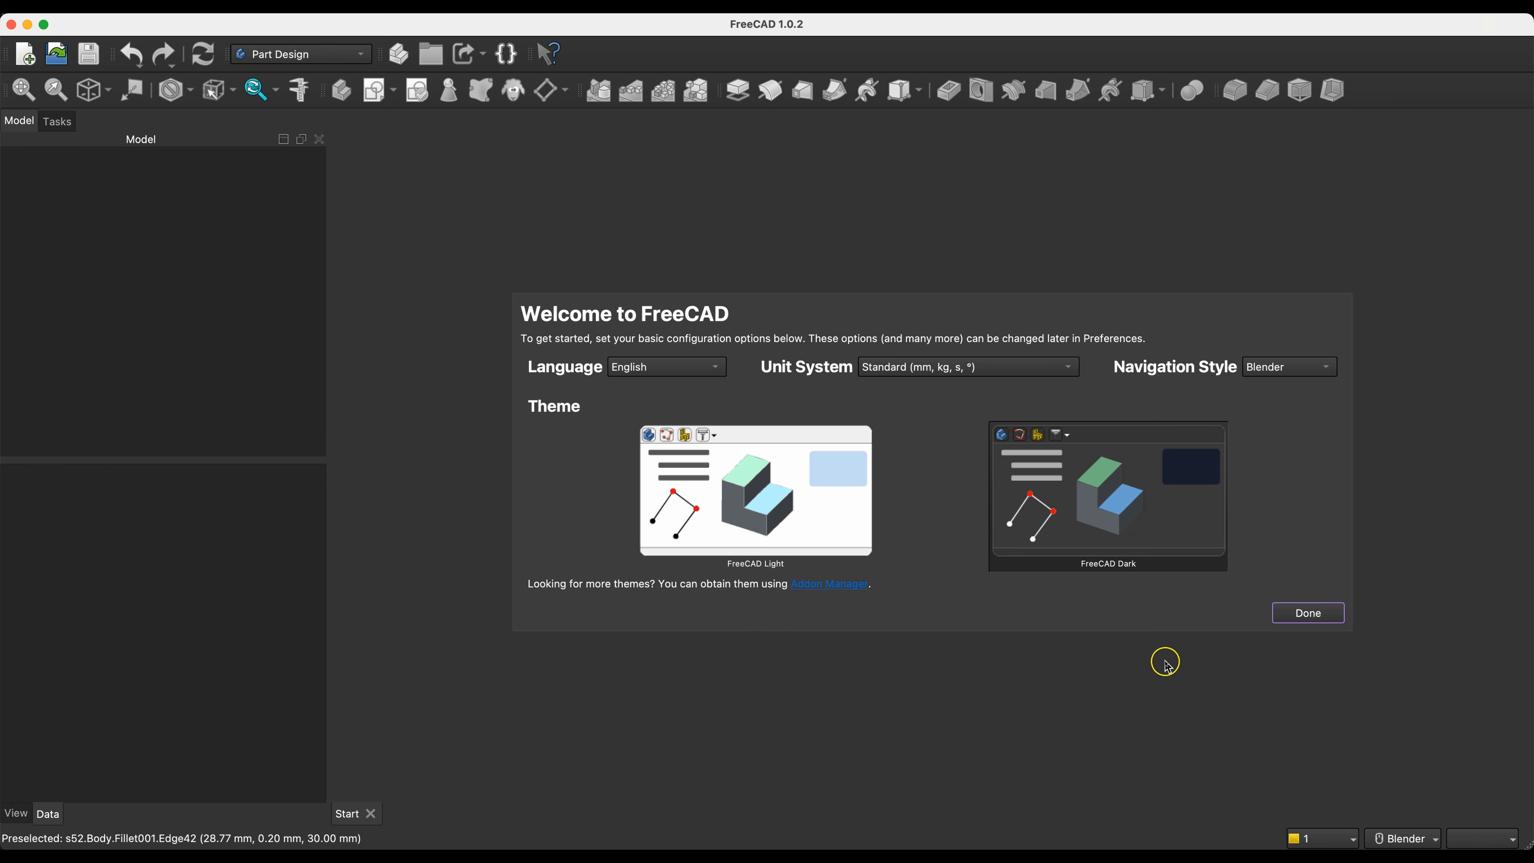
{"action": "left_click", "coordinate": [1308, 607]}
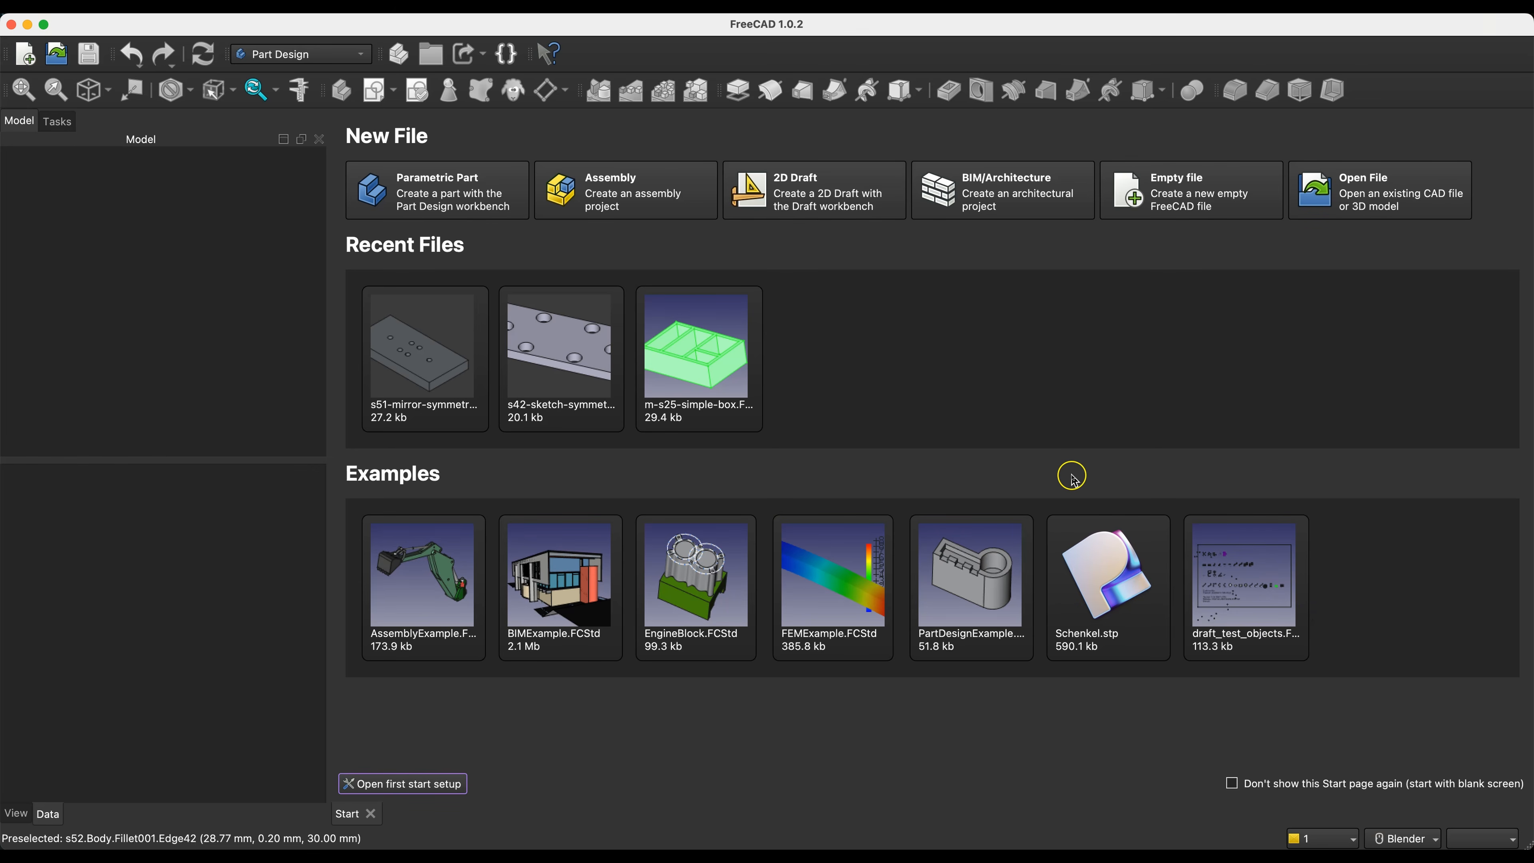
- Create a new parametric part and start a sketch on its XY plane
{"action": "left_click", "coordinate": [463, 203]}
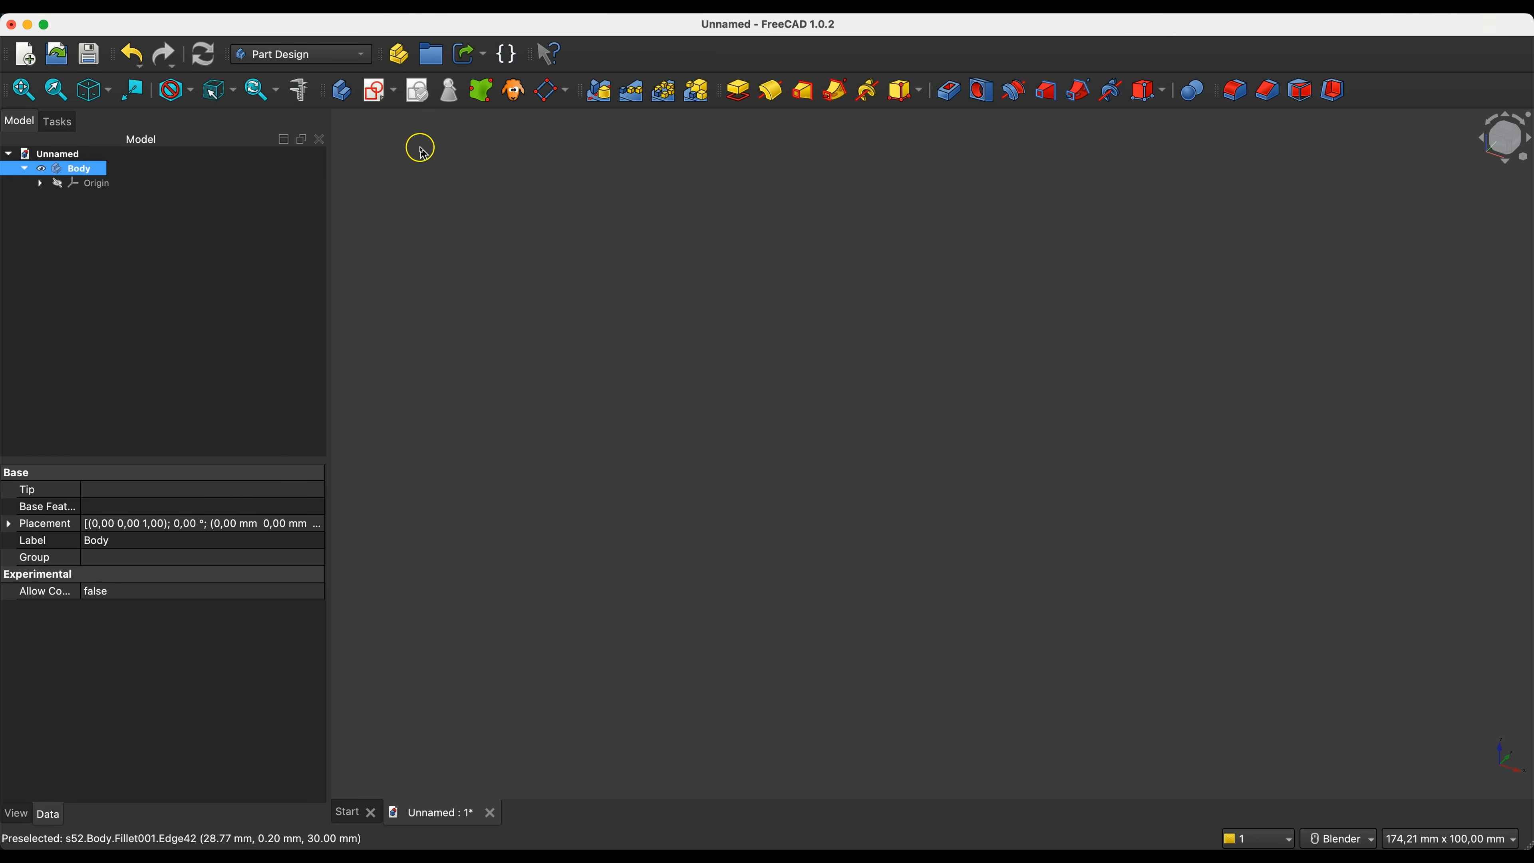
{"action": "left_click", "coordinate": [379, 92]}
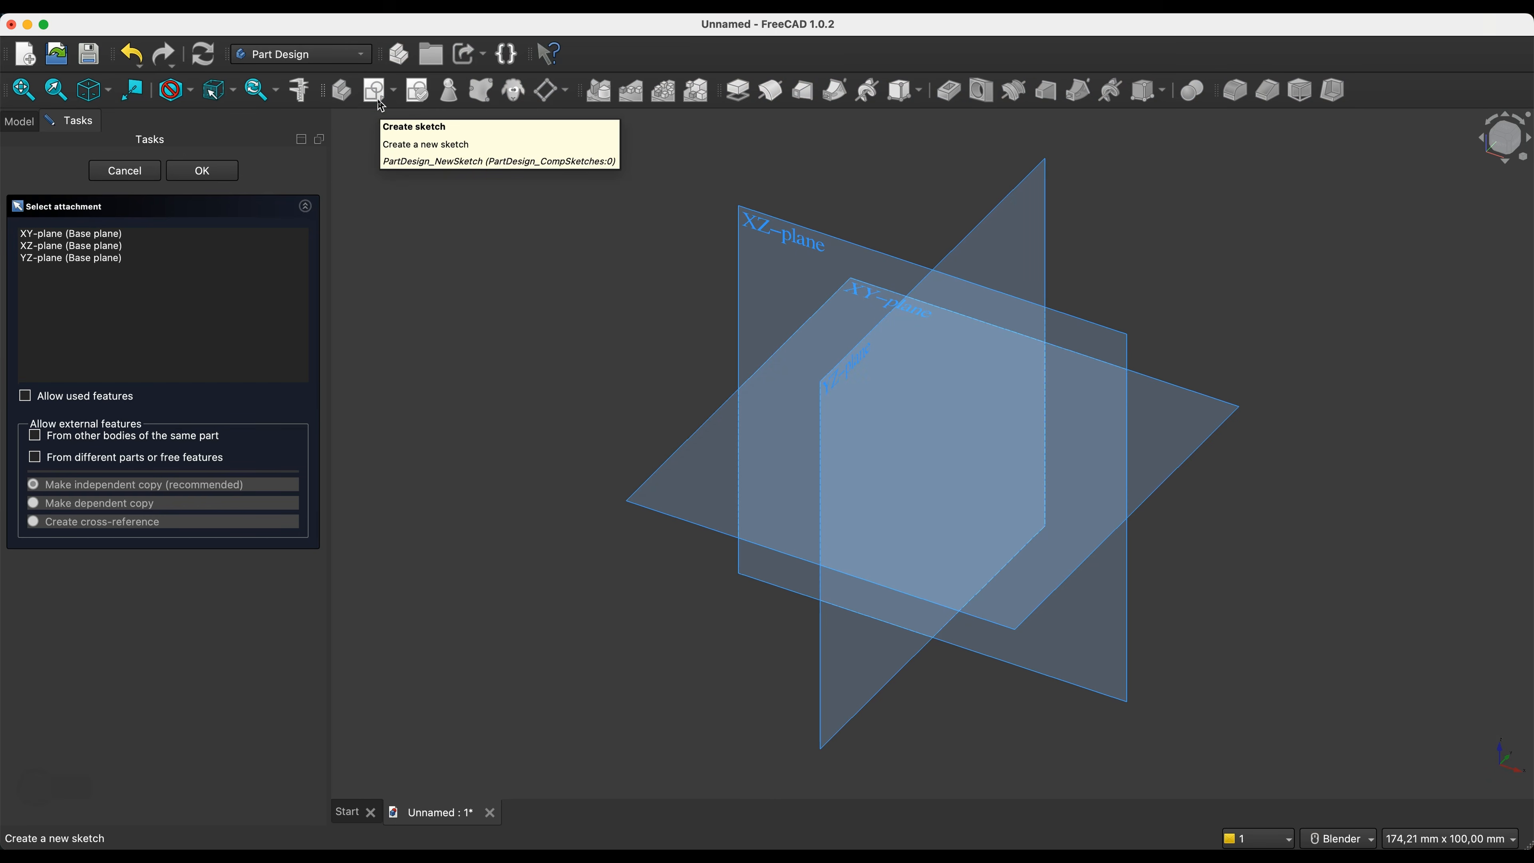
{"action": "left_click", "coordinate": [868, 294]}
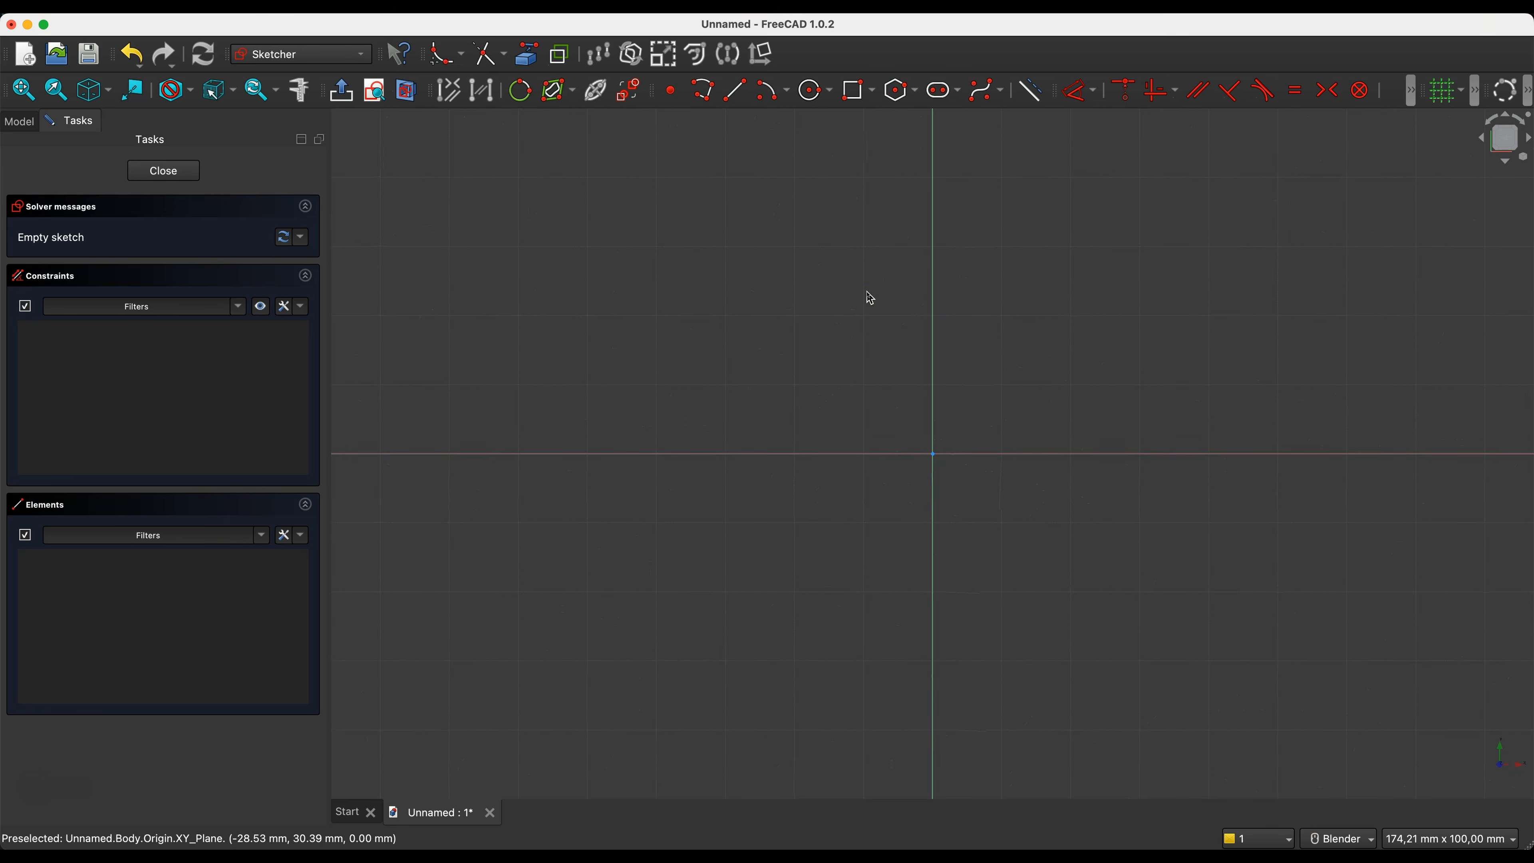
- Draw a closed S-hook outline as a polyline with the lower hook's inner corner at the origin, about 26 mm deep and 40 mm wide inside
{"action": "scroll", "coordinate": [640, 384], "scroll_direction": "down", "scroll_amount": 3}
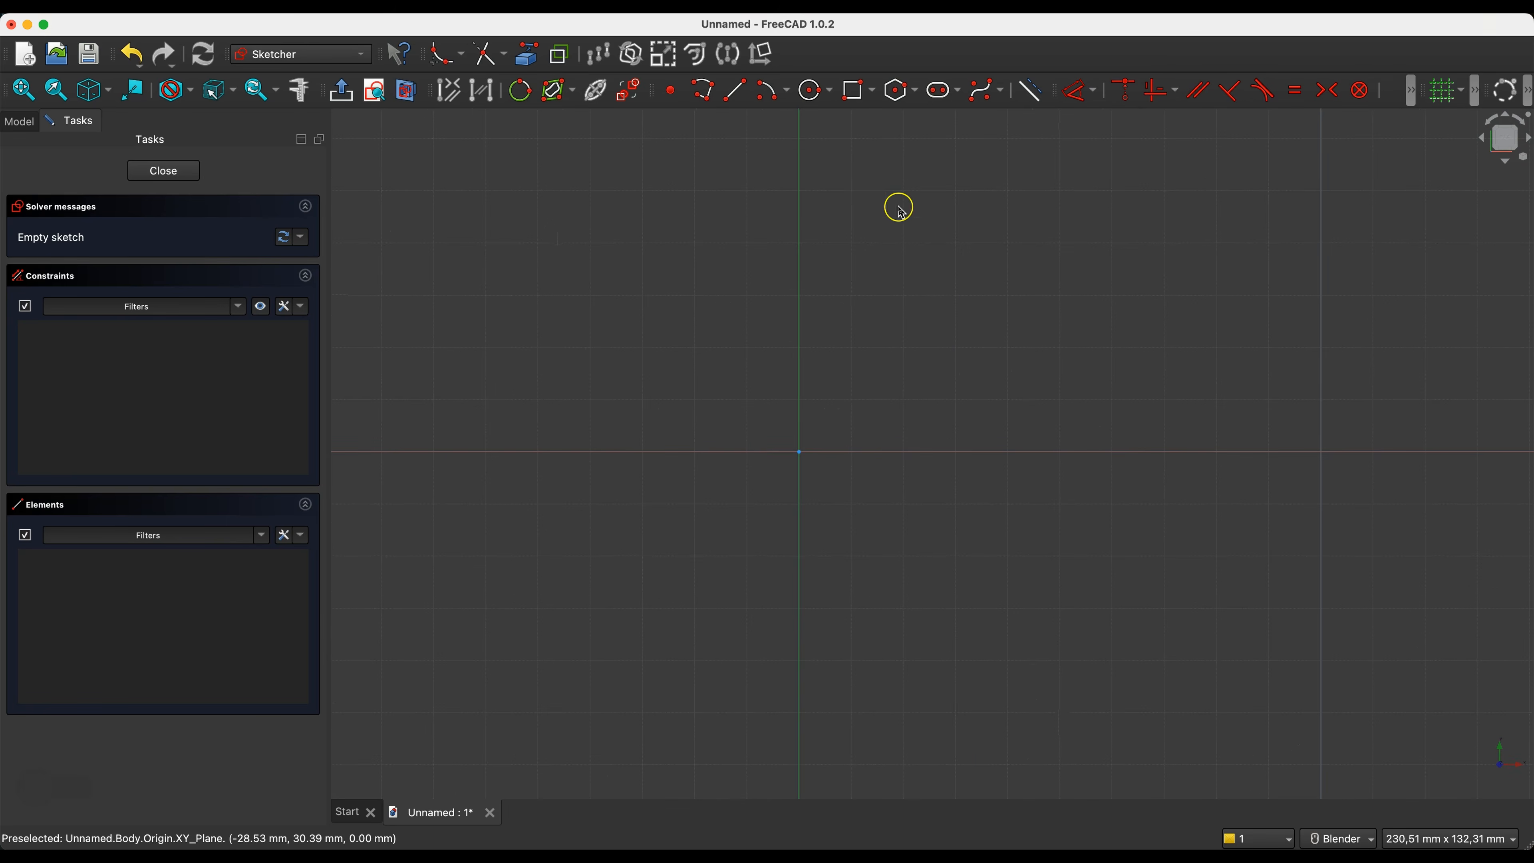
{"action": "left_click", "coordinate": [707, 97]}
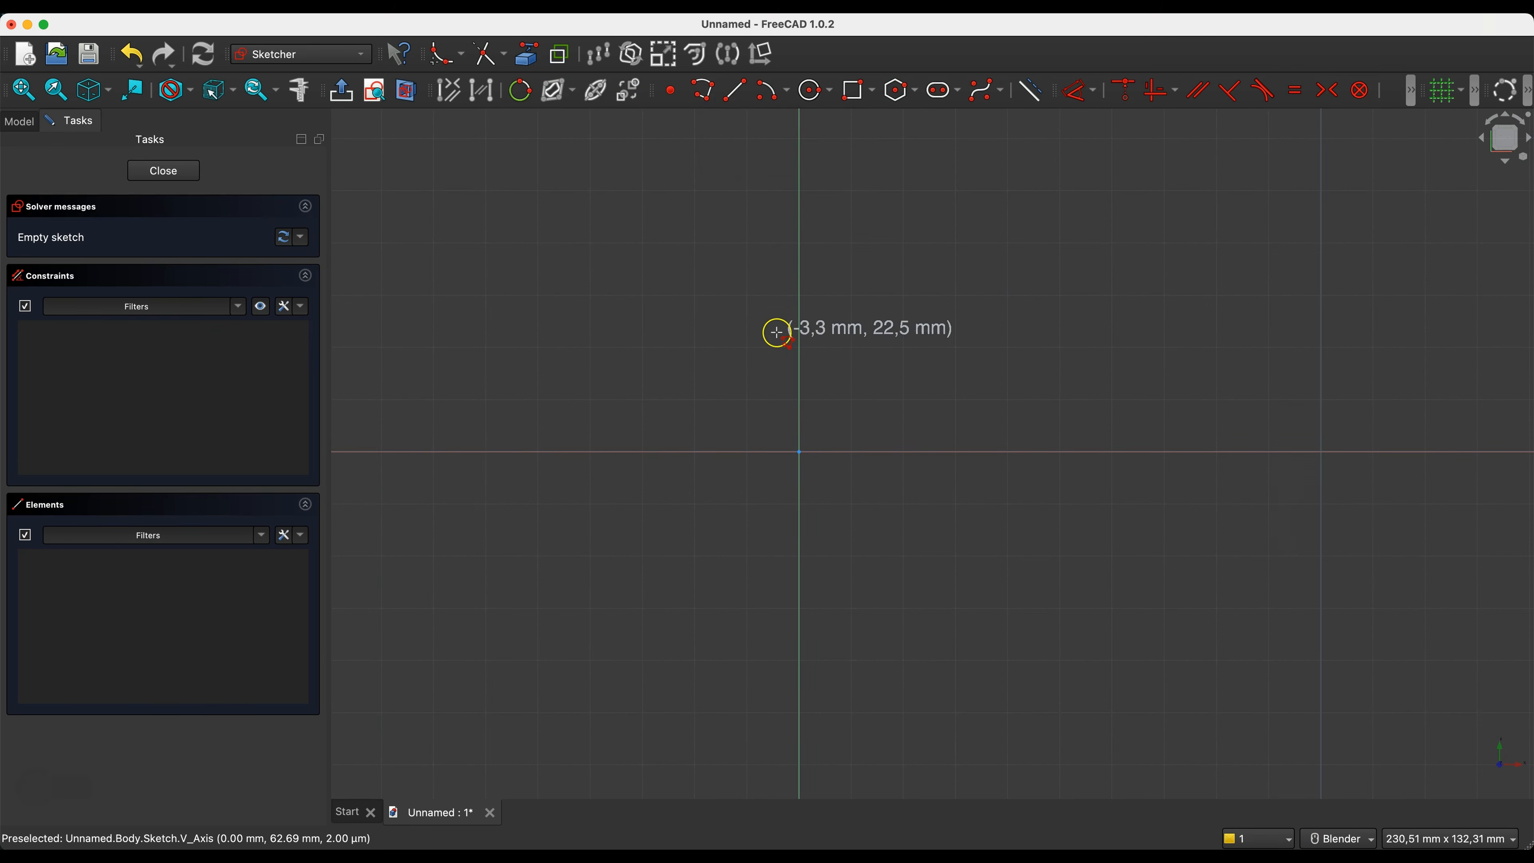
{"action": "left_click", "coordinate": [799, 310]}
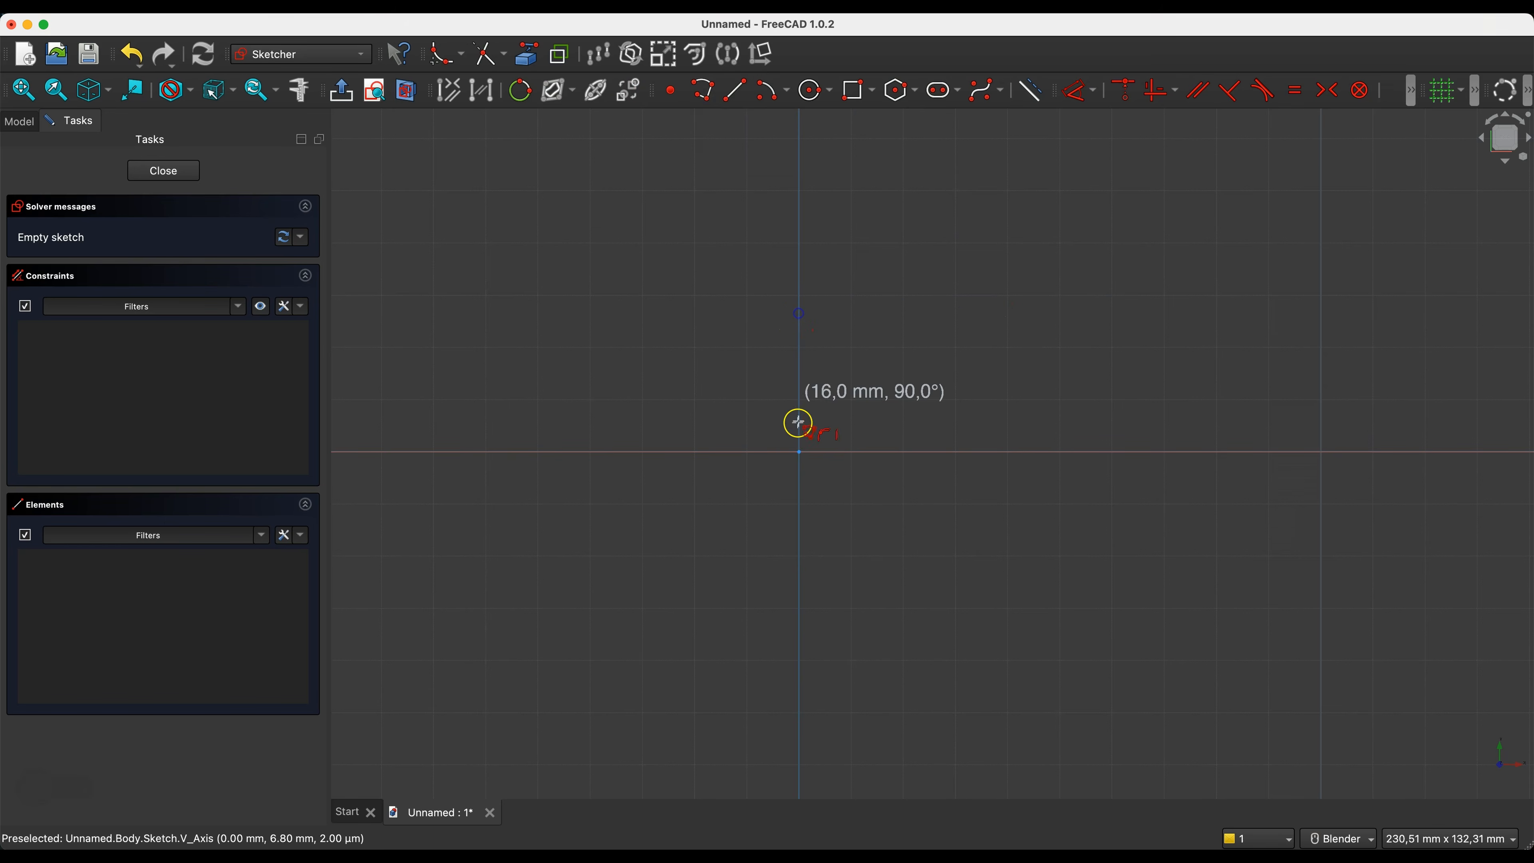
{"action": "left_click", "coordinate": [799, 450]}
{"action": "left_click", "coordinate": [1006, 450]}
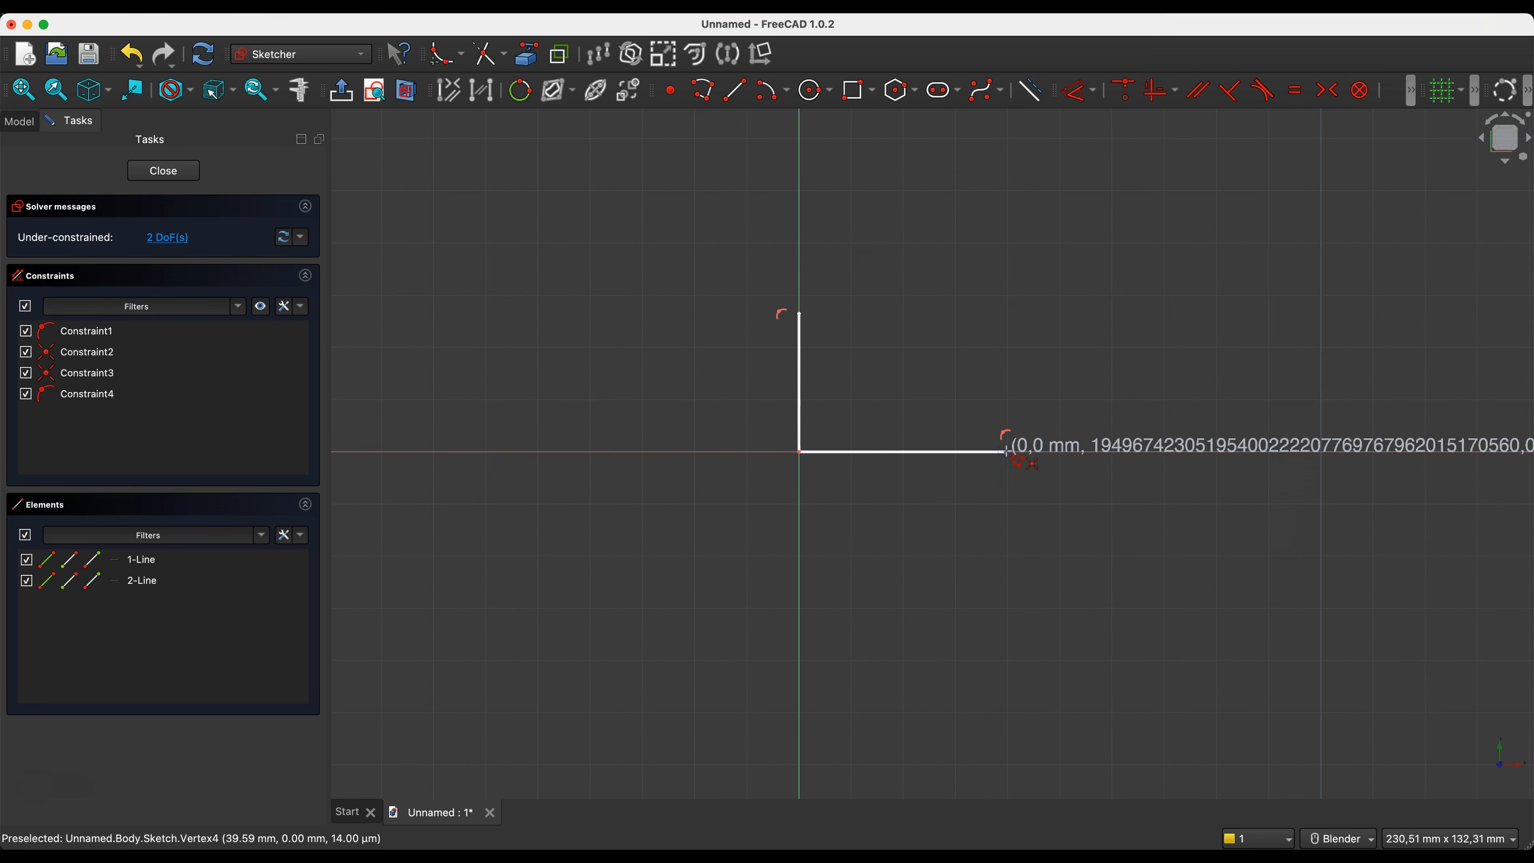
{"action": "left_click", "coordinate": [1005, 141]}
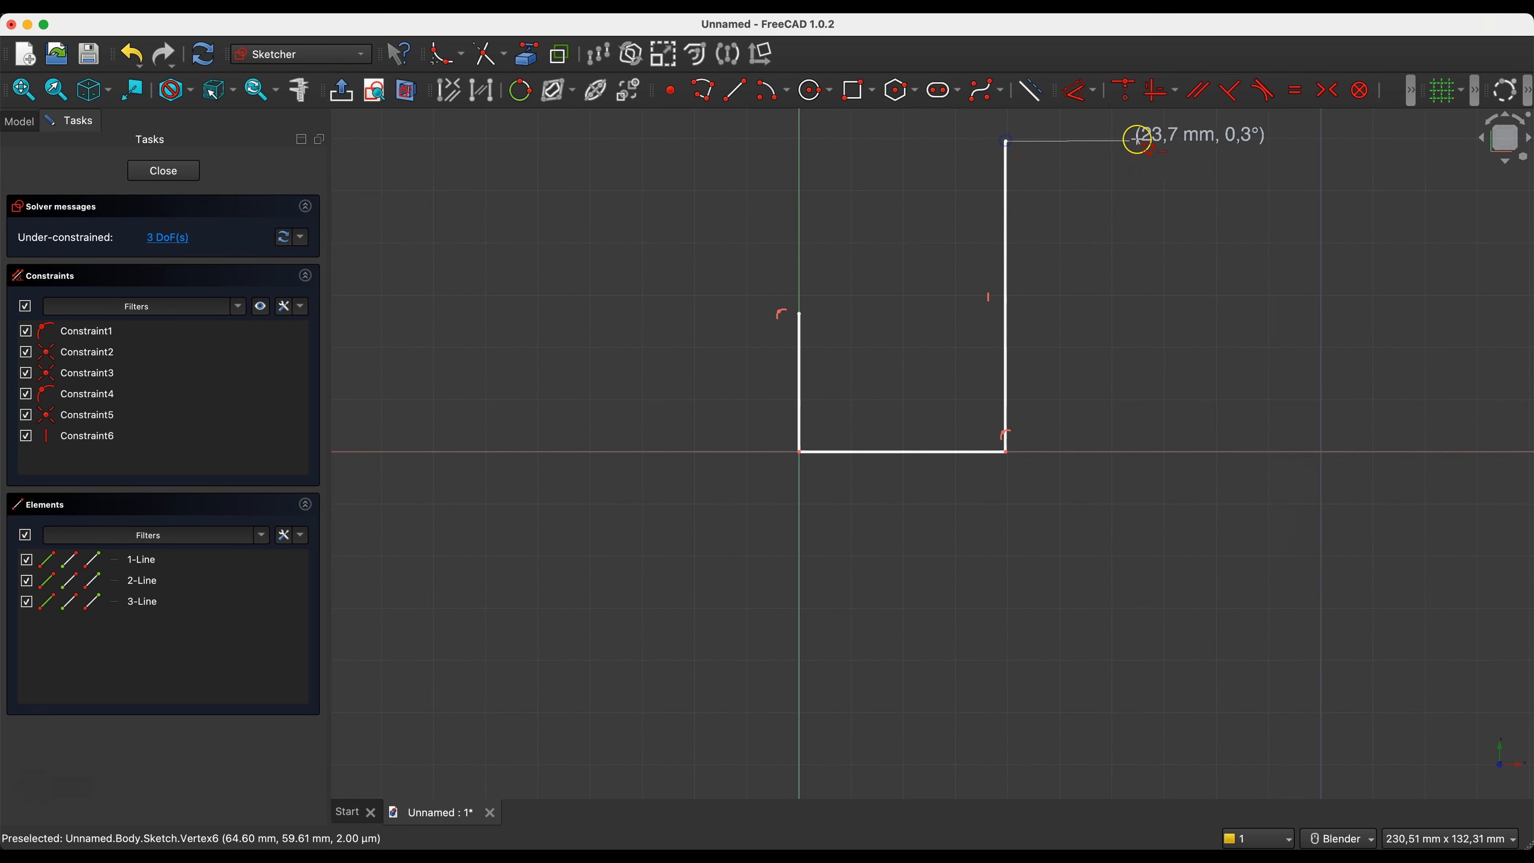
{"action": "left_click", "coordinate": [1174, 141]}
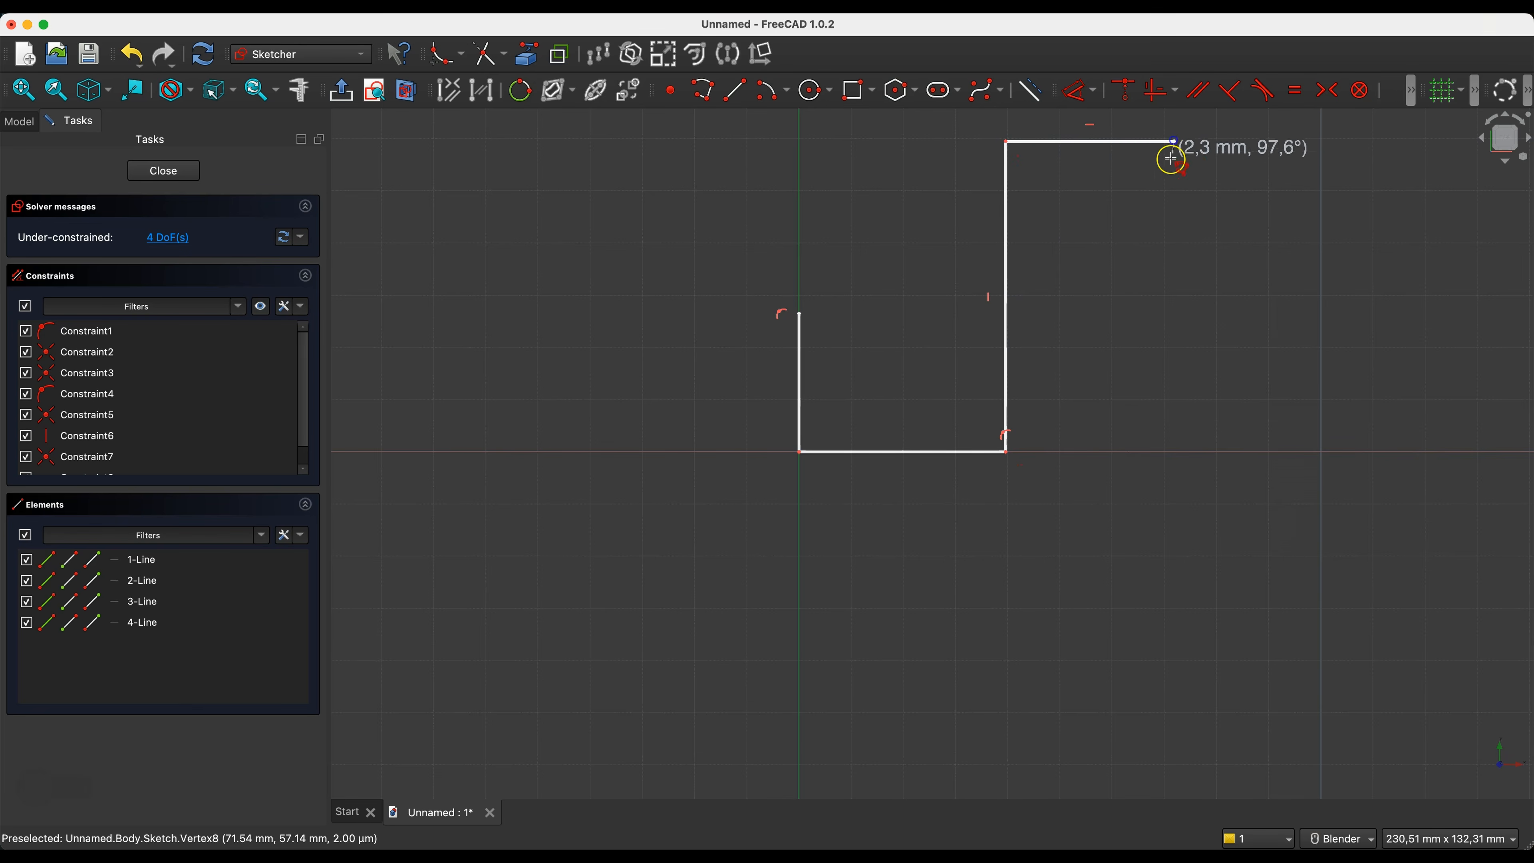
{"action": "left_click", "coordinate": [1174, 254]}
{"action": "left_click", "coordinate": [1139, 254]}
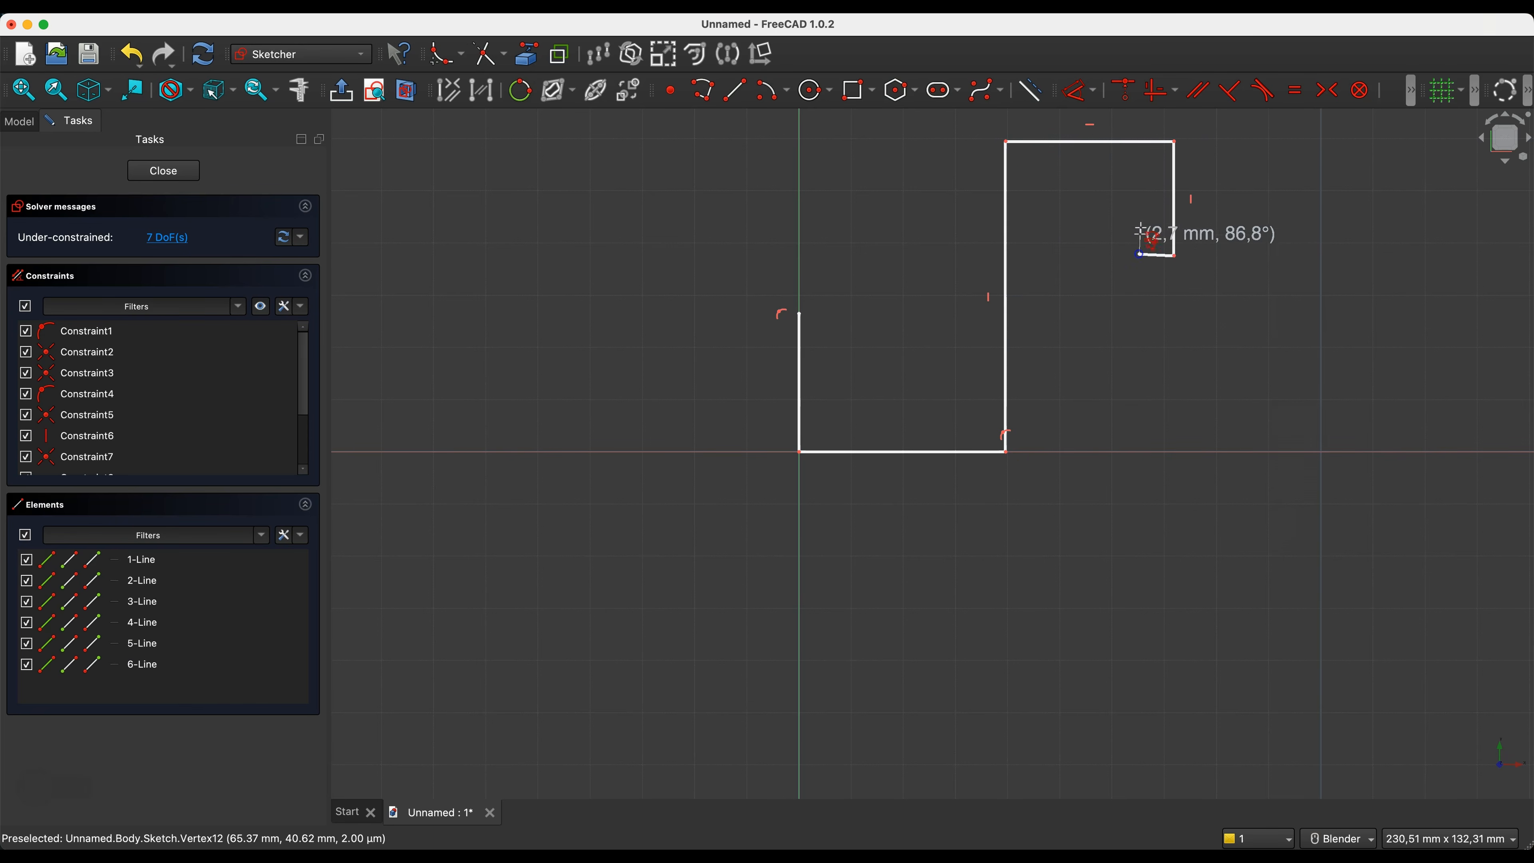
{"action": "left_click", "coordinate": [1136, 186]}
{"action": "left_click", "coordinate": [1039, 185]}
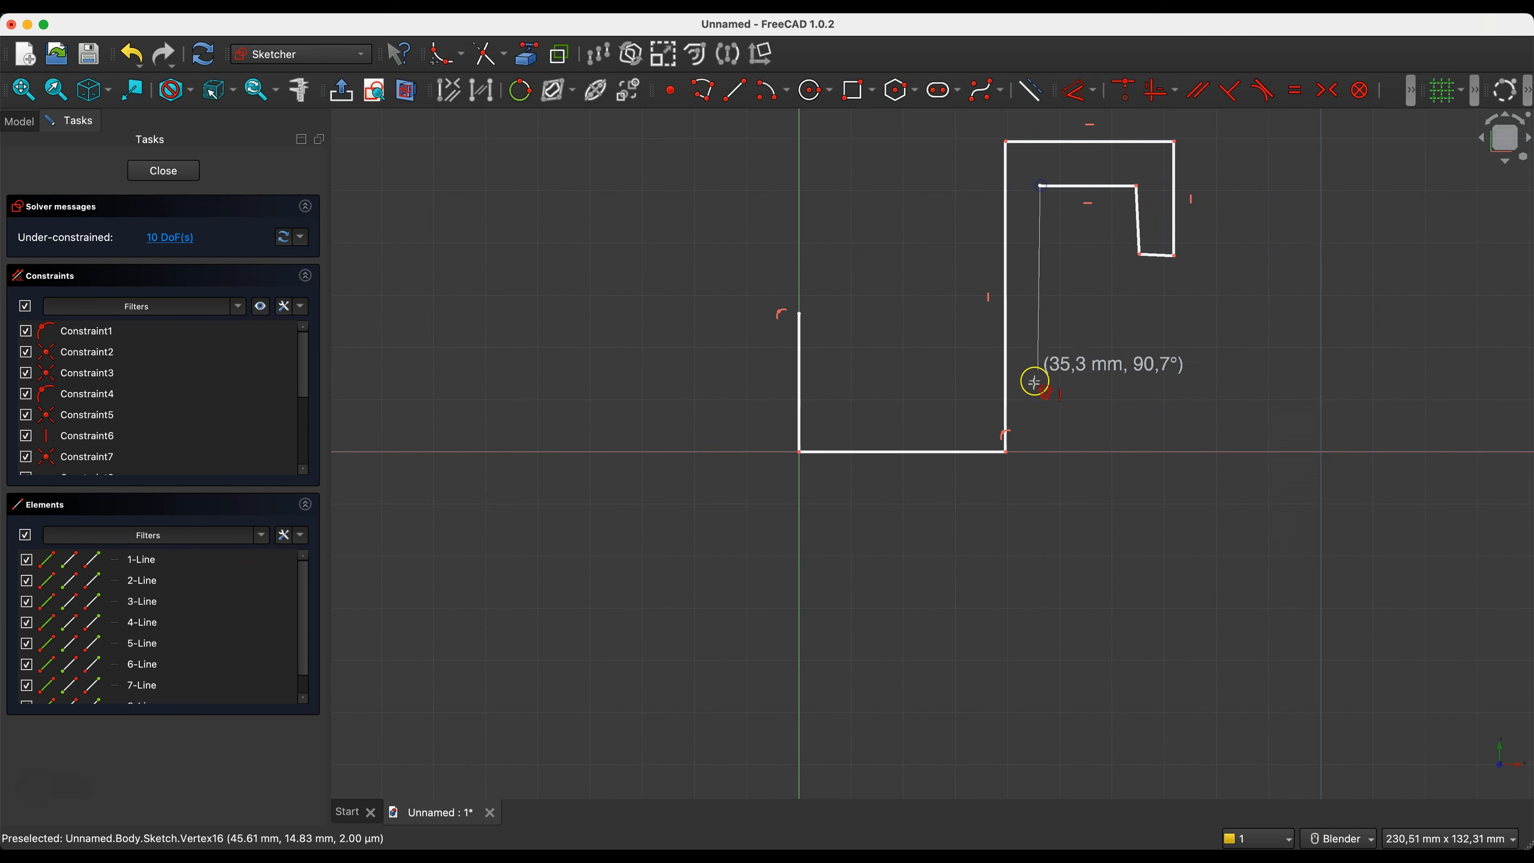
{"action": "left_click", "coordinate": [1039, 500]}
{"action": "left_click", "coordinate": [727, 499]}
{"action": "left_click", "coordinate": [729, 309]}
{"action": "left_click", "coordinate": [799, 313]}
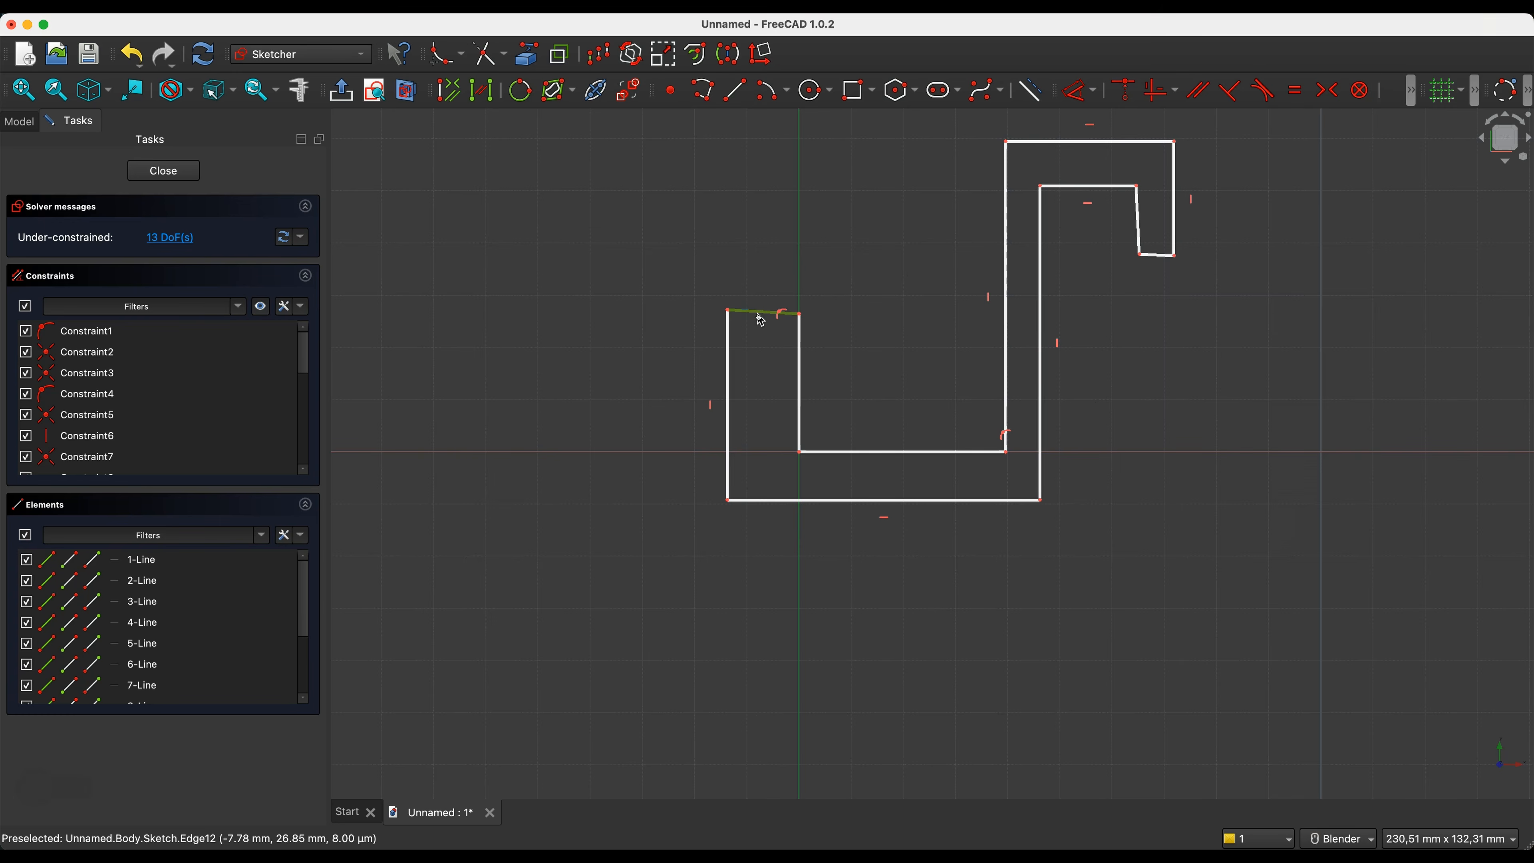
- Constrain the two short end edges of the hook horizontal and the upper hook's inner side edge vertical
{"action": "key", "text": "h"}
{"action": "left_click", "coordinate": [1157, 254]}
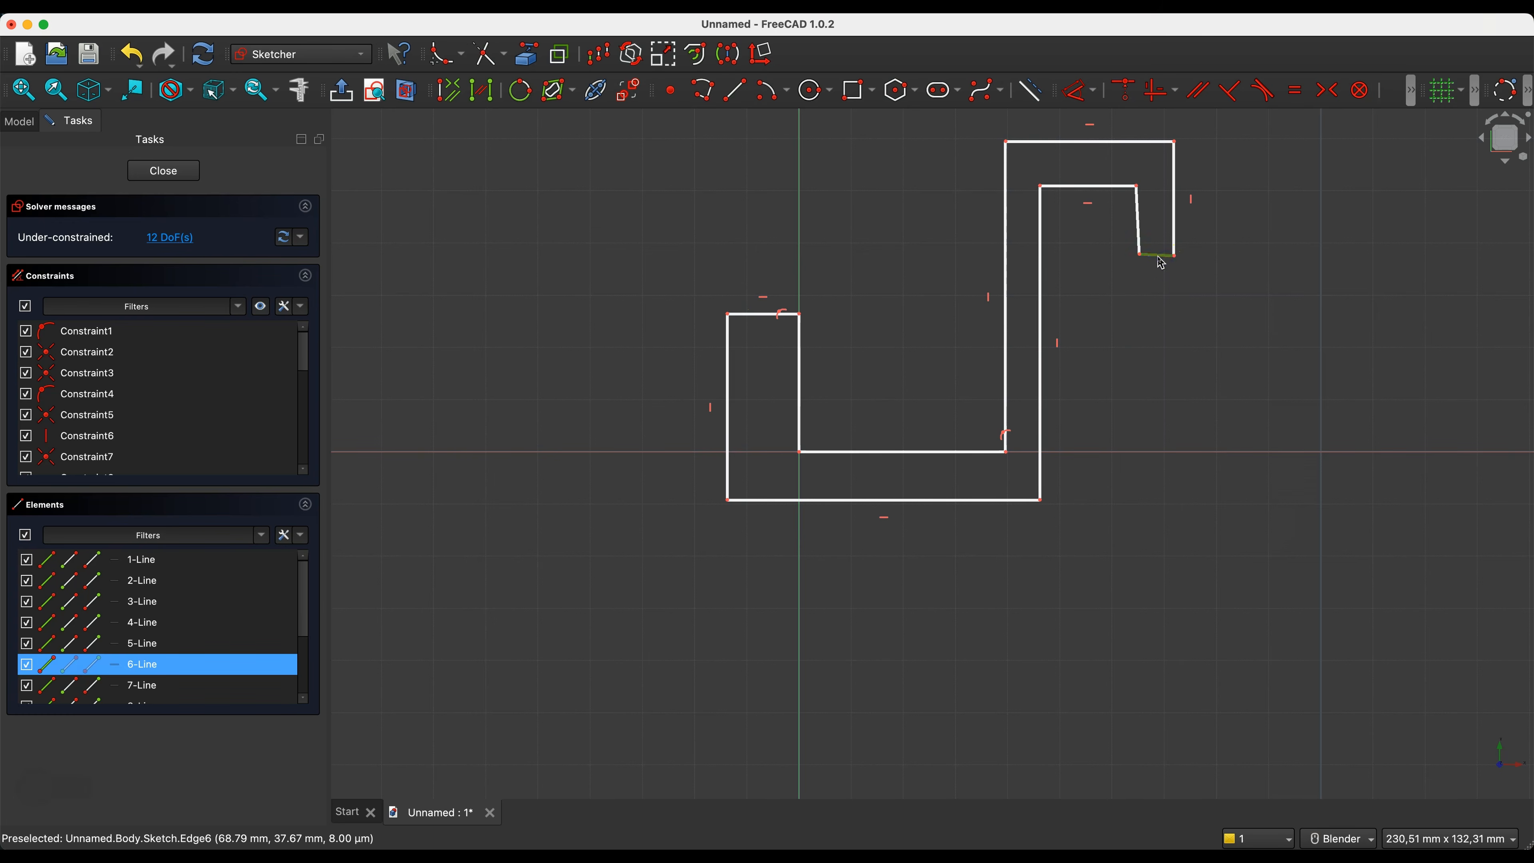
{"action": "key", "text": "h"}
{"action": "left_click", "coordinate": [1141, 226]}
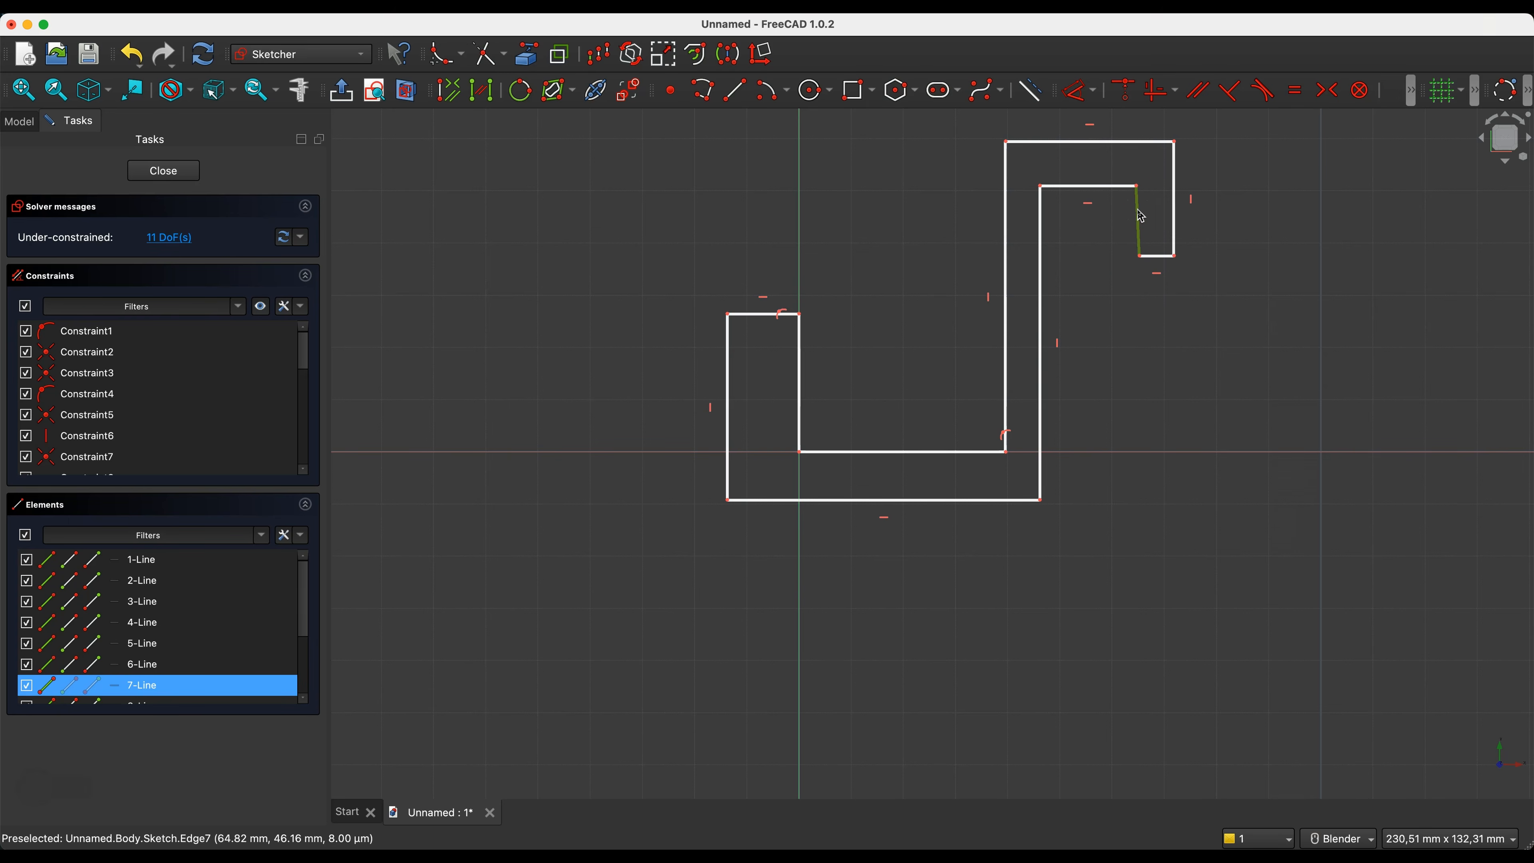
{"action": "key", "text": "v"}
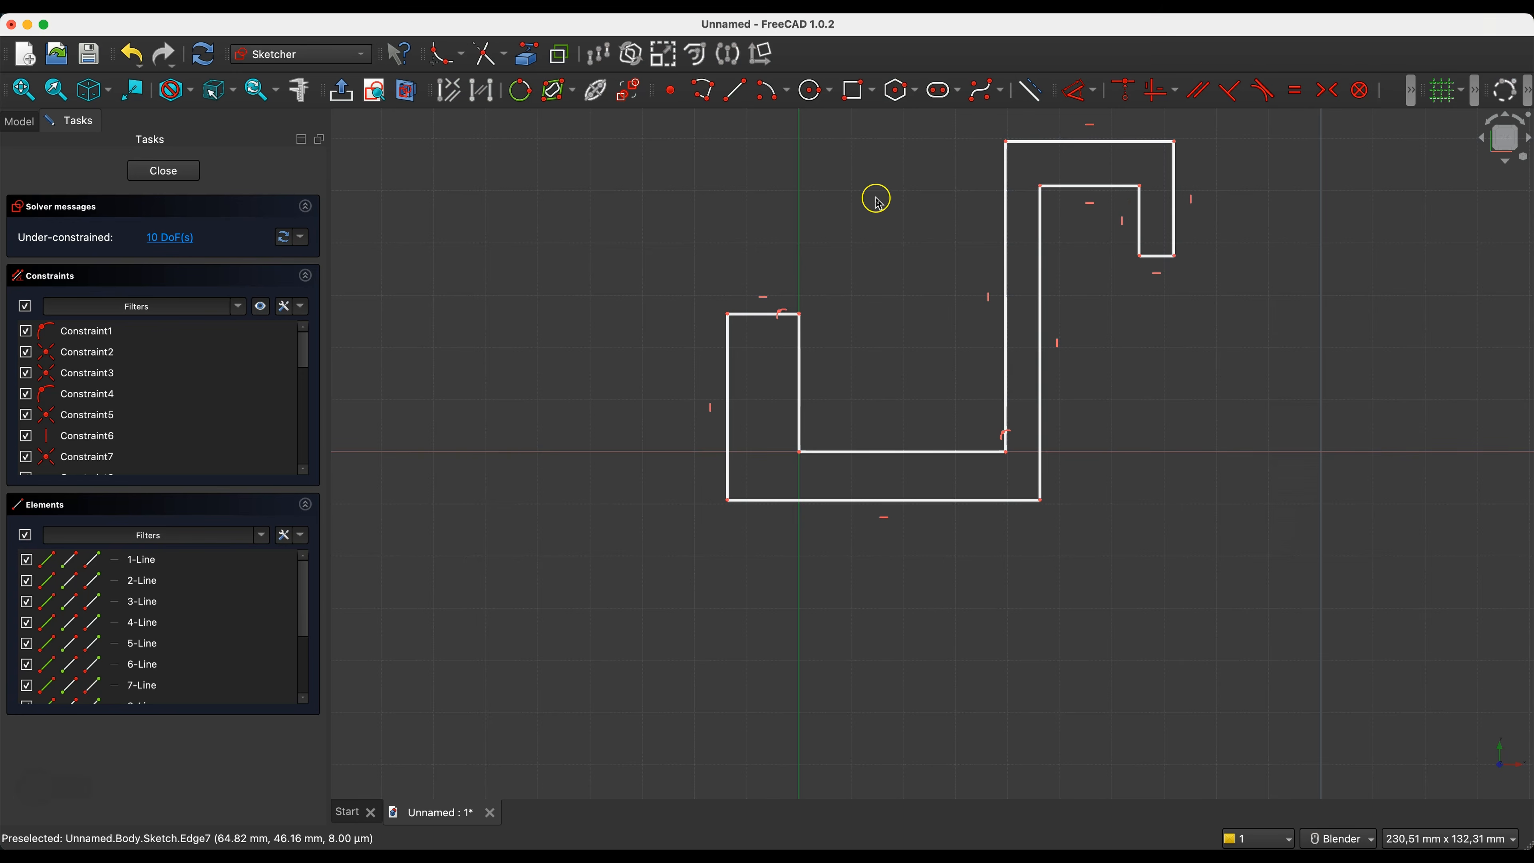
- Make the two hook end edges equal in length, and make the inner widths of the lower and upper hooks equal
{"action": "left_click", "coordinate": [760, 314]}
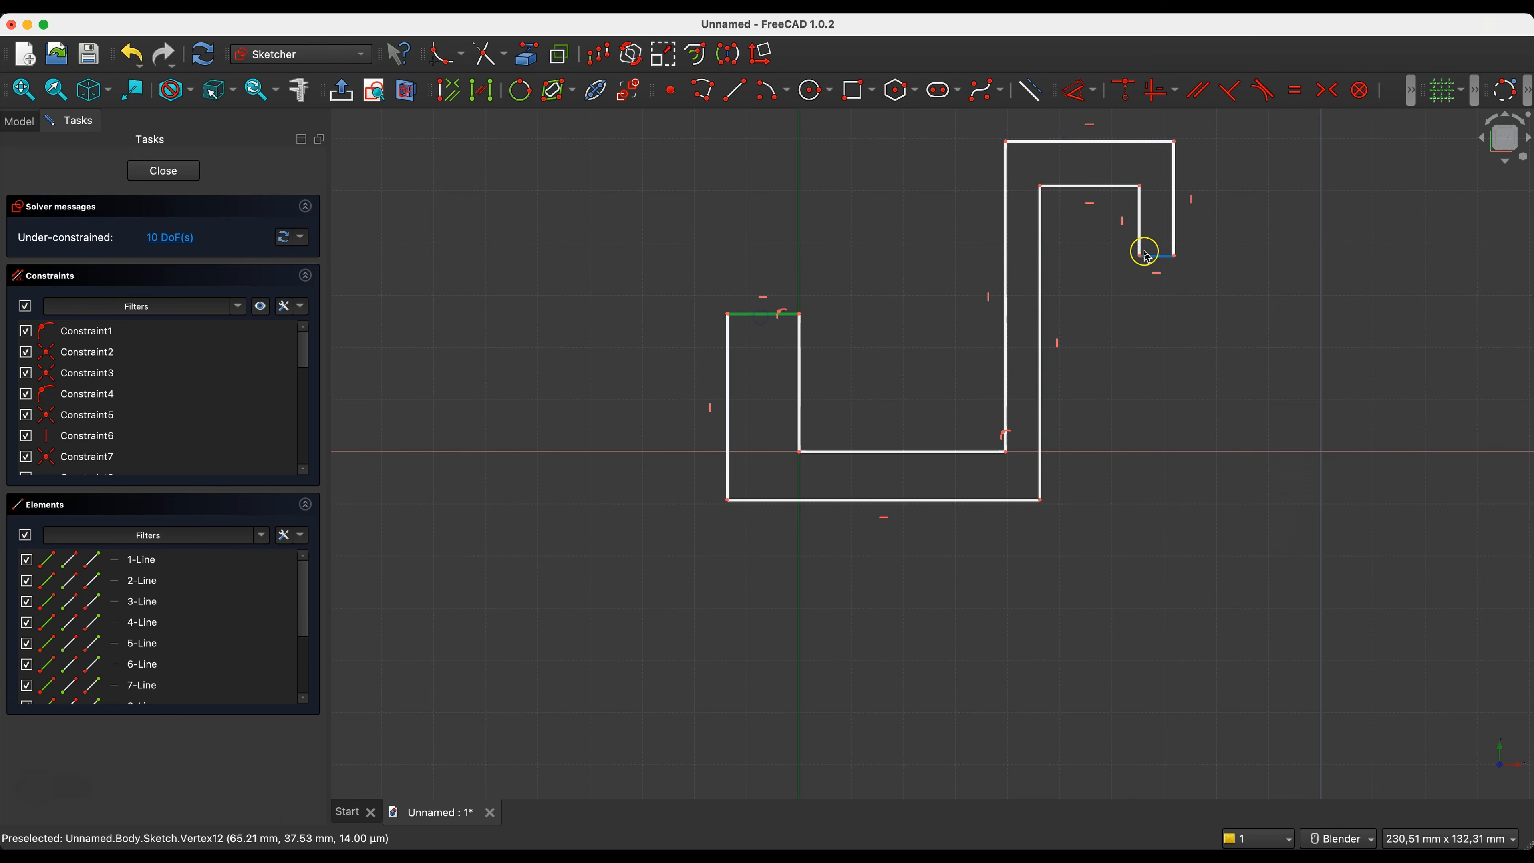
{"action": "left_click", "coordinate": [1156, 256]}
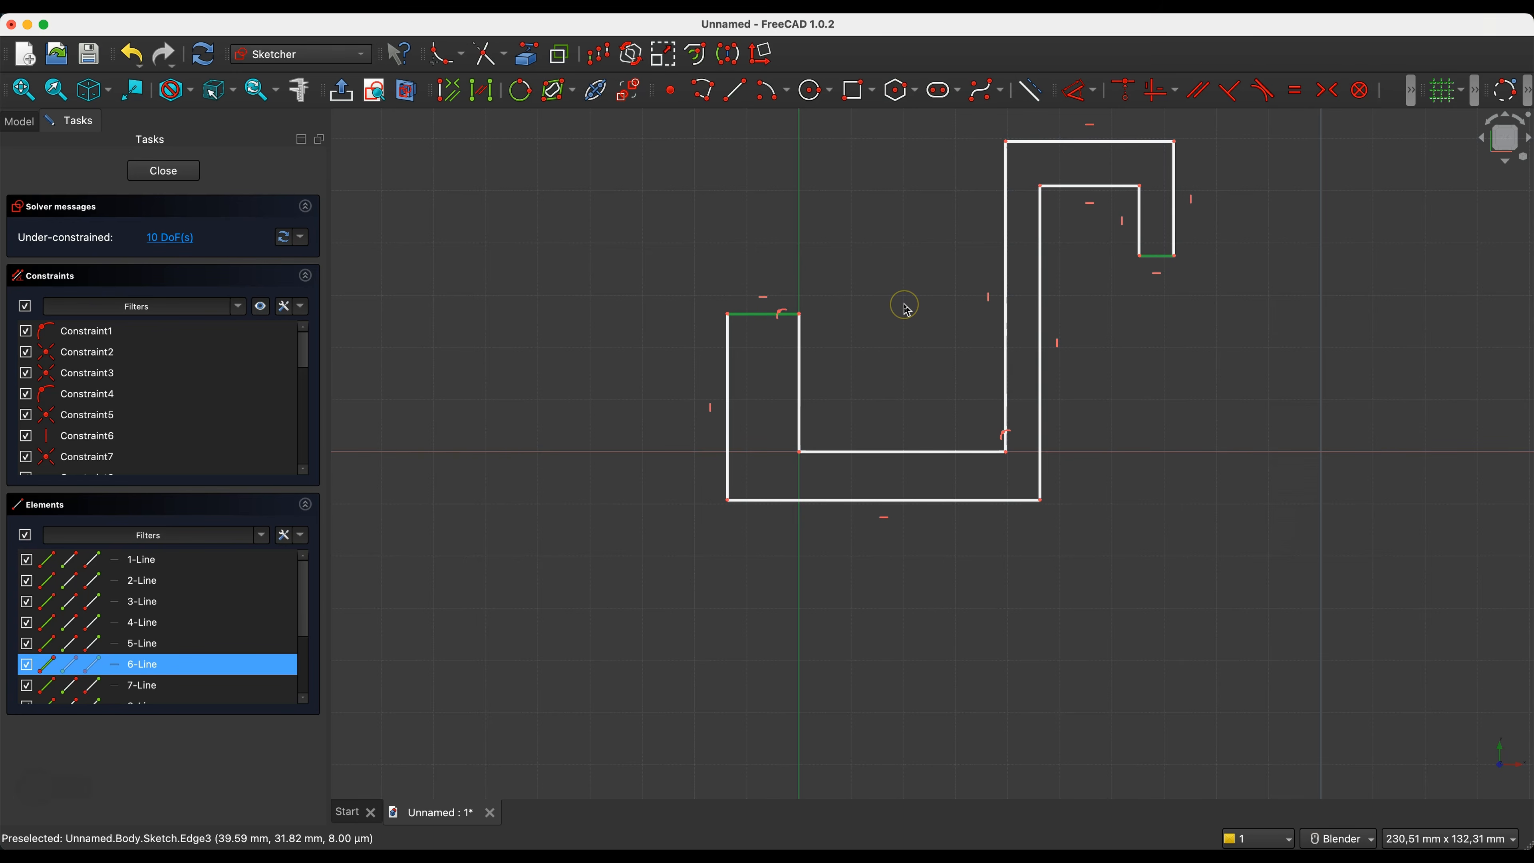
{"action": "key", "text": "e"}
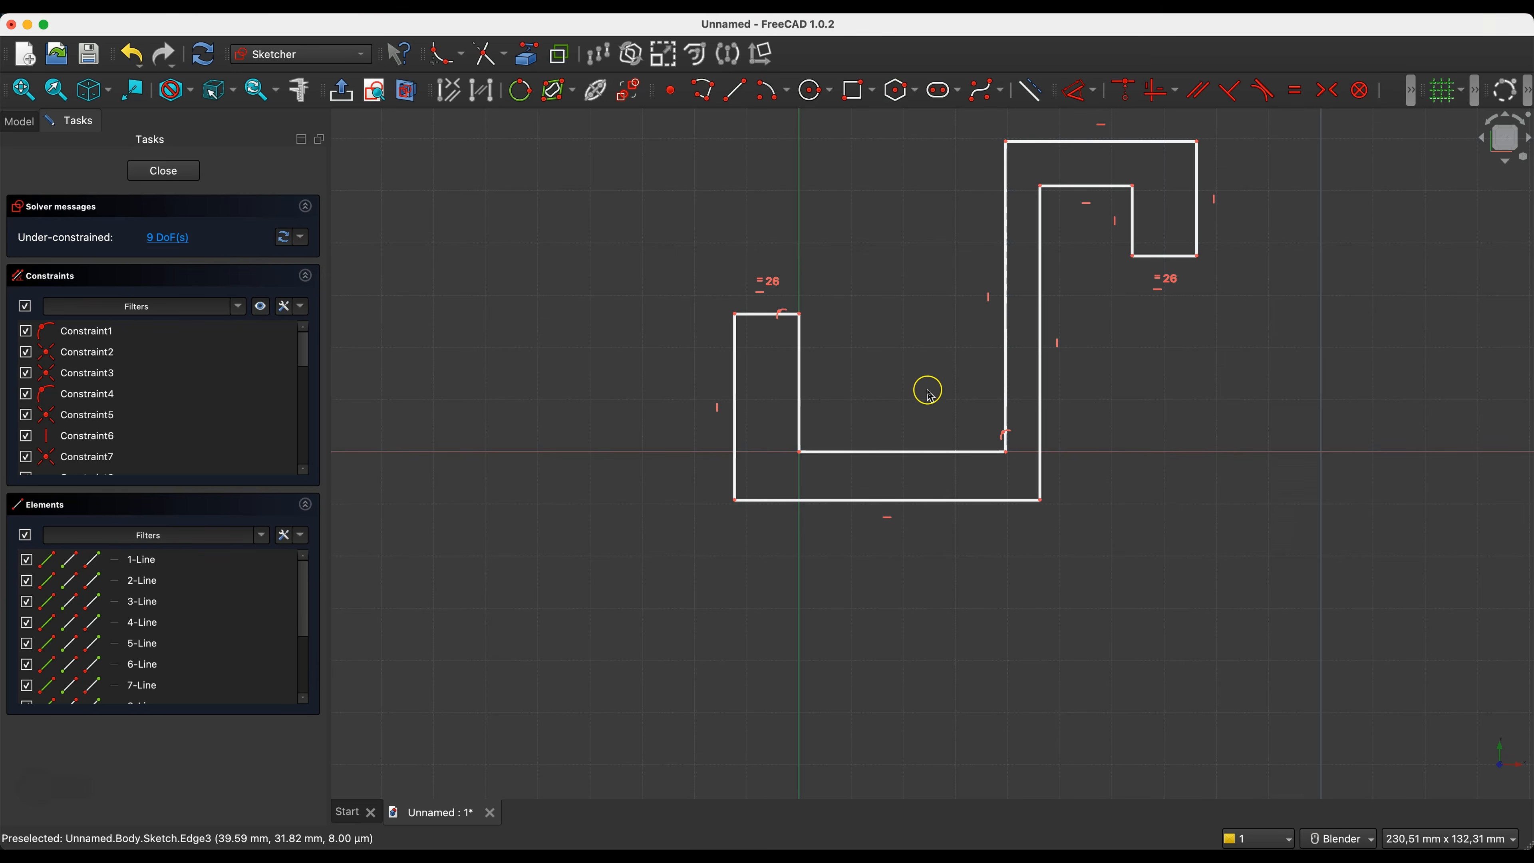
{"action": "left_click", "coordinate": [873, 452]}
{"action": "left_click", "coordinate": [1081, 189]}
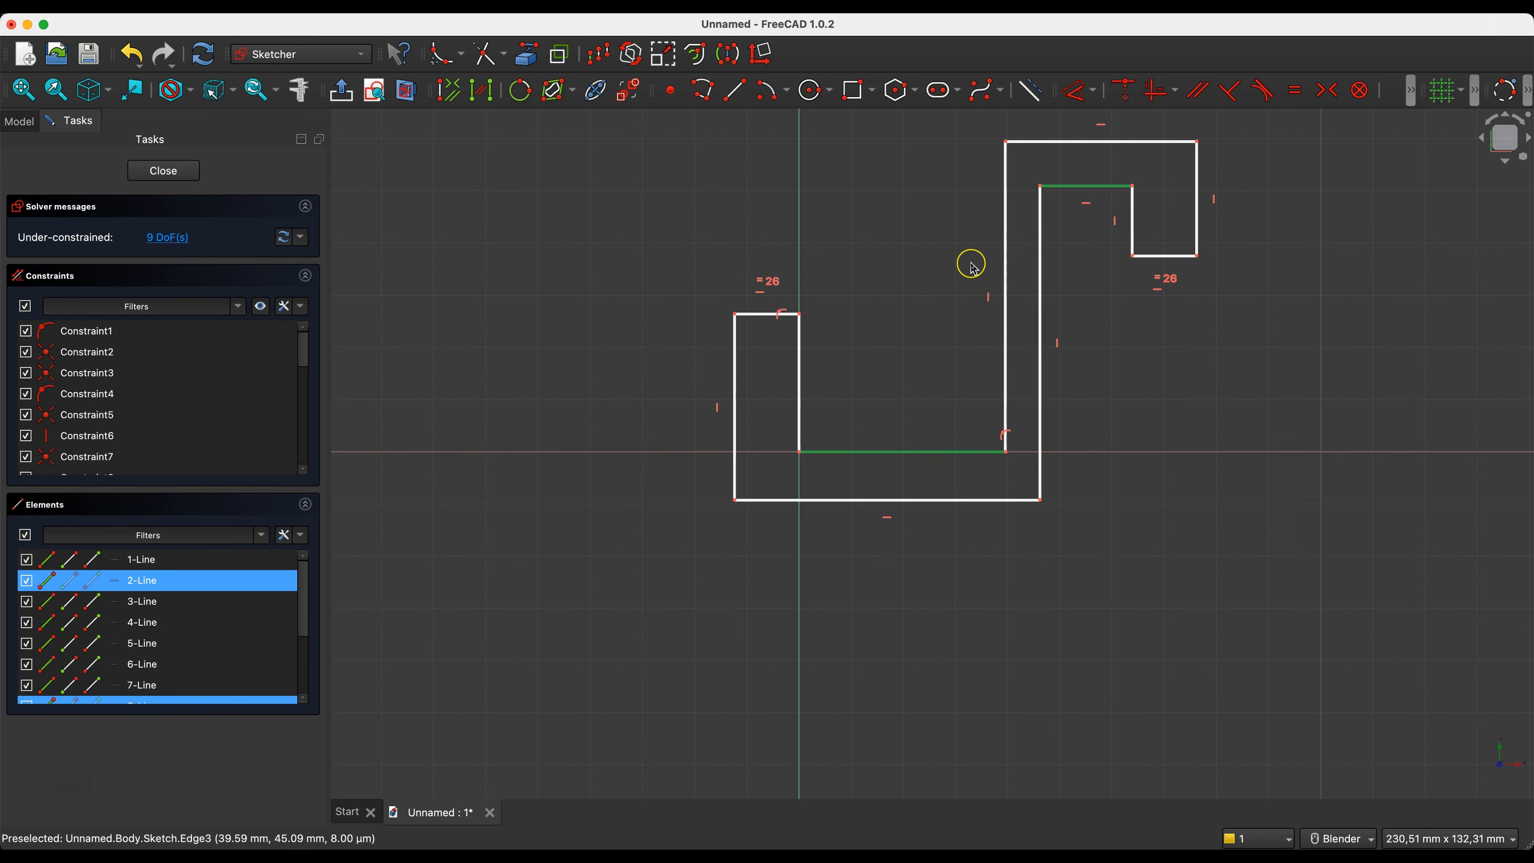
{"action": "key", "text": "e"}
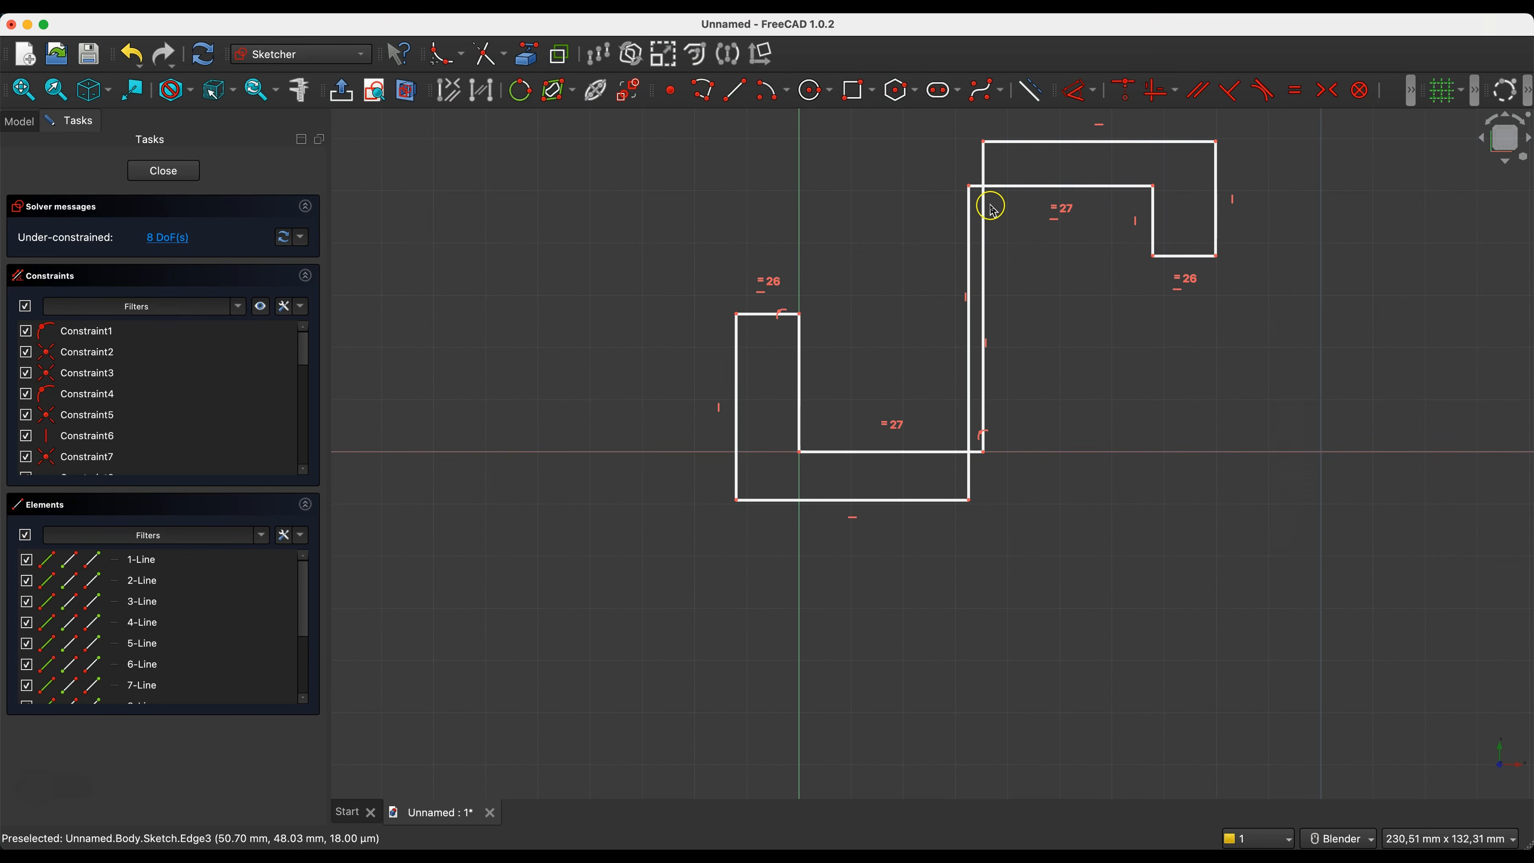
- Reposition the outline's upper corners to uncross the central stem, and make the two outer side edges of the hook equal in length
{"action": "left_click_drag", "start_coordinate": [974, 191], "coordinate": [1027, 204]}
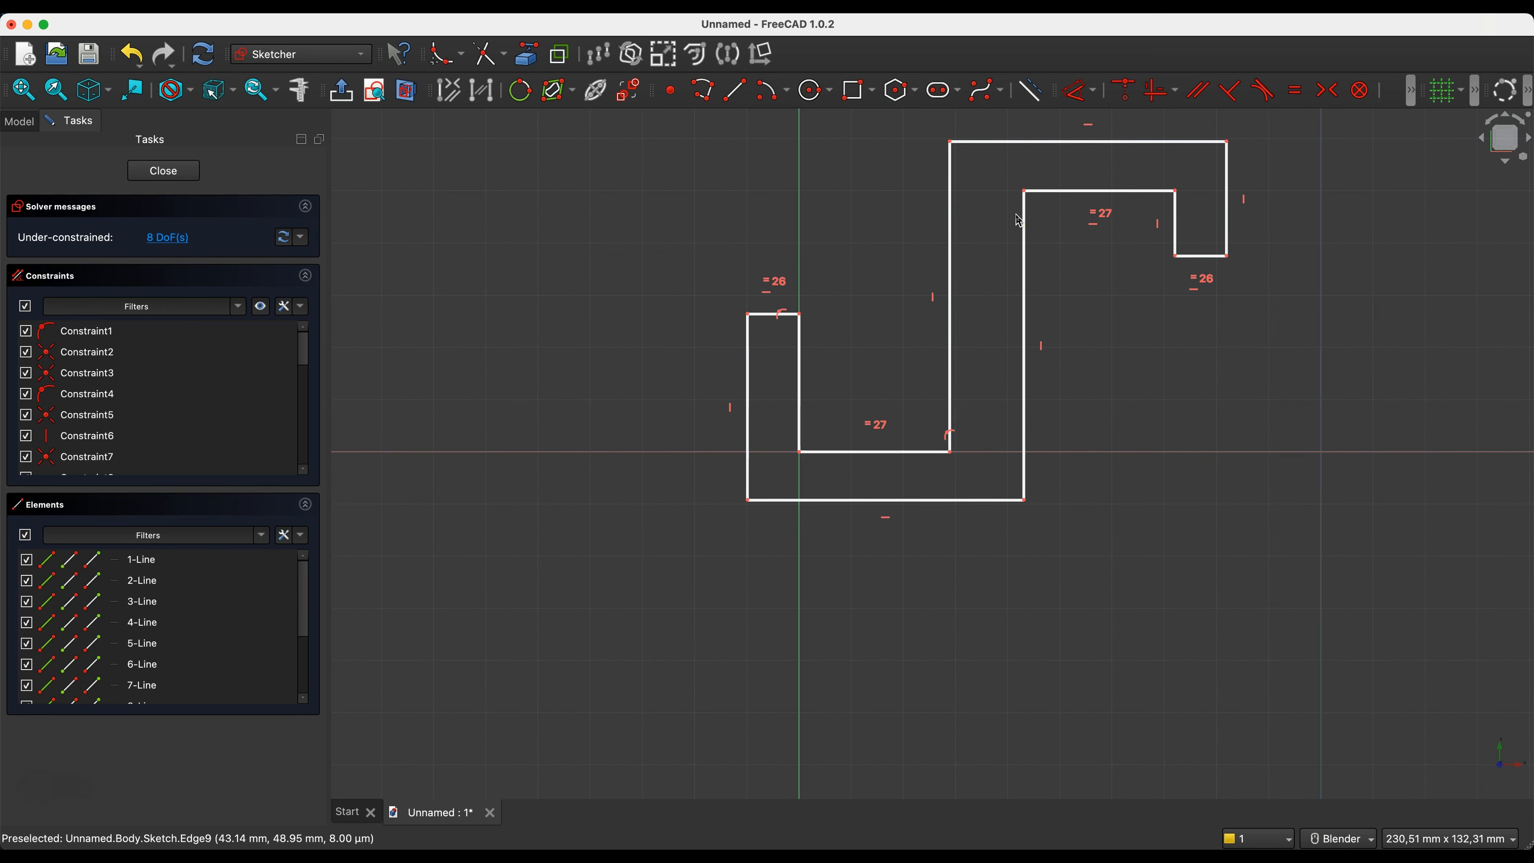
{"action": "left_click", "coordinate": [1006, 142]}
{"action": "left_click", "coordinate": [917, 505]}
{"action": "left_click", "coordinate": [921, 514]}
{"action": "left_click", "coordinate": [921, 527]}
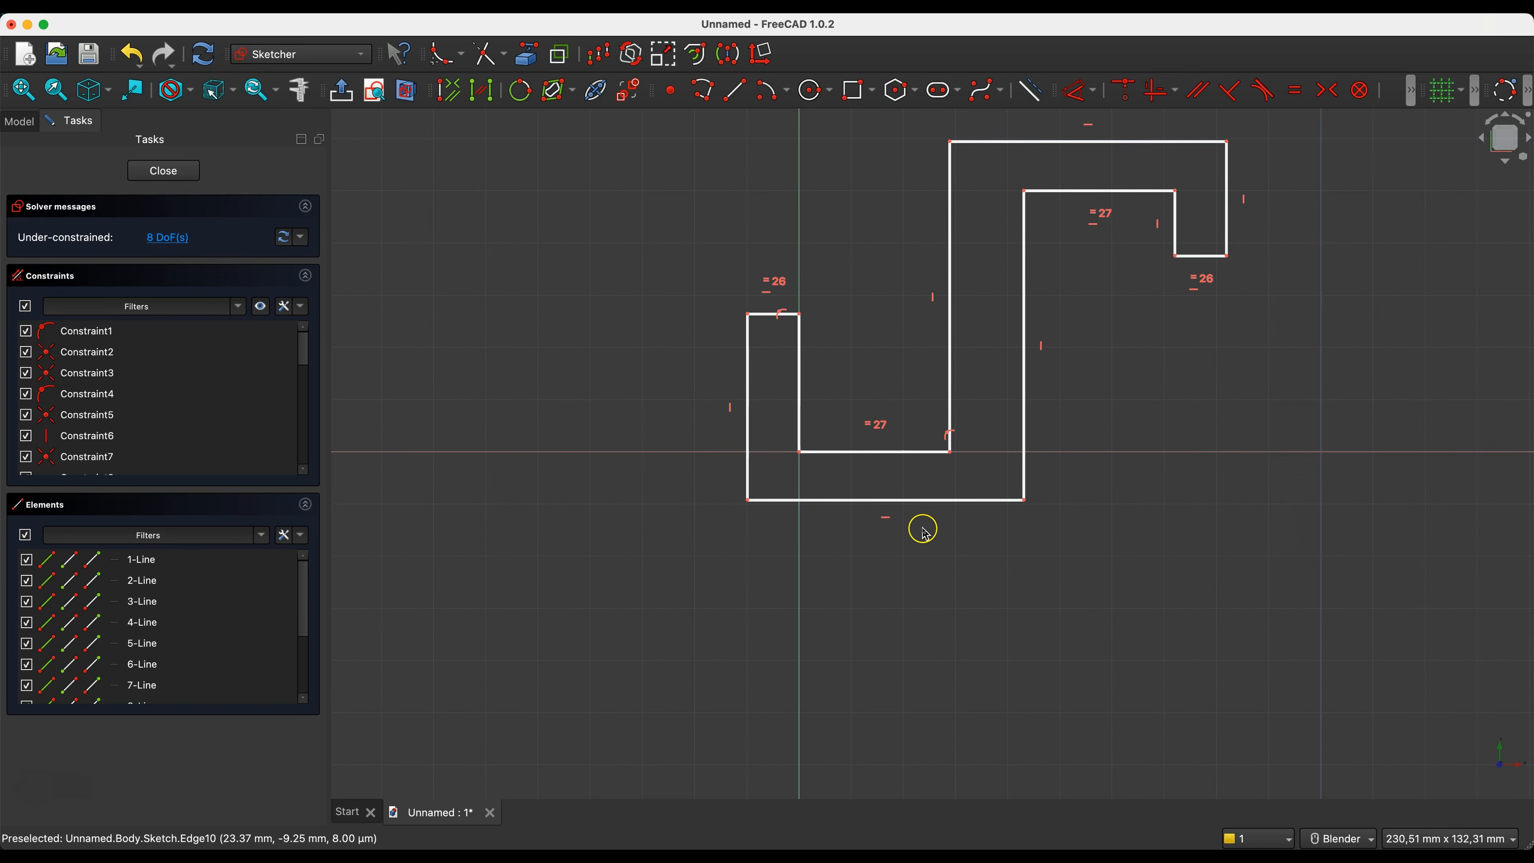
{"action": "left_click", "coordinate": [748, 381]}
{"action": "left_click", "coordinate": [1230, 188]}
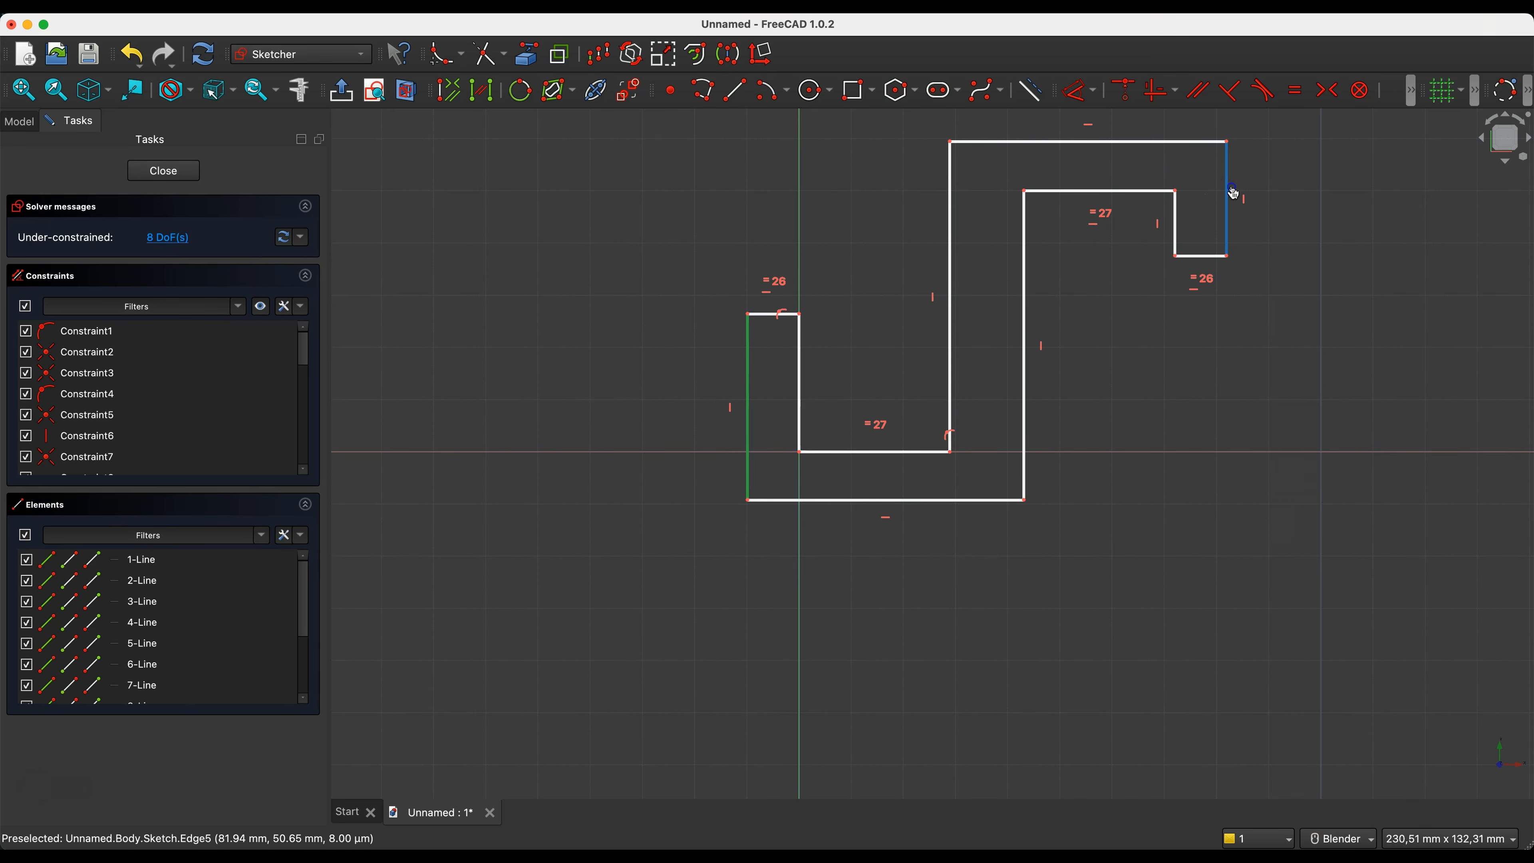
{"action": "key", "text": "e"}
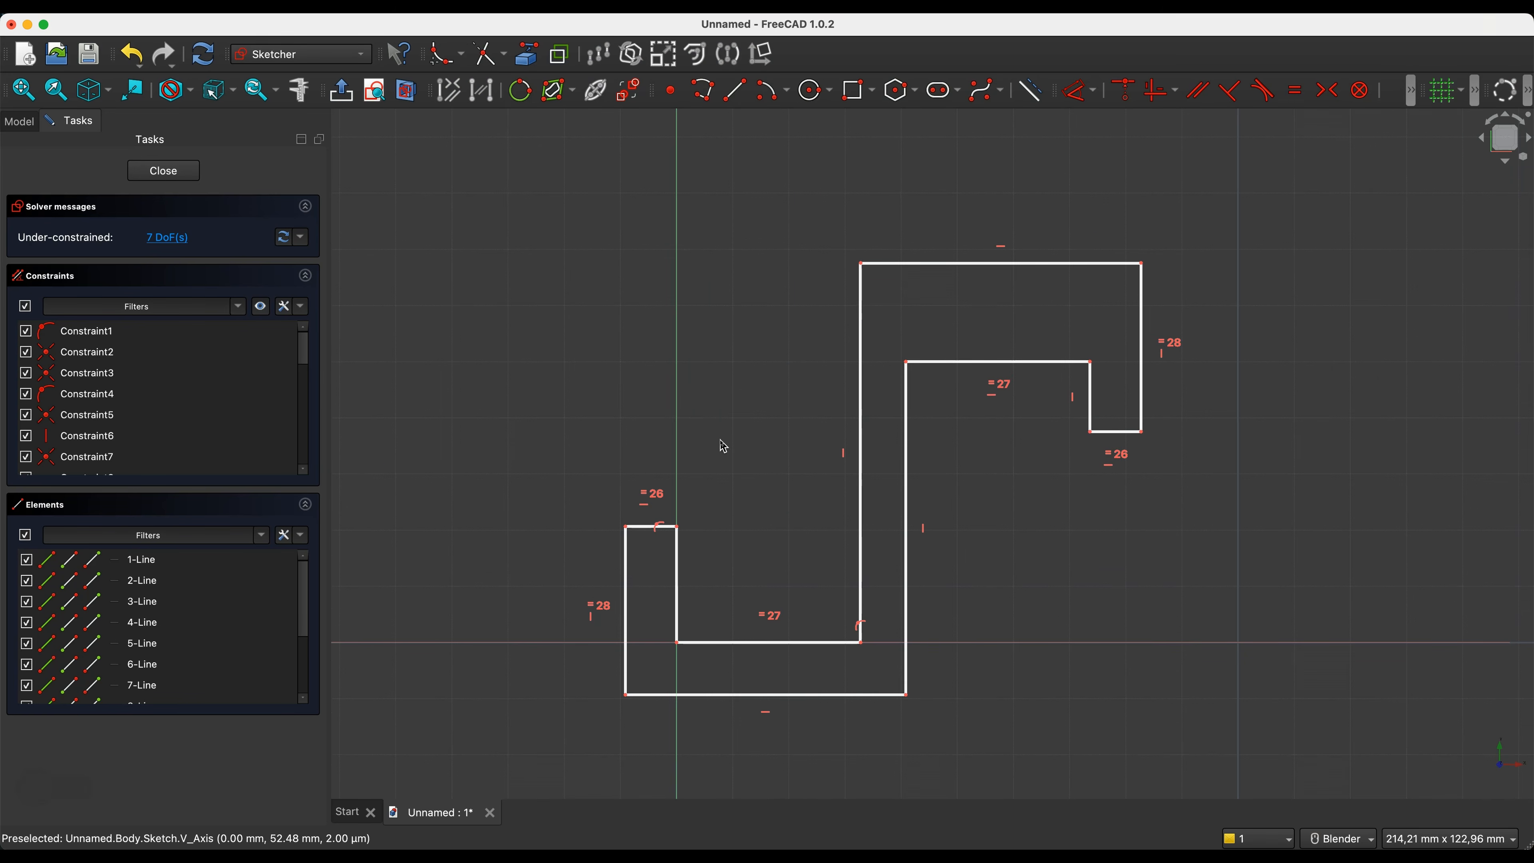
{"action": "mouse_move", "coordinate": [860, 264]}
{"action": "left_mouse_down"}
{"action": "mouse_move", "coordinate": [843, 278]}
{"action": "mouse_move", "coordinate": [856, 277]}
{"action": "left_mouse_up"}
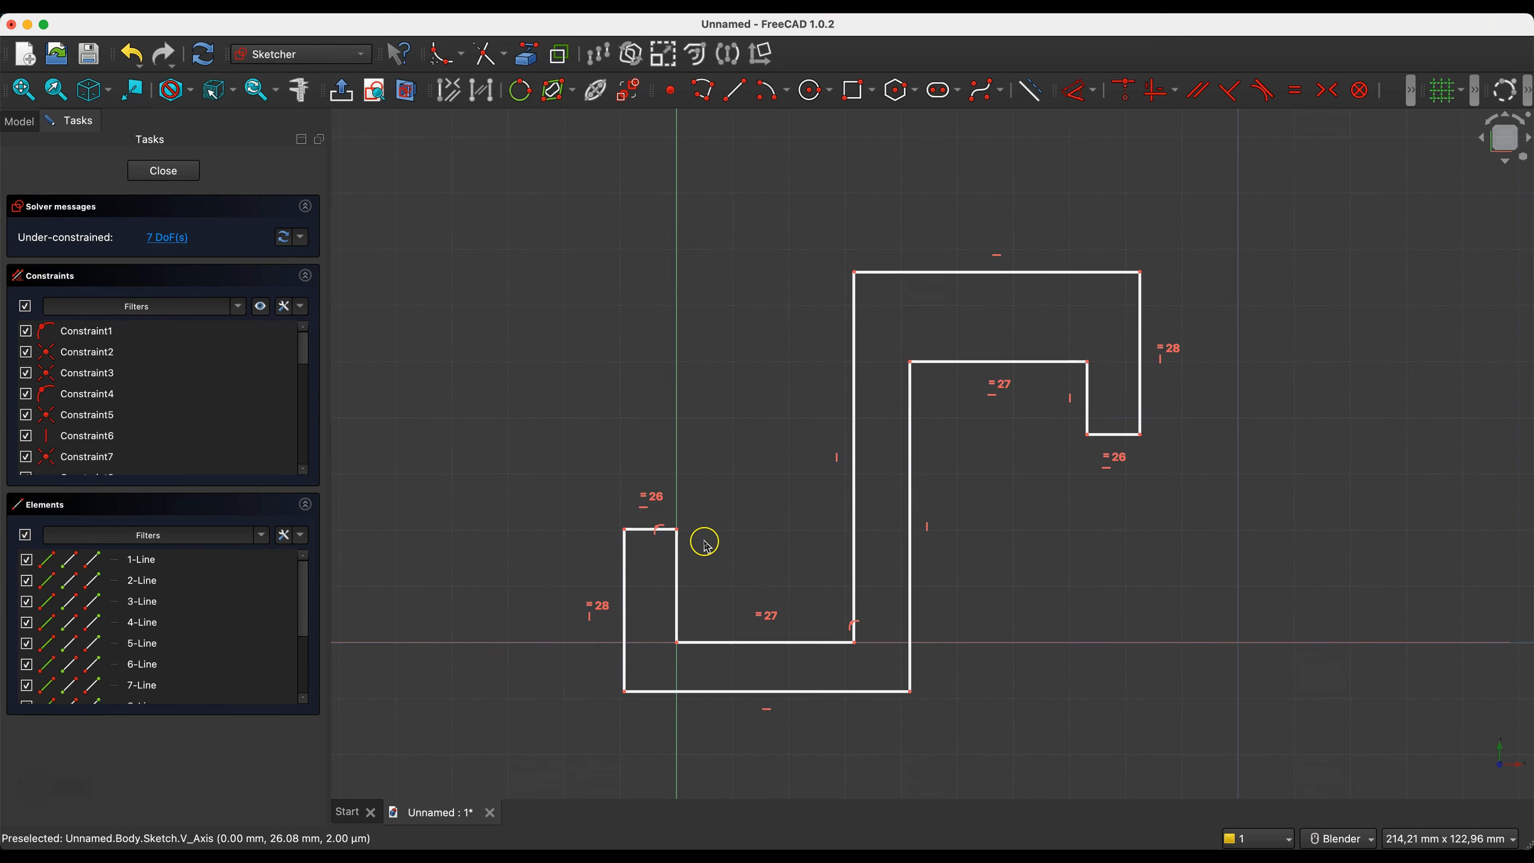
- Dimension the lower hook's outer side edge to 30 mm
{"action": "left_click", "coordinate": [626, 606]}
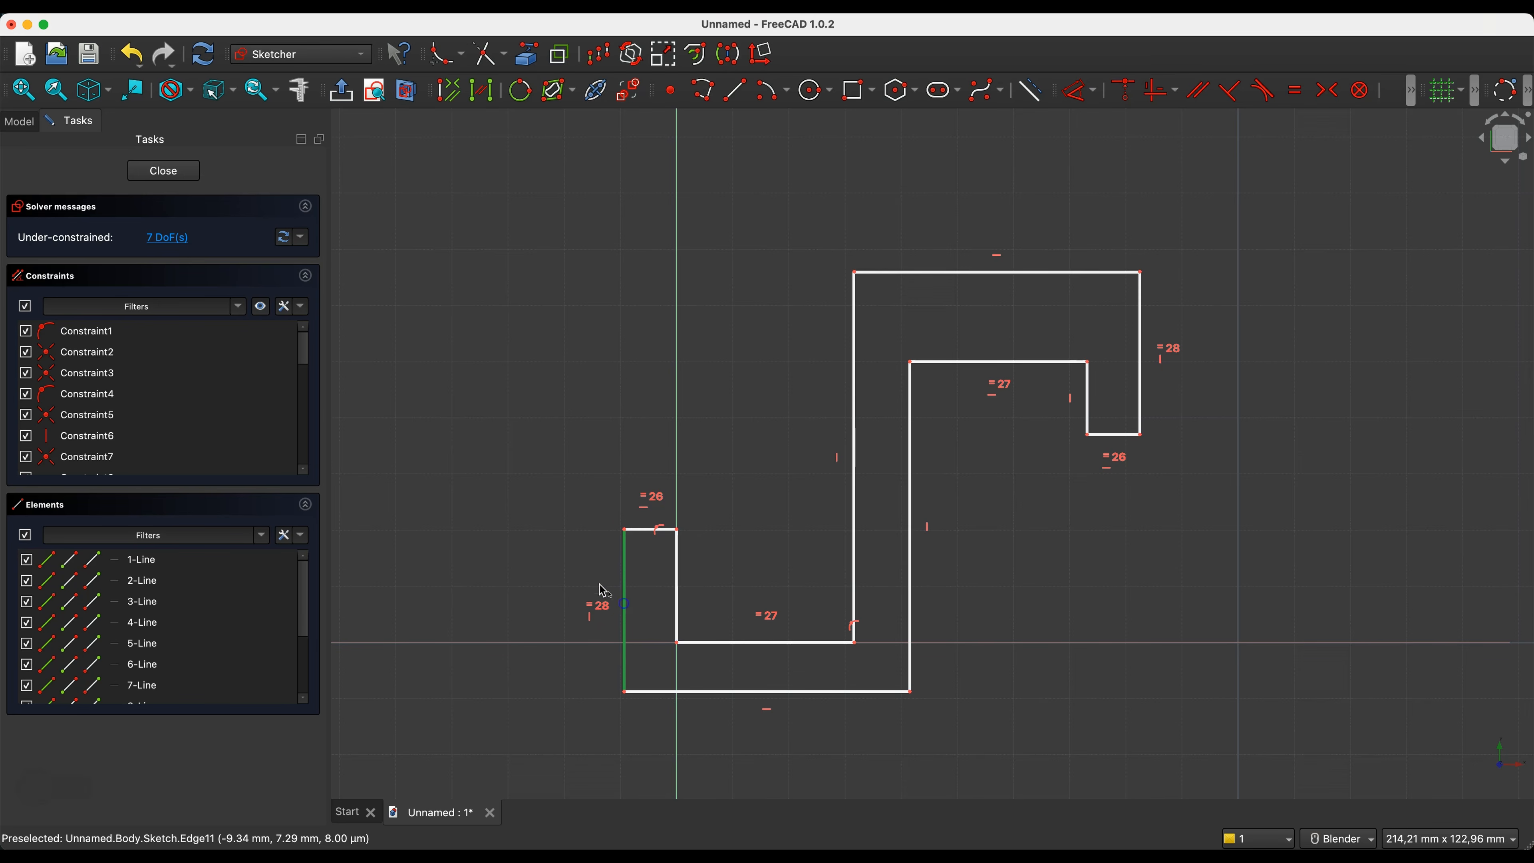
{"action": "key", "text": "d"}
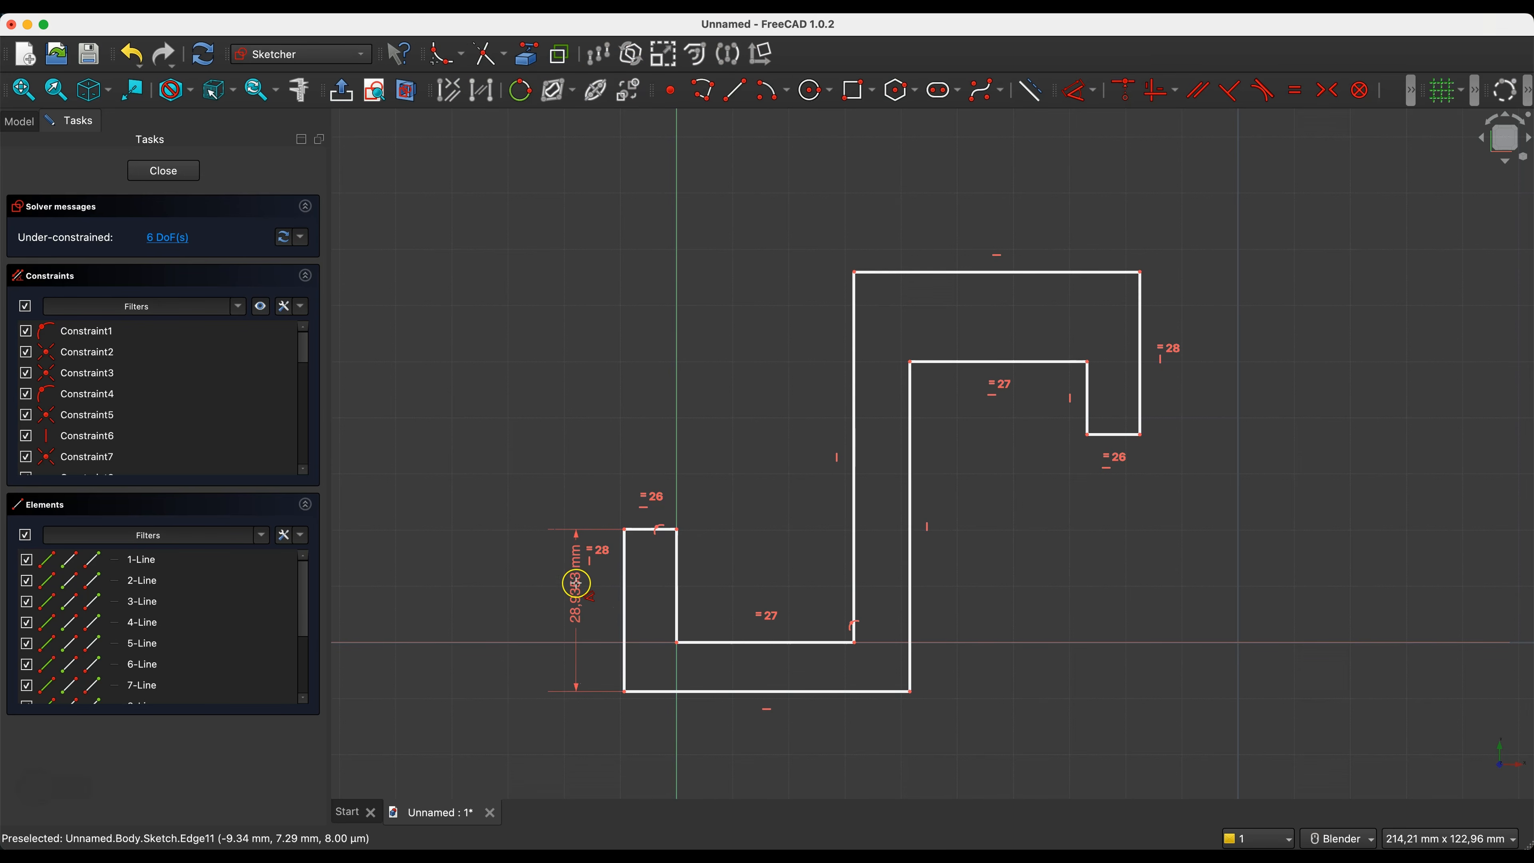
{"action": "left_click", "coordinate": [524, 605]}
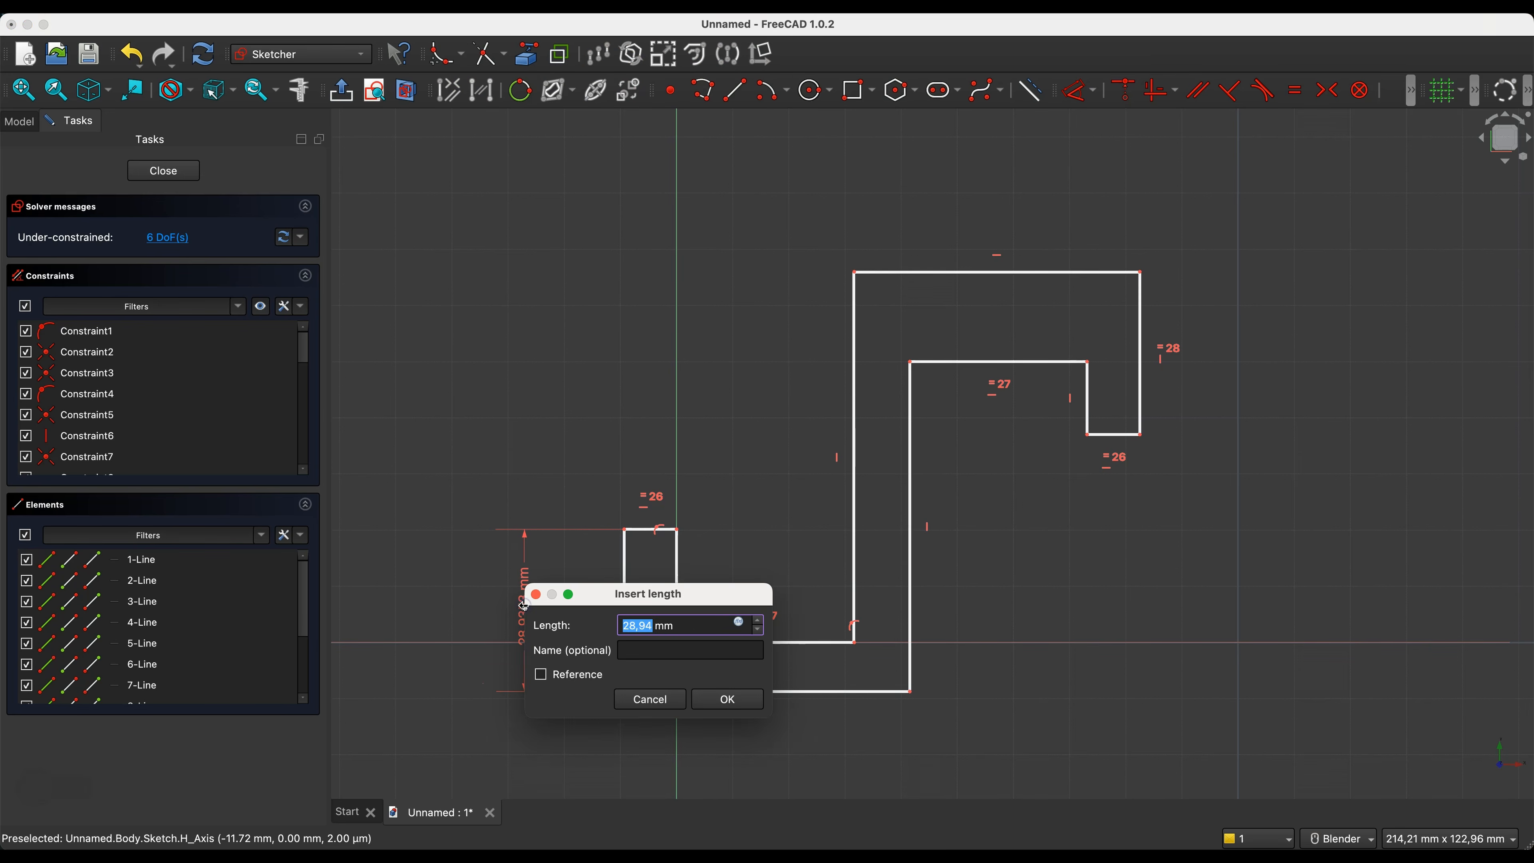
{"action": "type", "text": "30"}
{"action": "key", "text": "Return"}
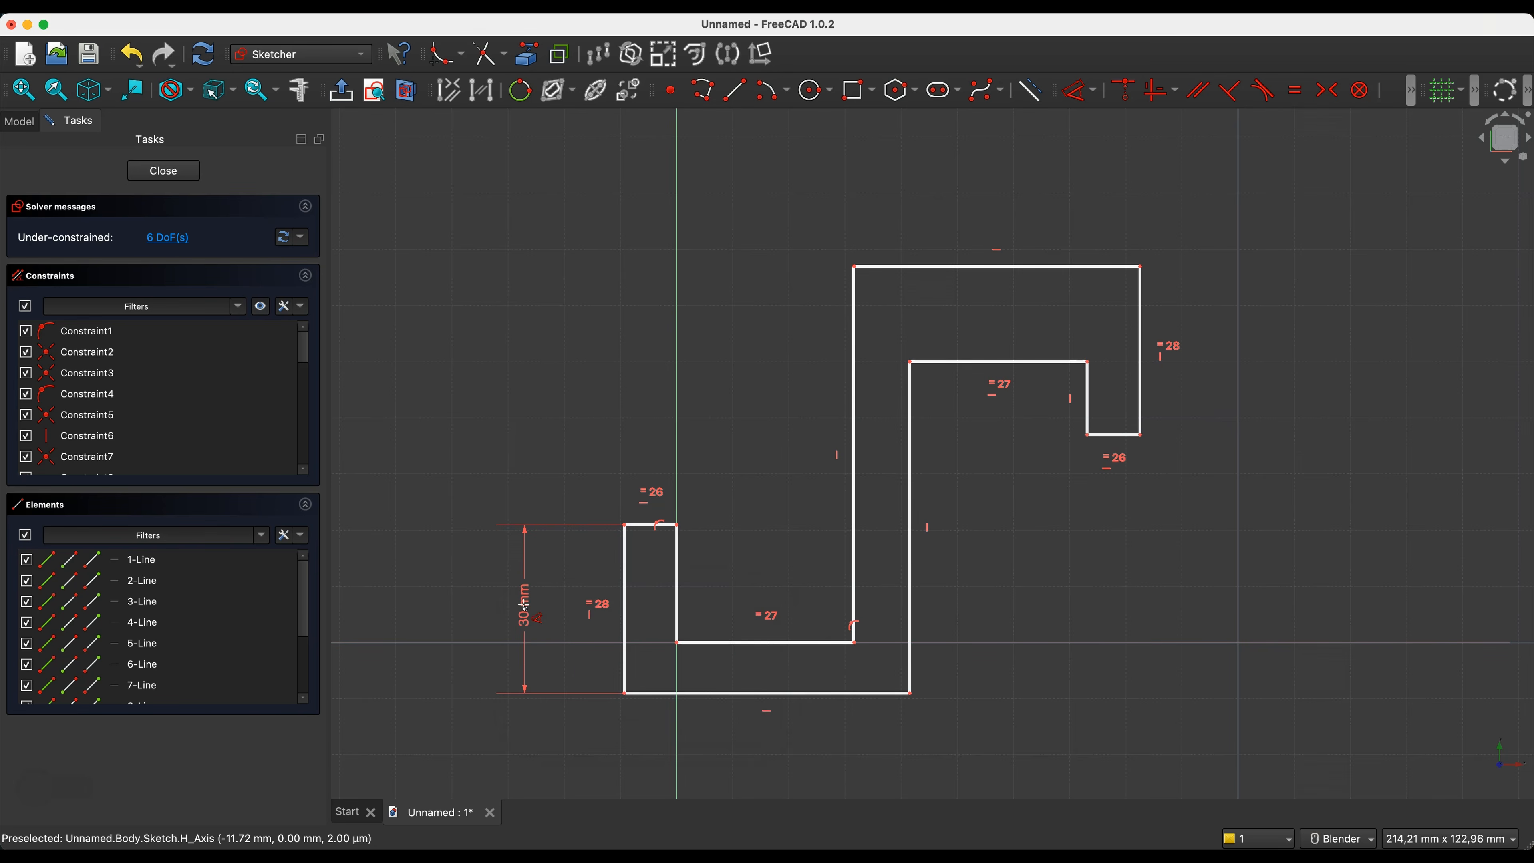
- Dimension the lower hook's end edge to 10 mm
{"action": "left_click", "coordinate": [650, 525]}
{"action": "left_click", "coordinate": [634, 421]}
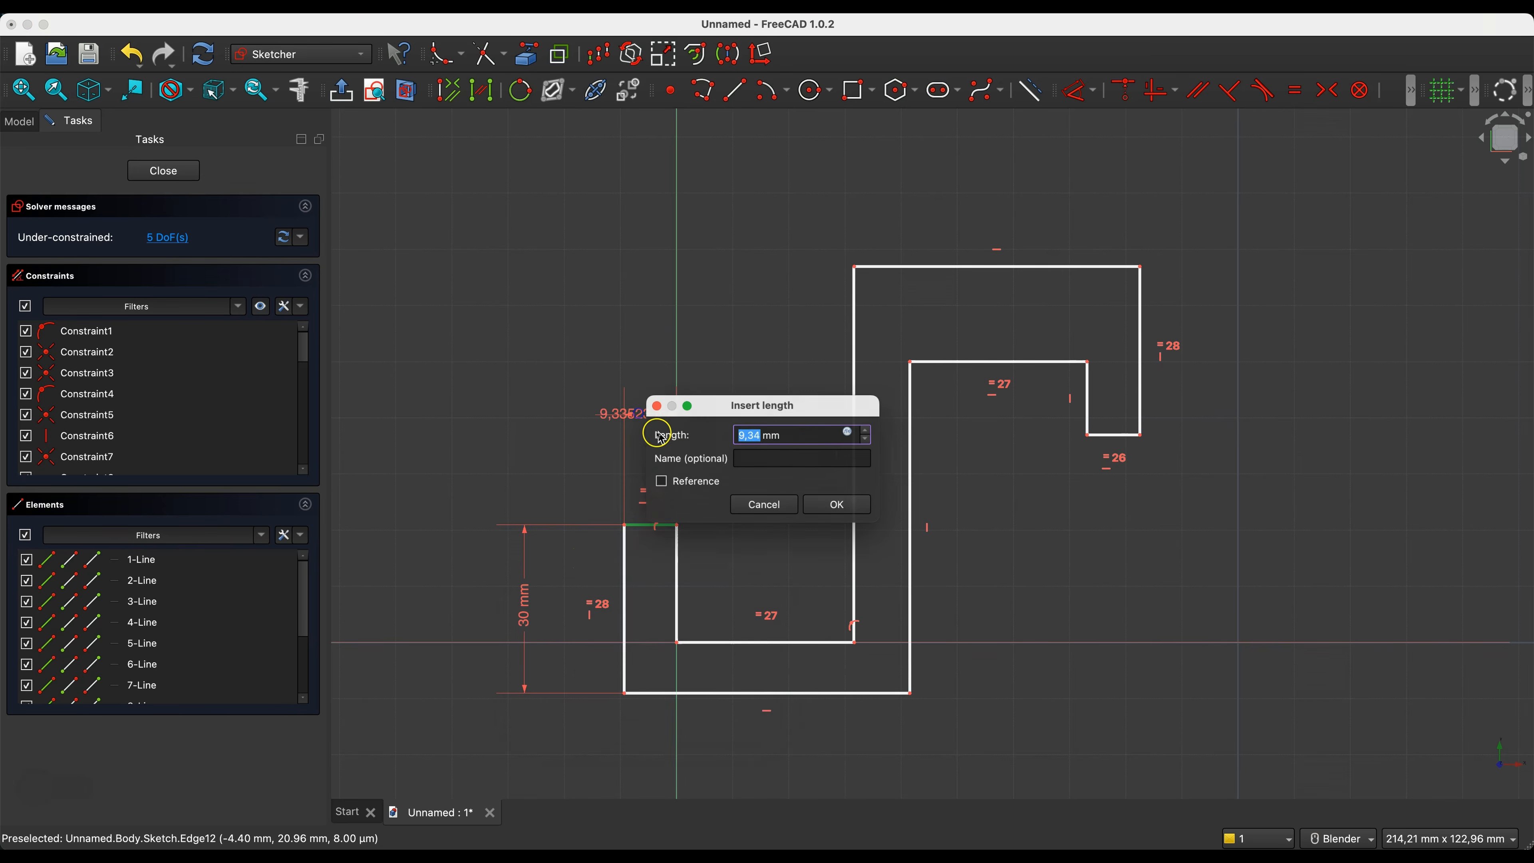
{"action": "type", "text": "10"}
{"action": "key", "text": "Return"}
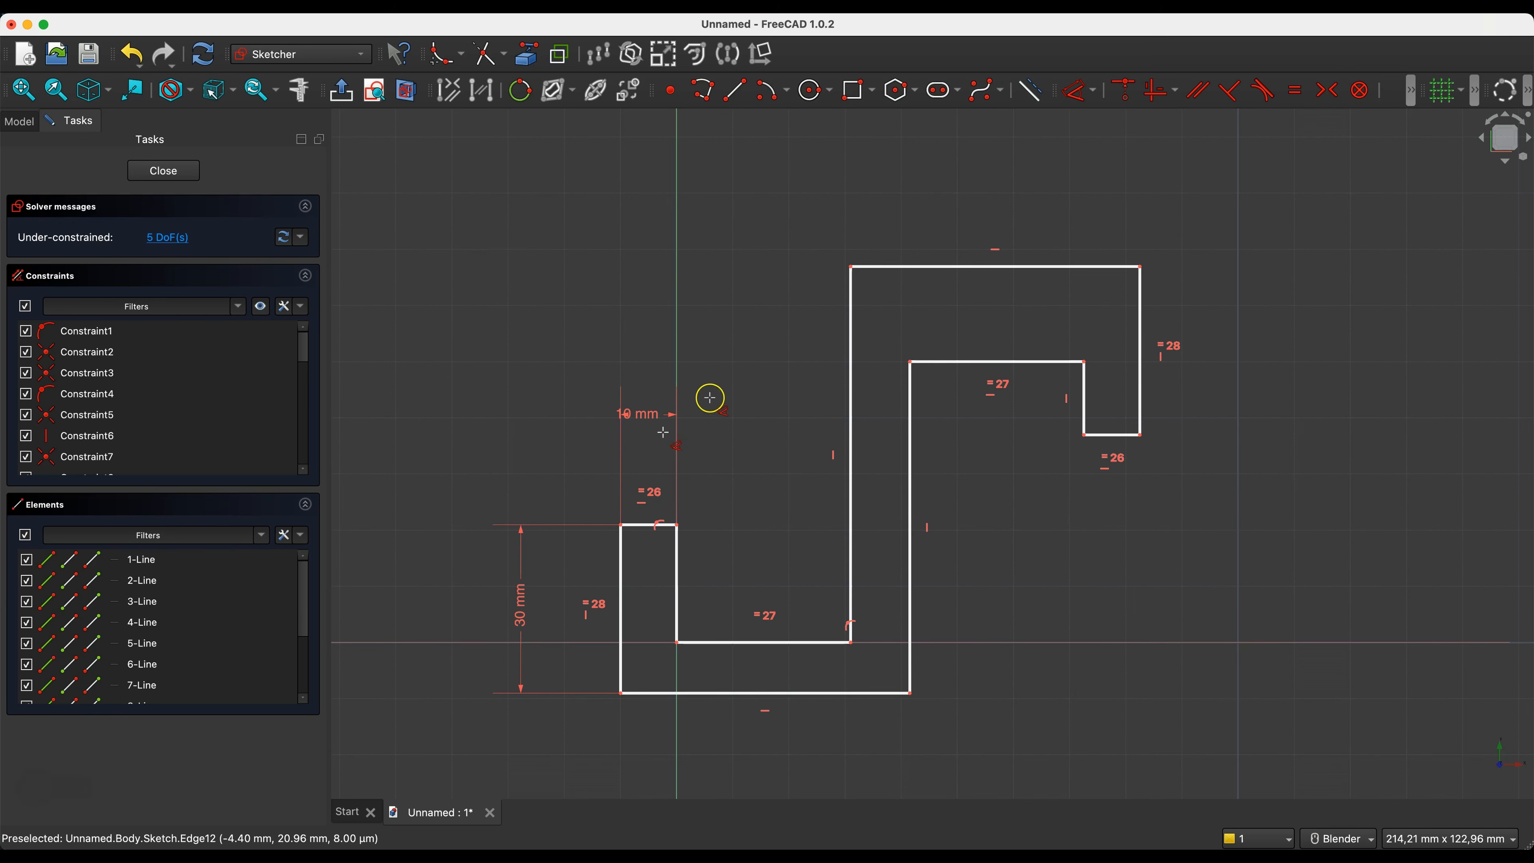
- Dimension the central stem's long edge, from the lower hook's inner floor to the outline's top, to 60 mm
{"action": "left_click", "coordinate": [850, 336]}
{"action": "left_click", "coordinate": [450, 420]}
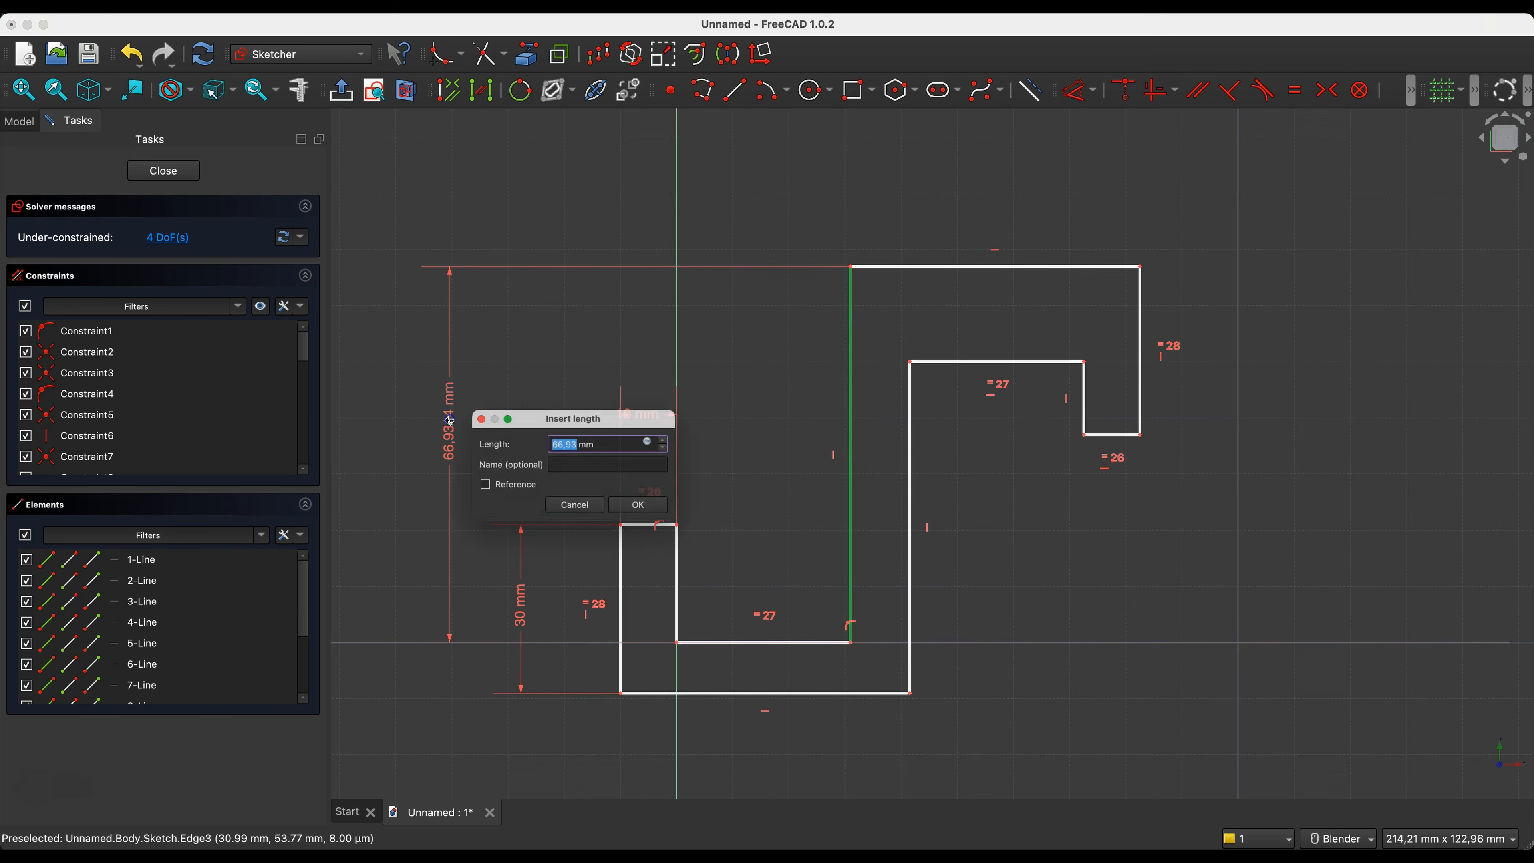
{"action": "type", "text": "60"}
{"action": "key", "text": "Return"}
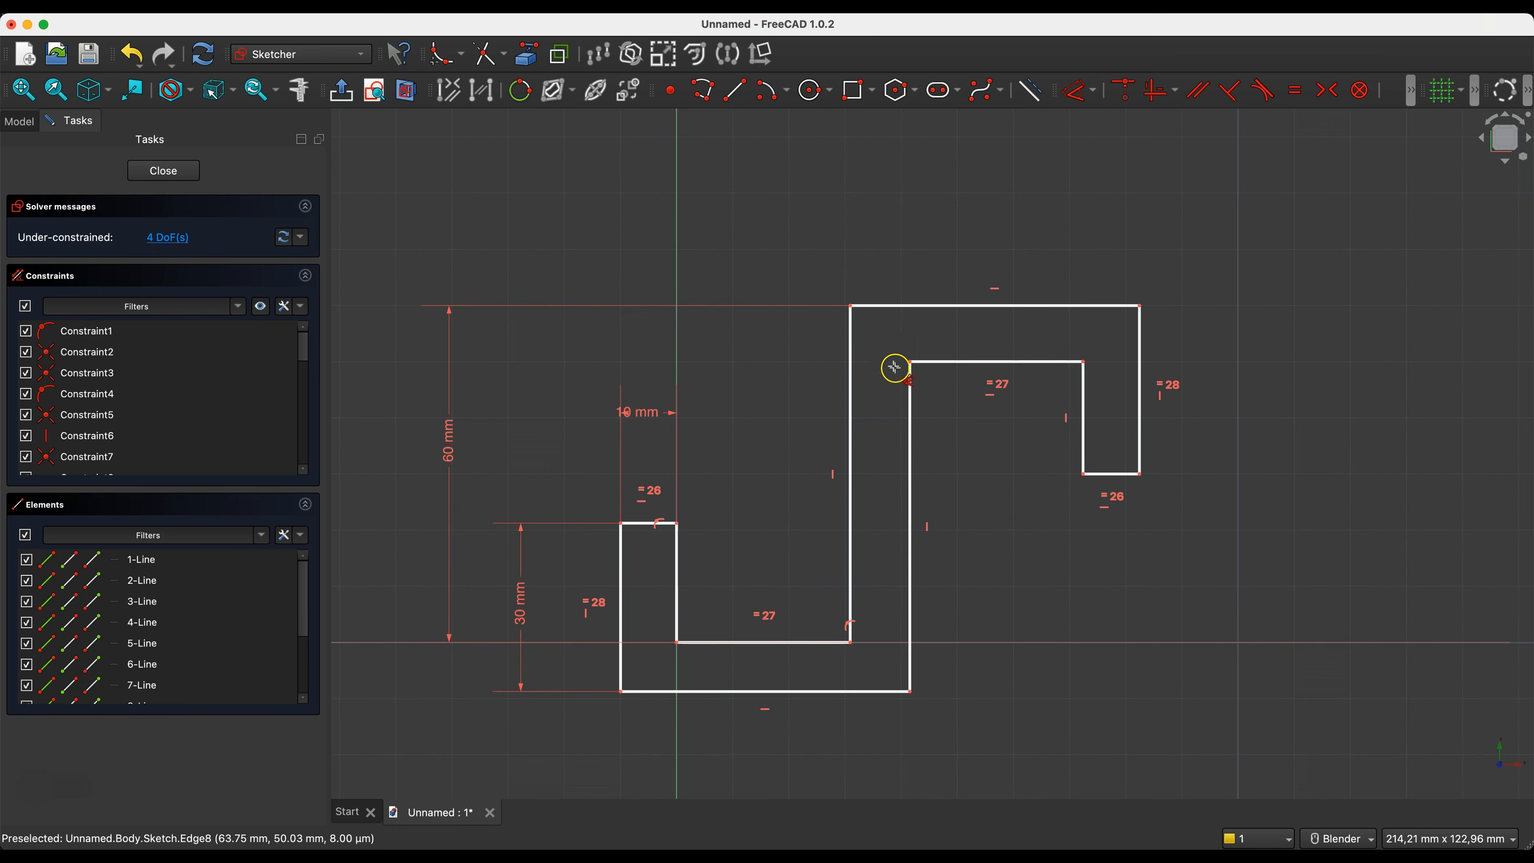
- Dimension the lower hook's bottom outer edge to 50 mm
{"action": "scroll", "coordinate": [934, 384], "scroll_direction": "down", "scroll_amount": 2}
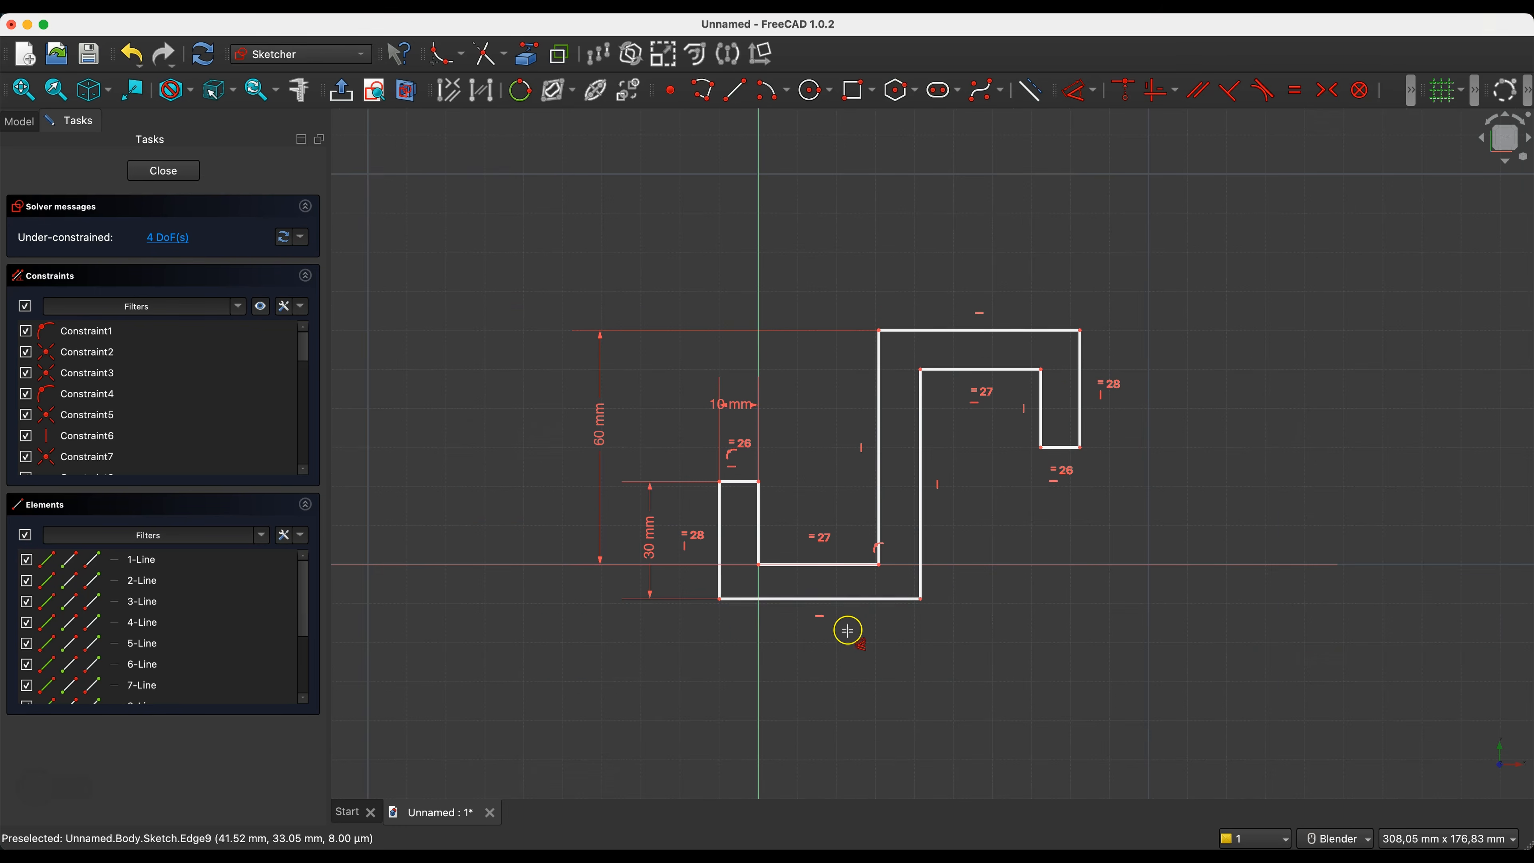
{"action": "left_click", "coordinate": [817, 599]}
{"action": "double_click", "coordinate": [827, 707]}
{"action": "type", "text": "50"}
{"action": "key", "text": "Return"}
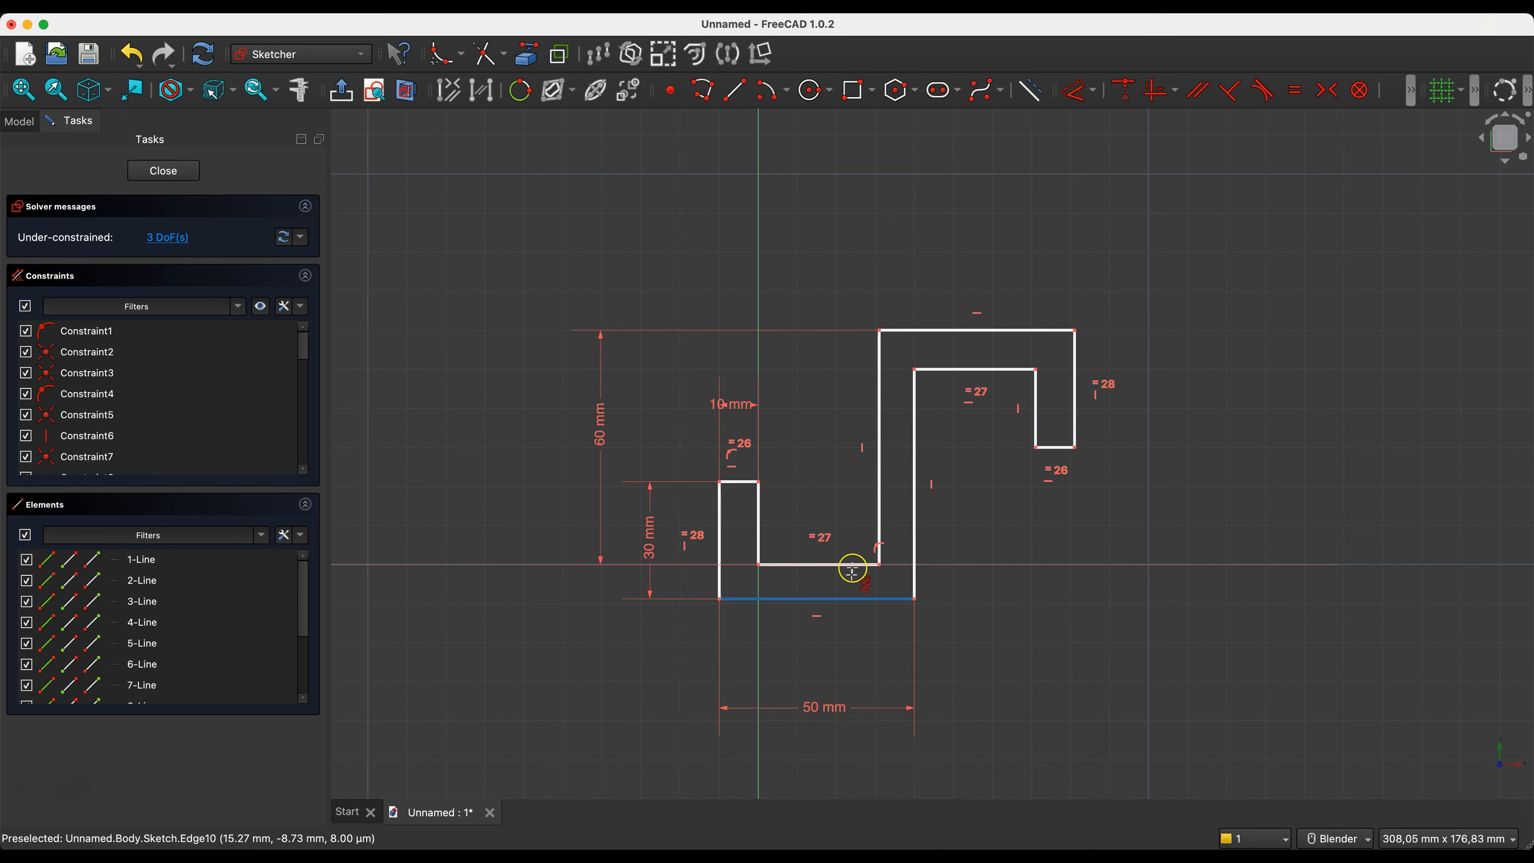
- Dimension the lower hook's inner width to 30 mm
{"action": "left_click_drag", "start_coordinate": [813, 563], "coordinate": [825, 431]}
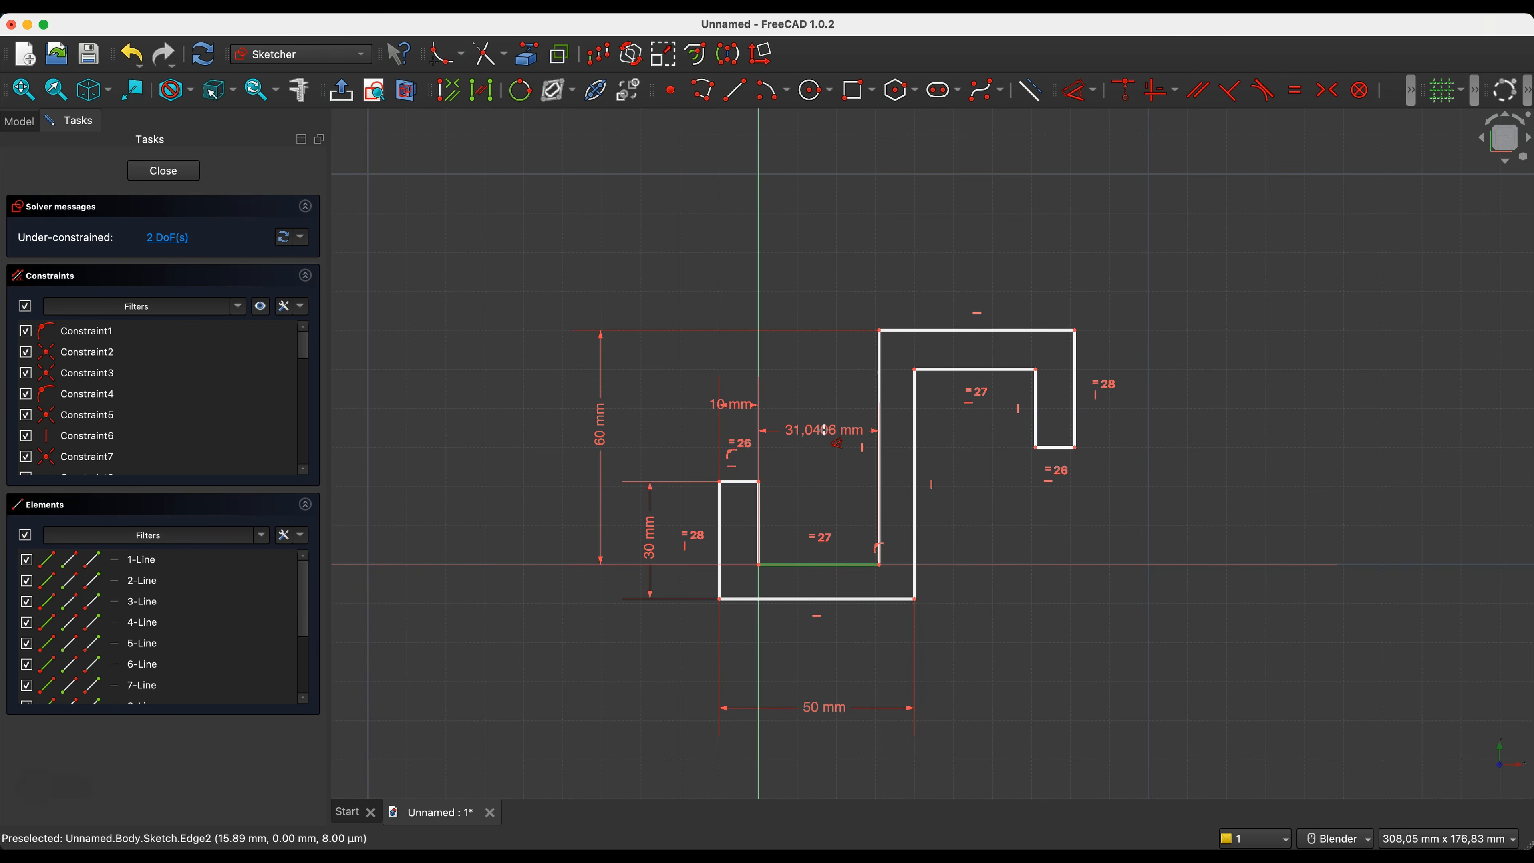
{"action": "left_click", "coordinate": [823, 433]}
{"action": "type", "text": "30"}
{"action": "key", "text": "Return"}
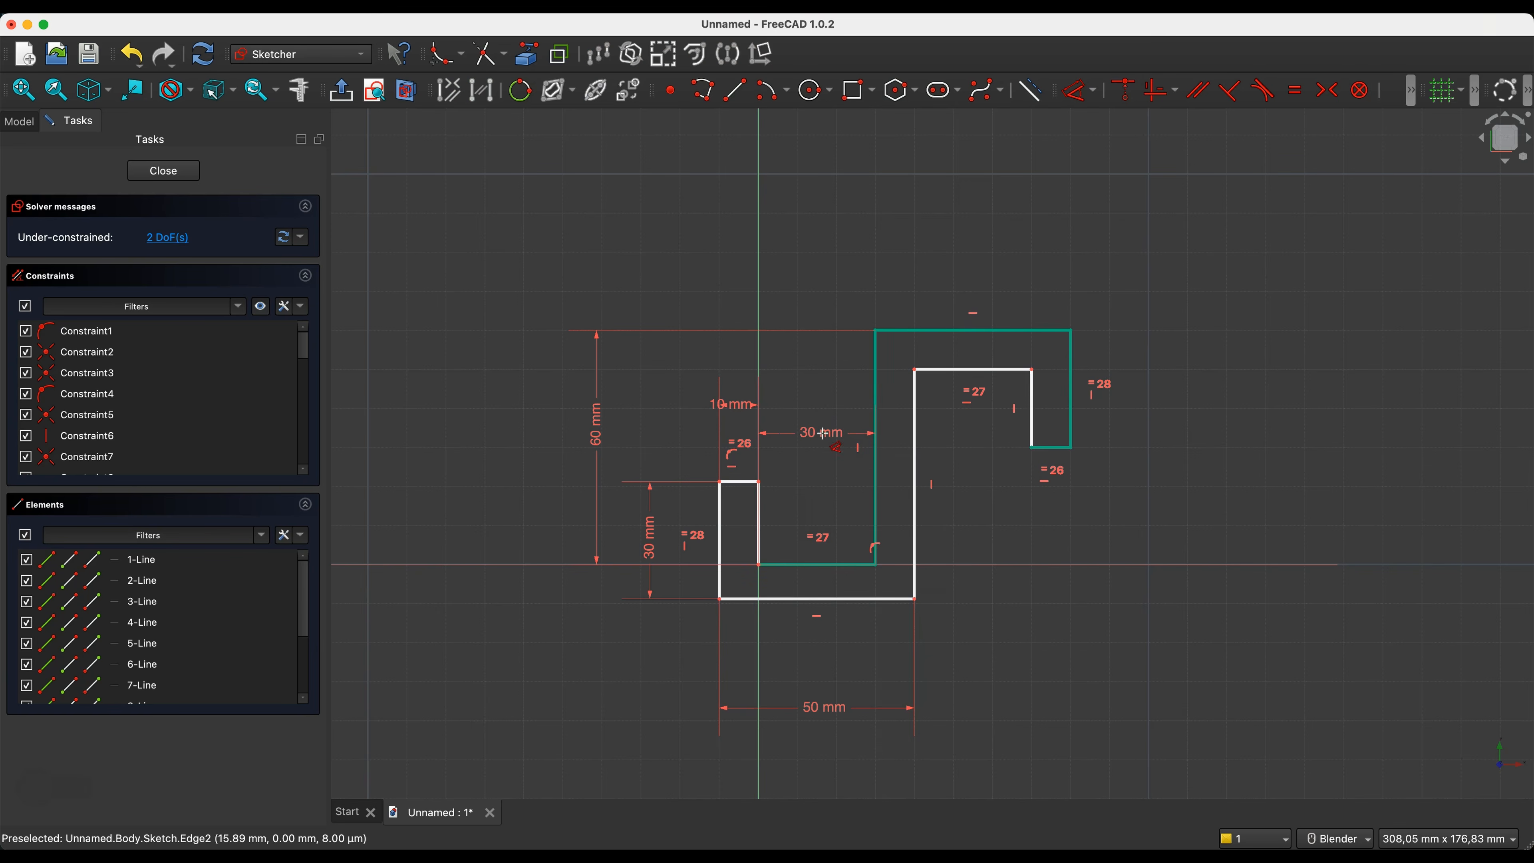
- Test the sketch's remaining degrees of freedom by moving the upper hook's inner corner and the lower hook's corners
{"action": "left_click", "coordinate": [164, 237]}
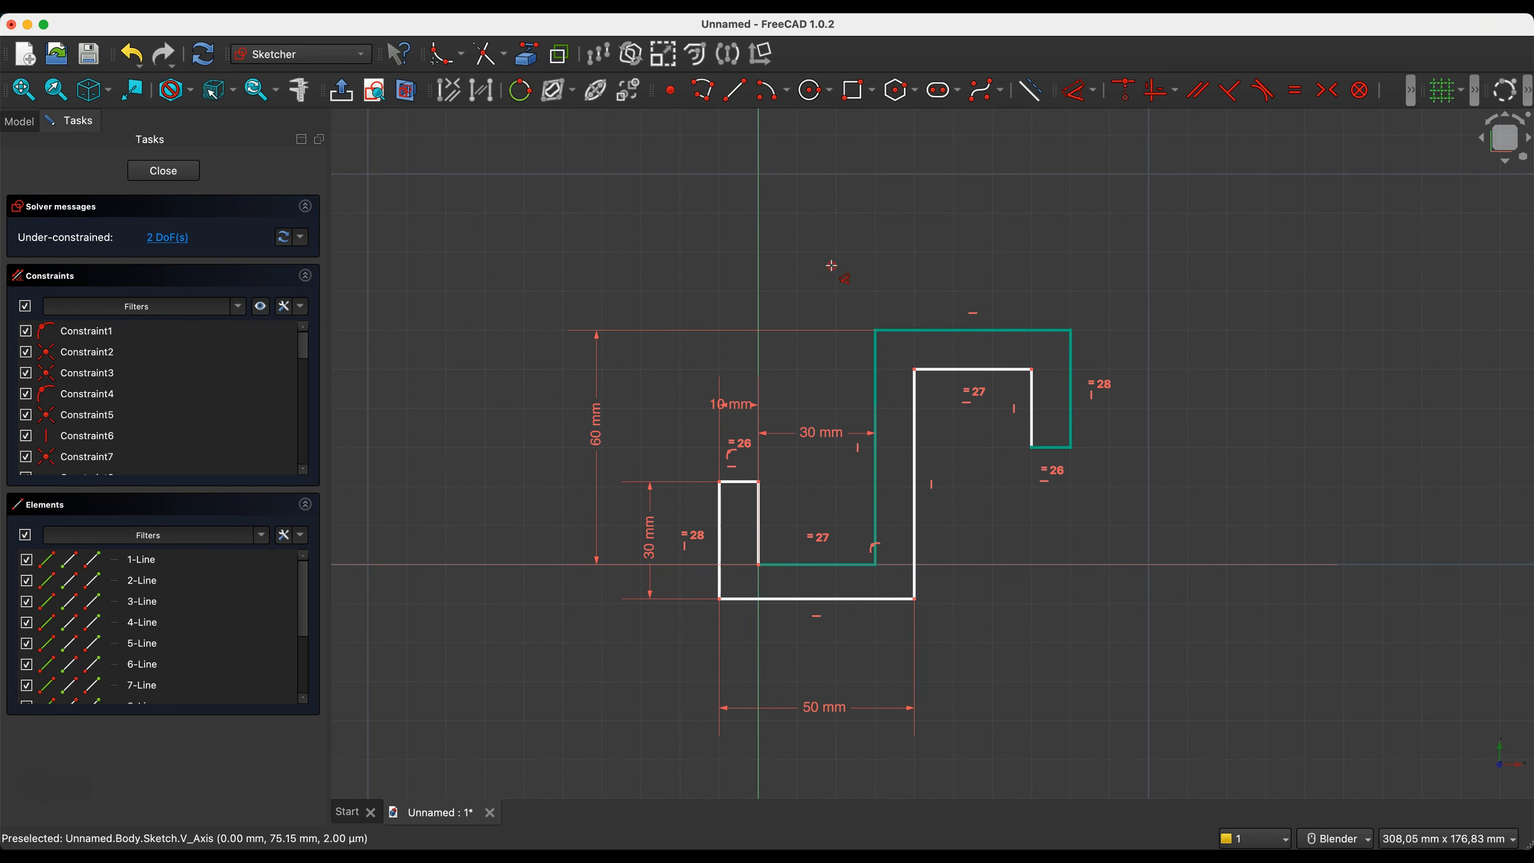
{"action": "key", "text": "Escape"}
{"action": "left_click_drag", "start_coordinate": [915, 370], "coordinate": [938, 391]}
{"action": "left_click_drag", "start_coordinate": [760, 563], "coordinate": [765, 528]}
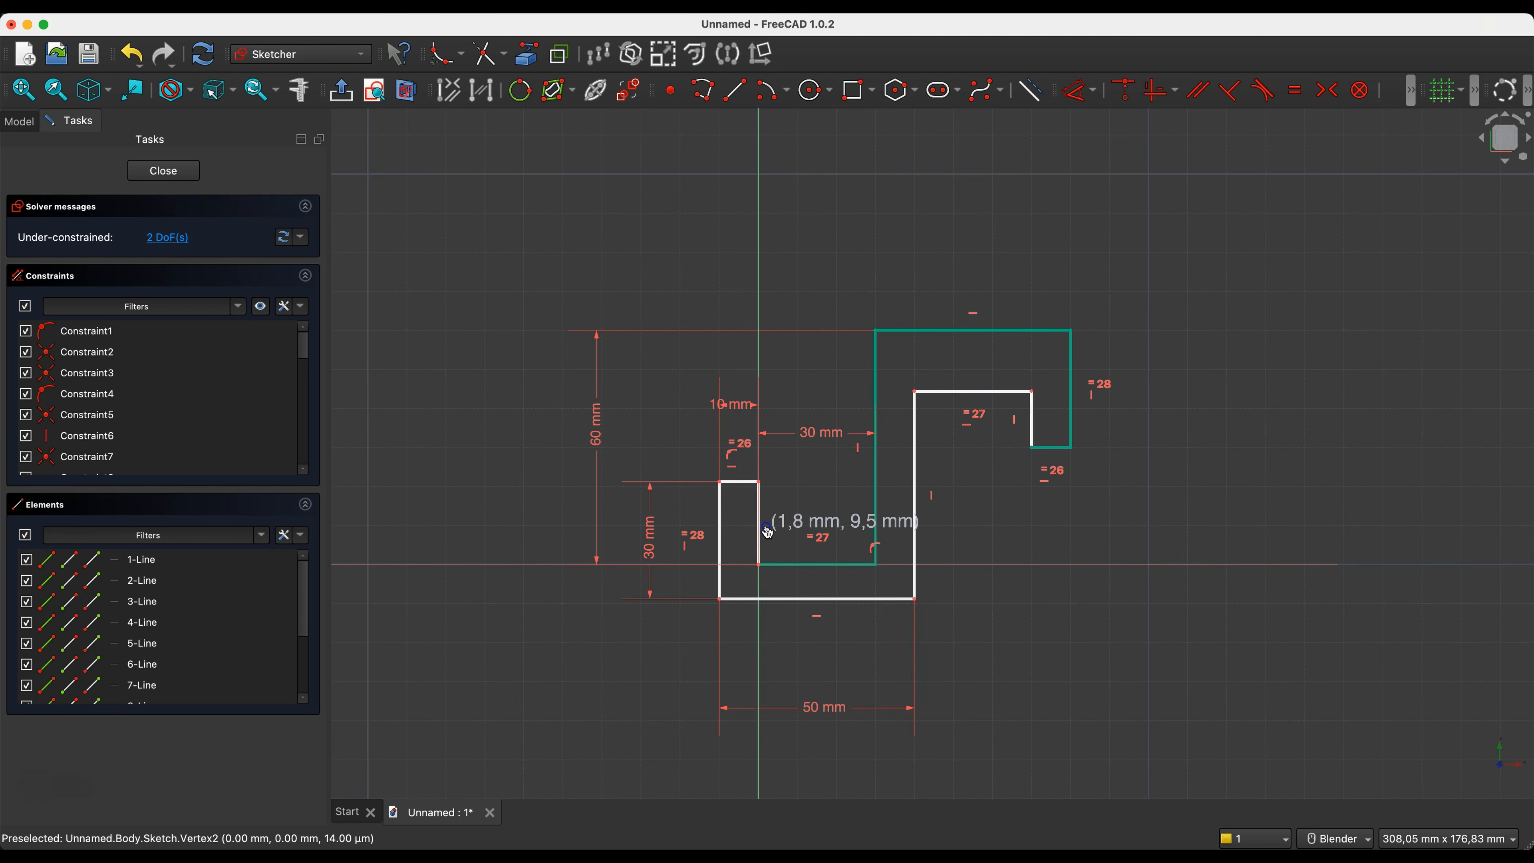
{"action": "mouse_move", "coordinate": [720, 599]}
{"action": "left_mouse_down"}
{"action": "mouse_move", "coordinate": [718, 623]}
{"action": "mouse_move", "coordinate": [719, 604]}
{"action": "left_mouse_up"}
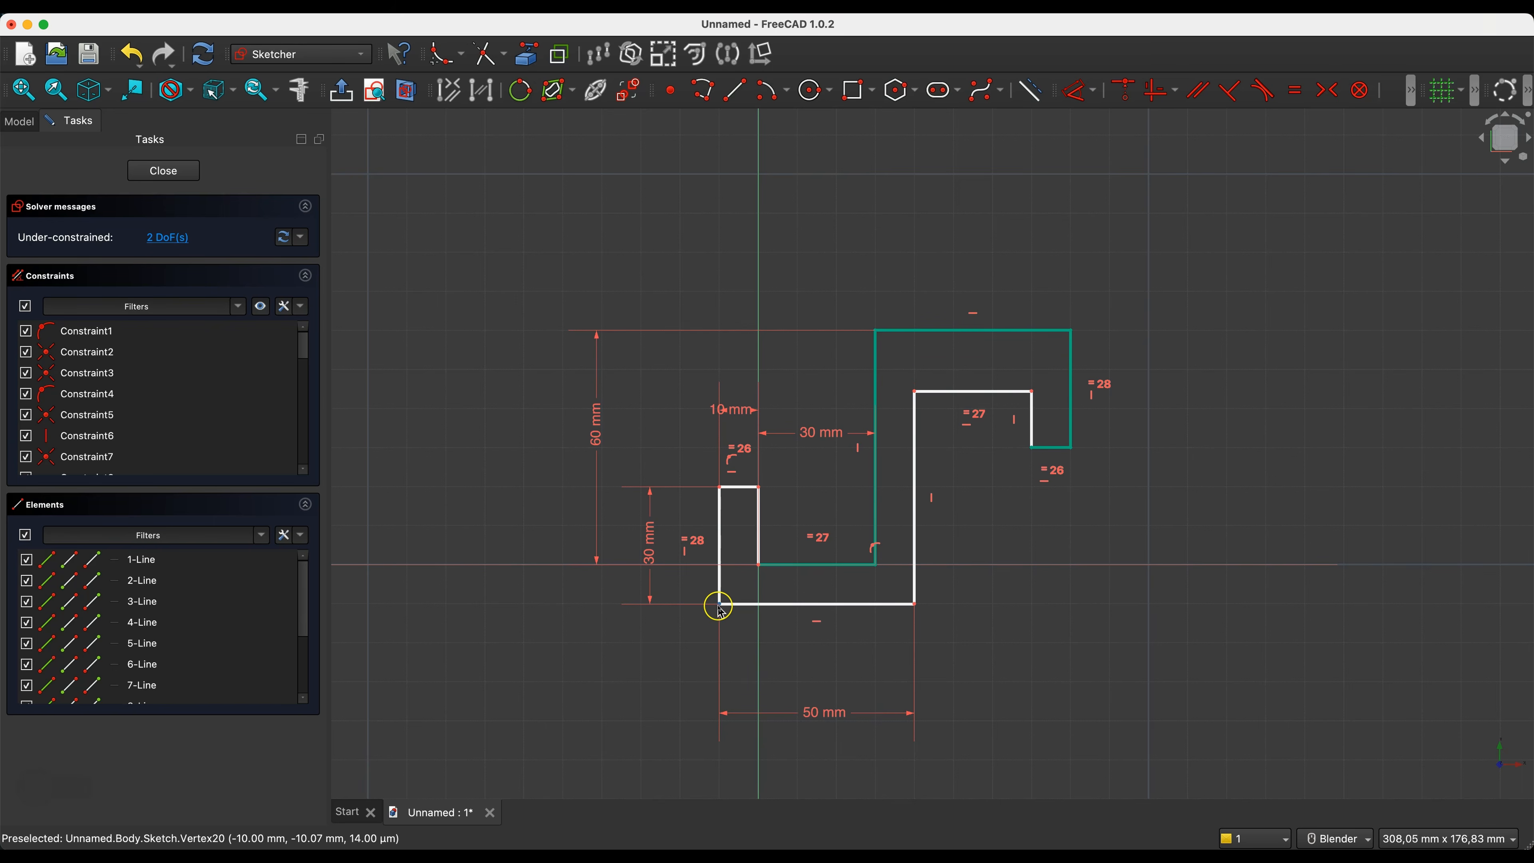
- Dimension the overall vertical distance between the lower hook's bottom outer corner and the stem's top corner to 70 mm
{"action": "left_click", "coordinate": [877, 344]}
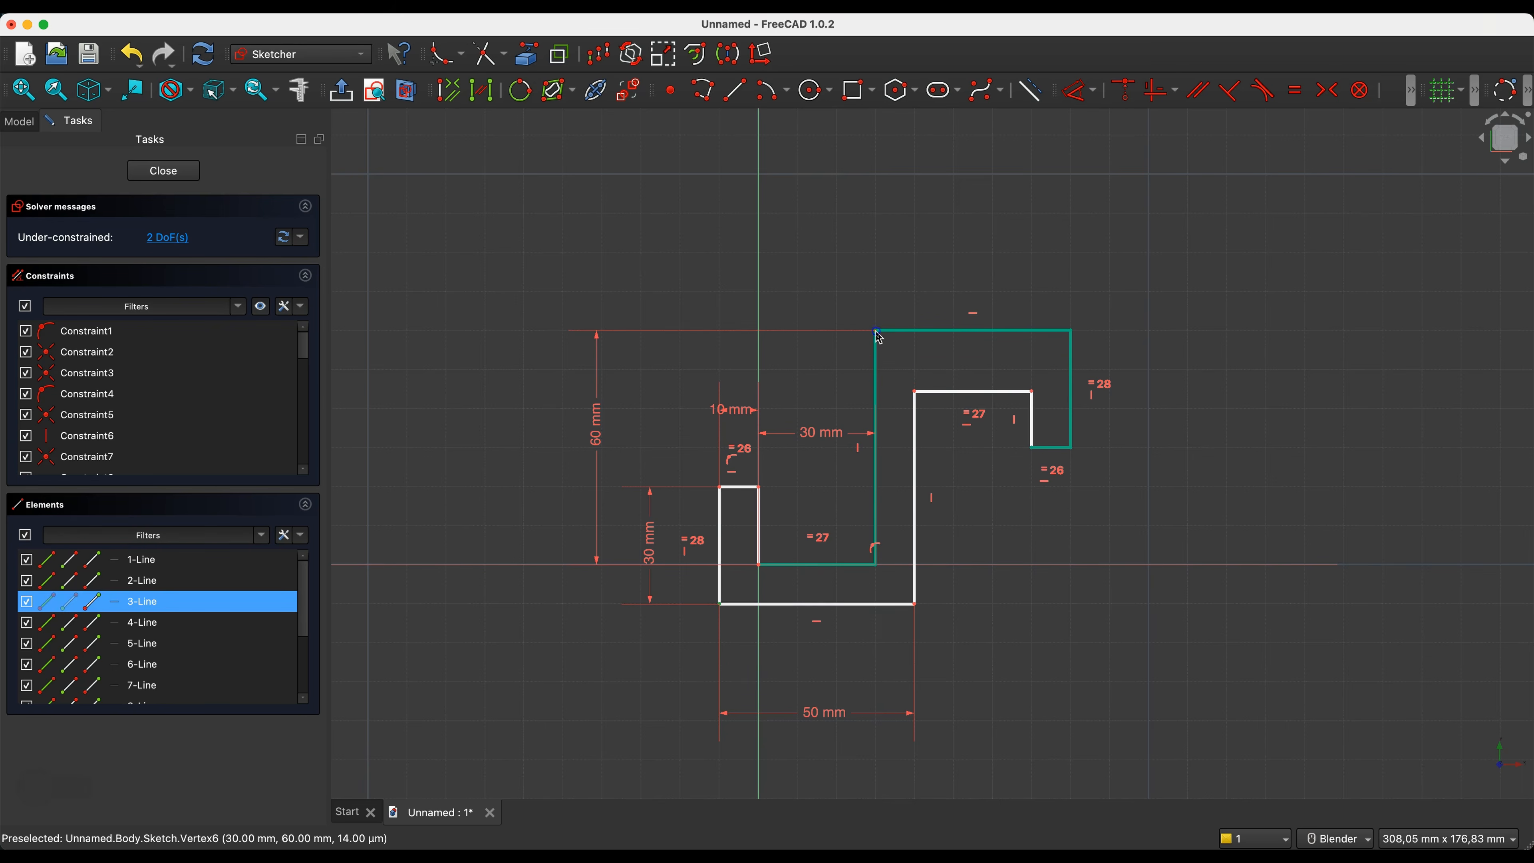
{"action": "key", "text": "d"}
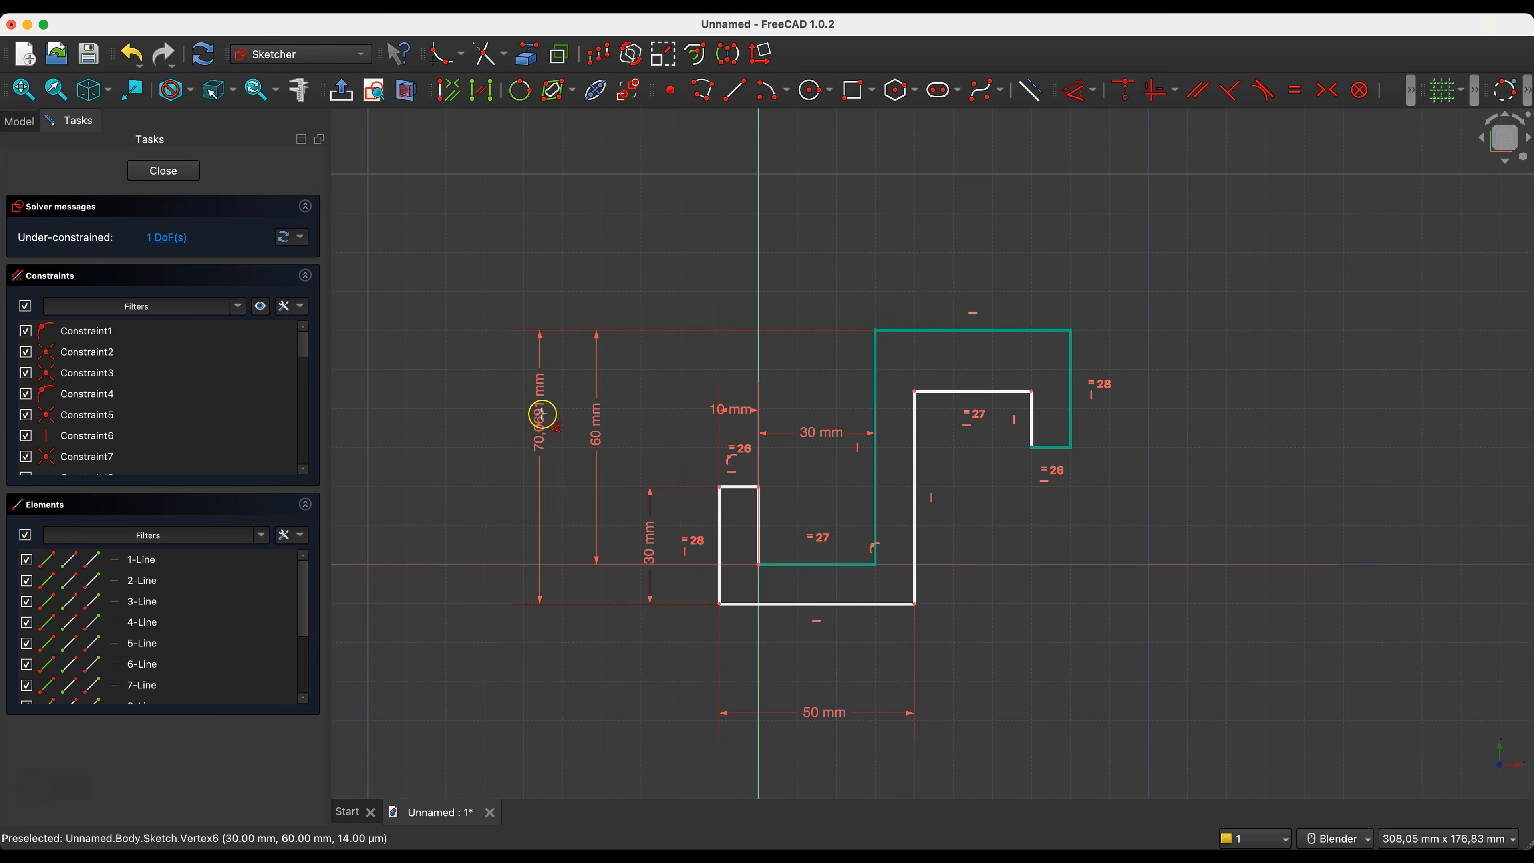
{"action": "left_click", "coordinate": [520, 423]}
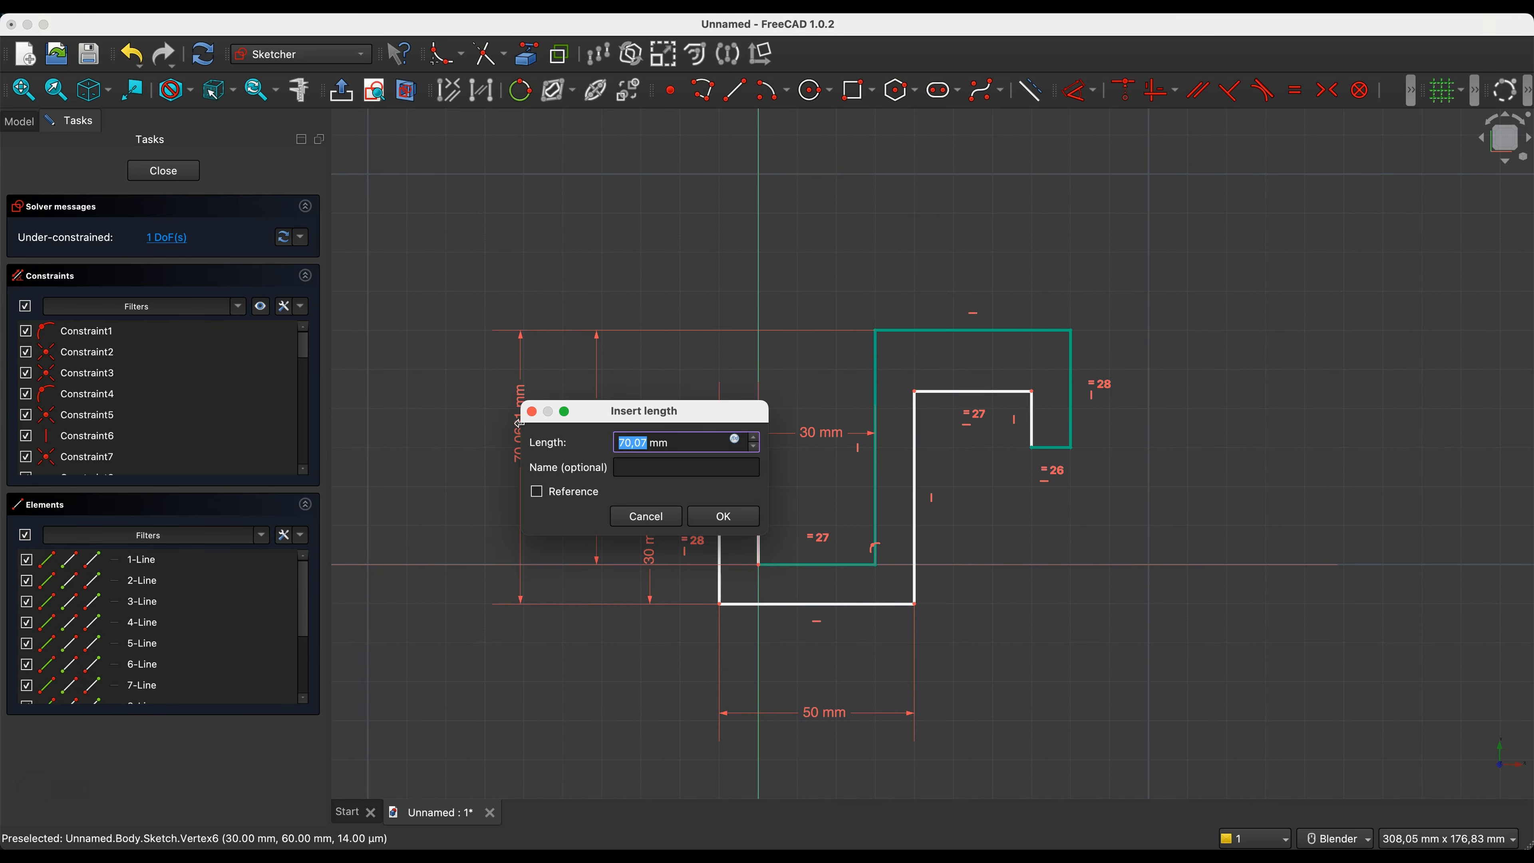
{"action": "key", "text": "Return"}
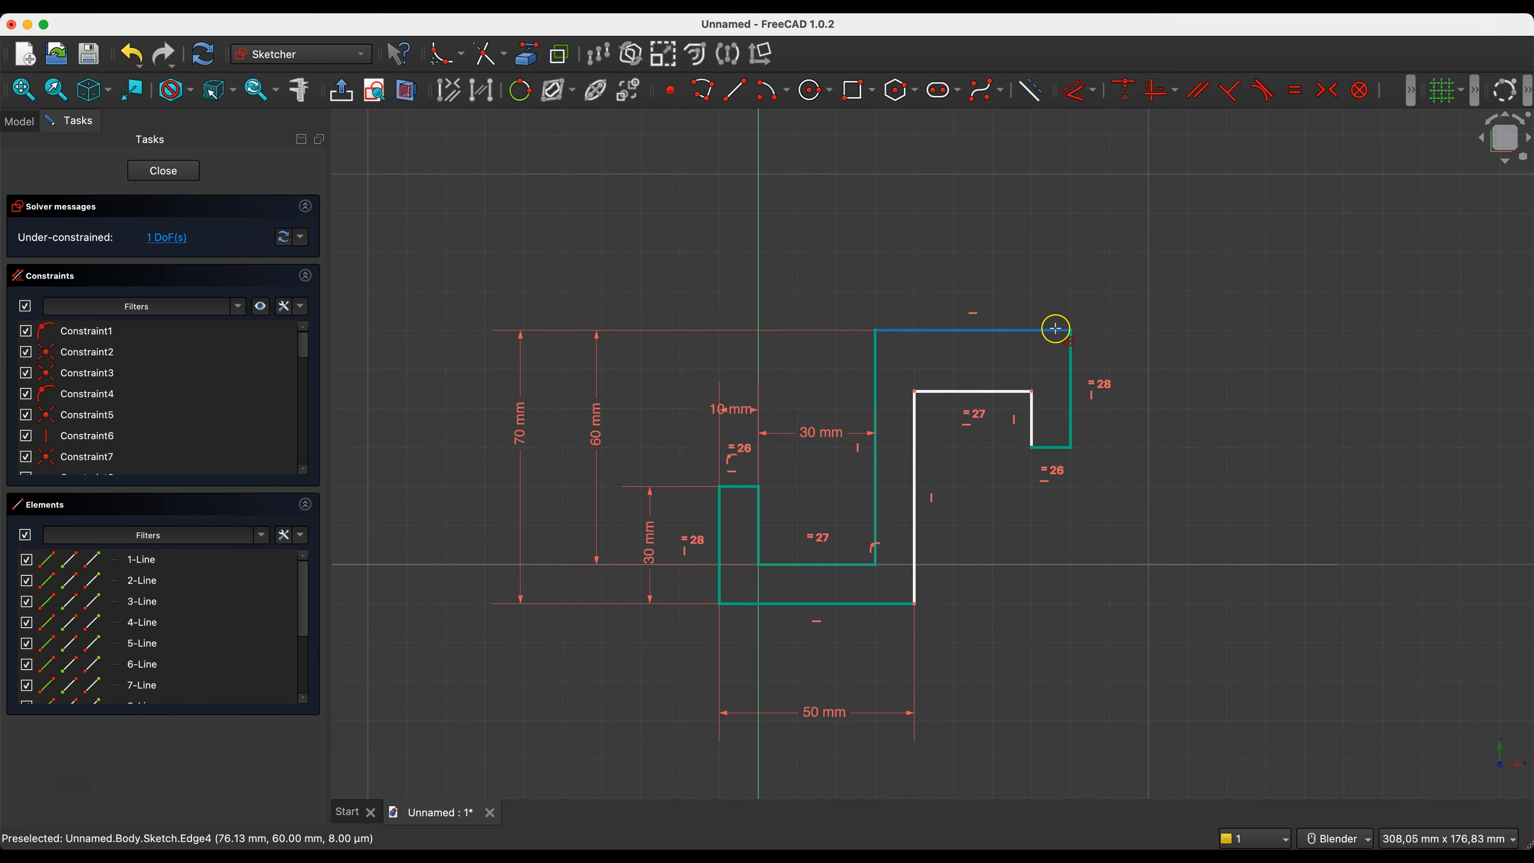
- Dimension the vertical distance between the upper hook's inner corner and the stem's top outer corner to 10 mm
{"action": "left_click", "coordinate": [914, 391]}
{"action": "left_click", "coordinate": [879, 330]}
{"action": "left_click", "coordinate": [807, 359]}
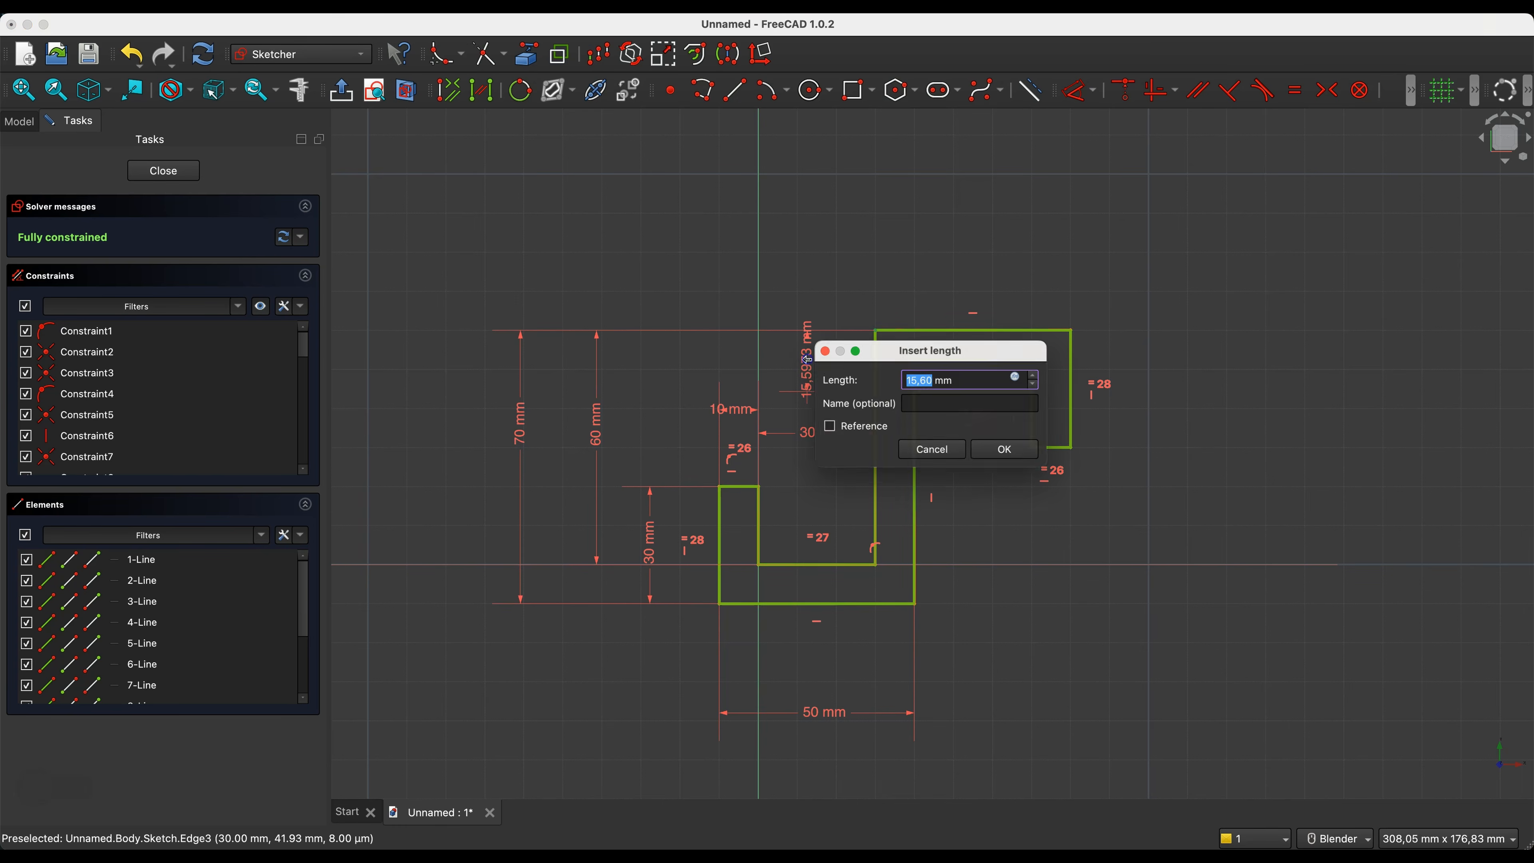
{"action": "key", "text": "Return"}
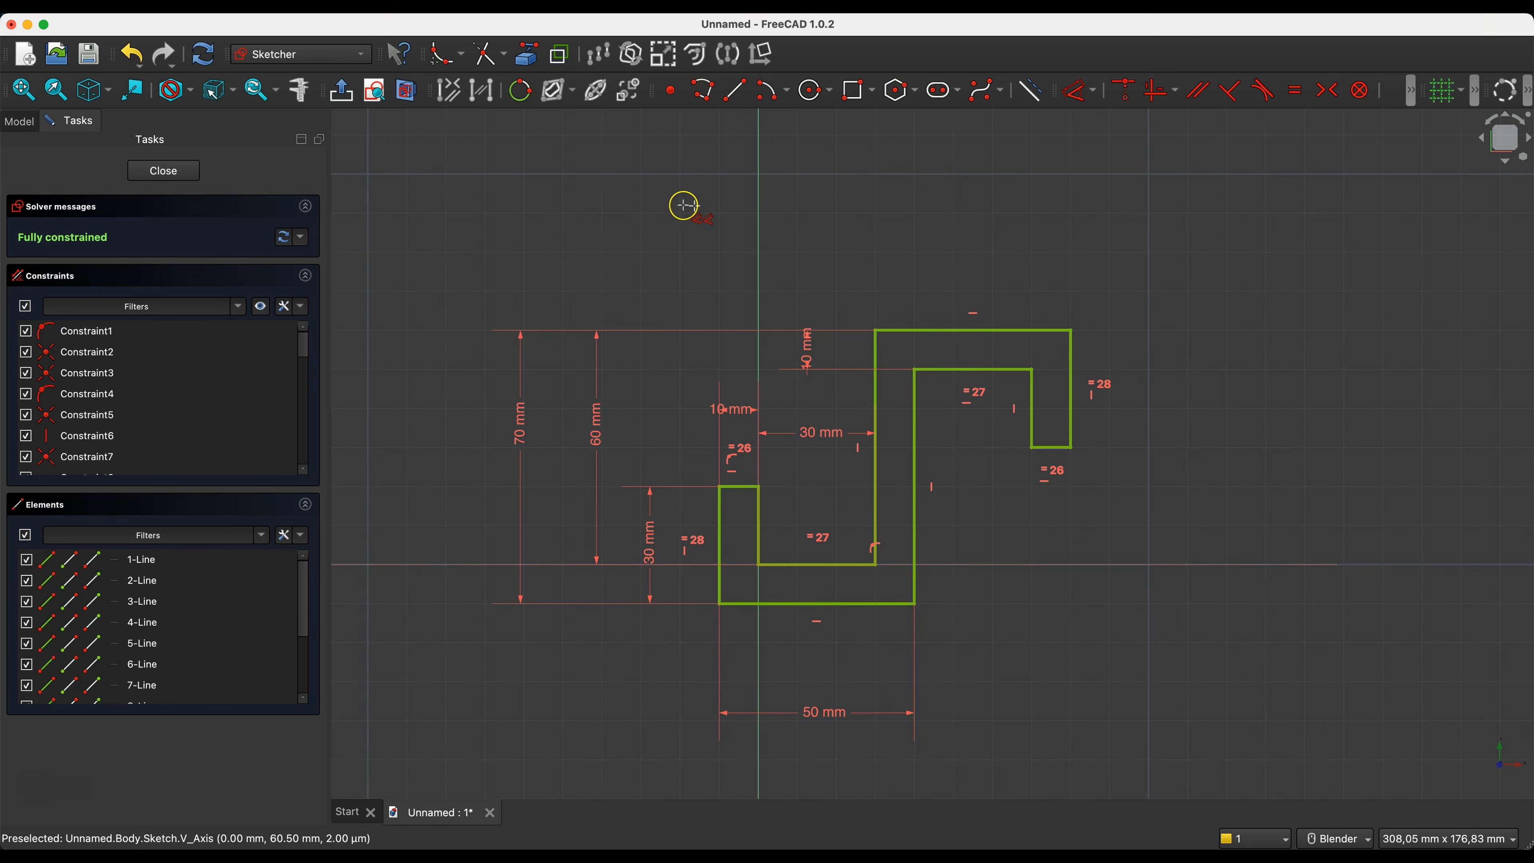
{"action": "left_click", "coordinate": [668, 258]}
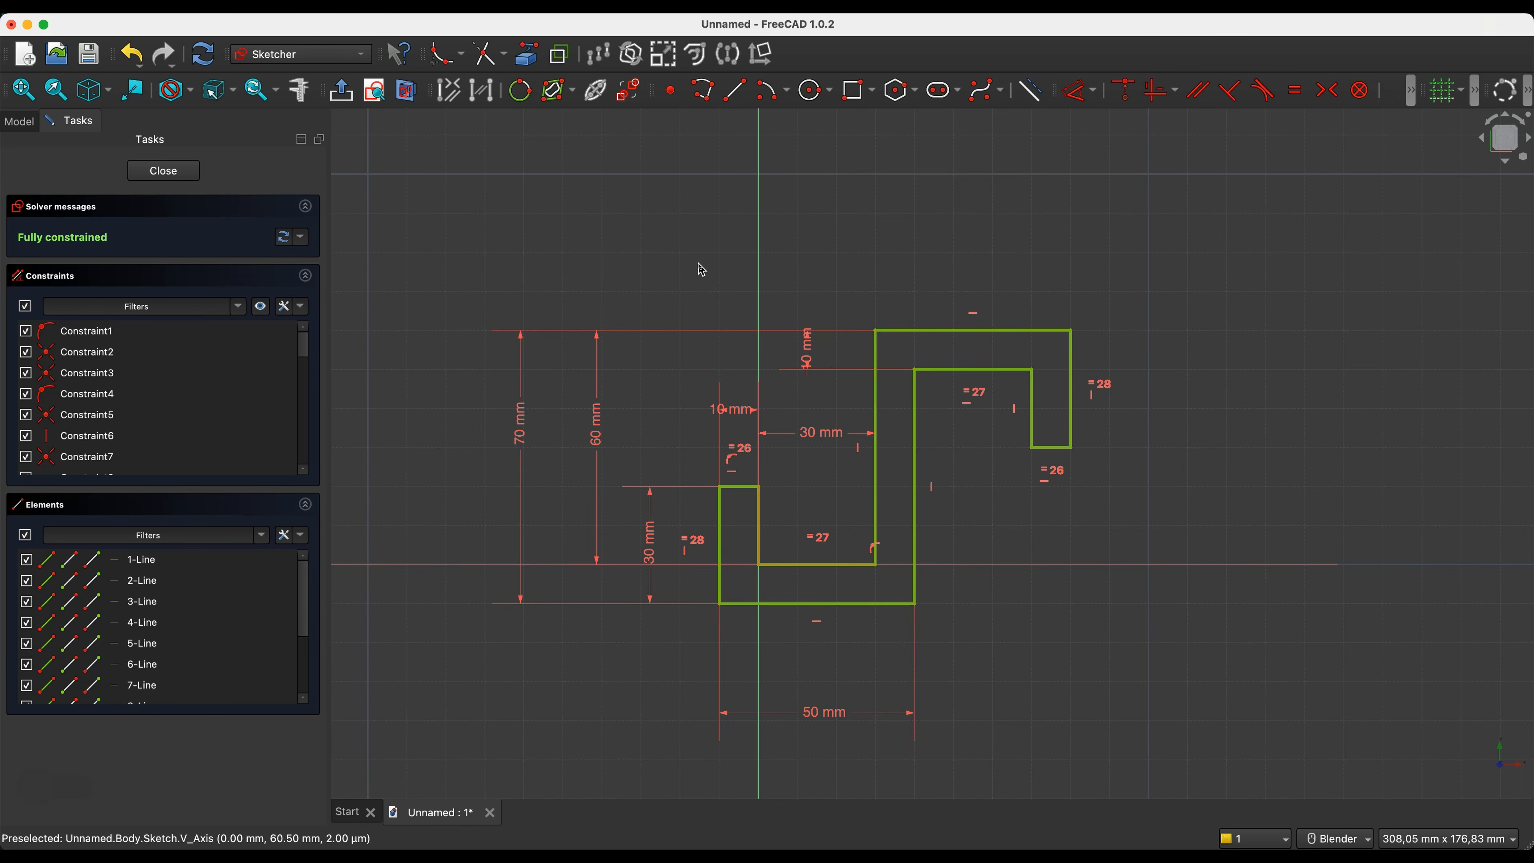
- Close the sketch and pad the hook profile to a length of 30 mm
{"action": "left_click", "coordinate": [161, 169]}
{"action": "scroll", "coordinate": [1119, 295], "scroll_direction": "down", "scroll_amount": 2}
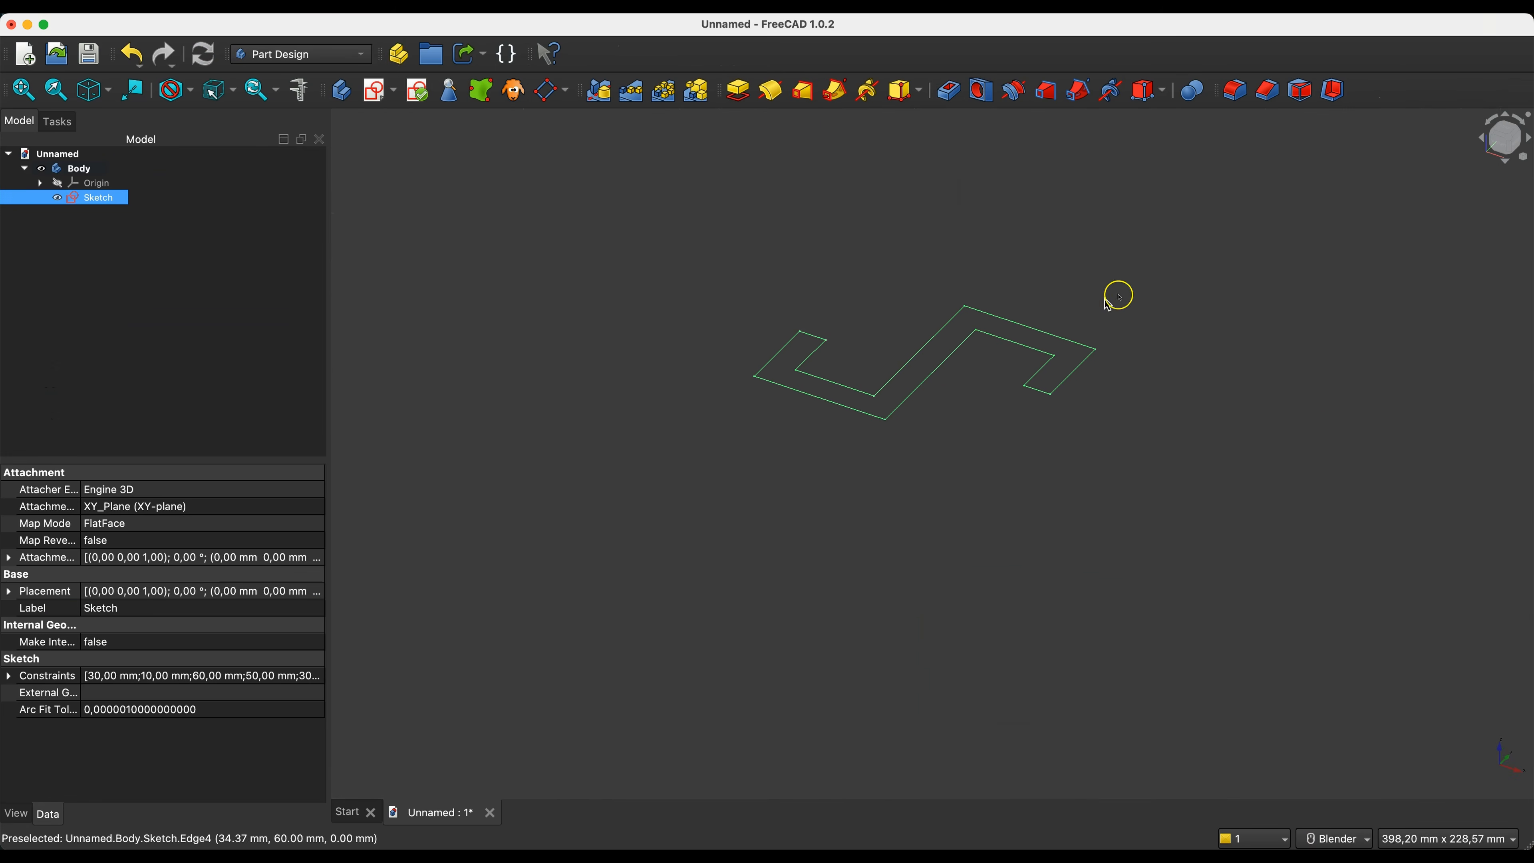
{"action": "left_click", "coordinate": [739, 91]}
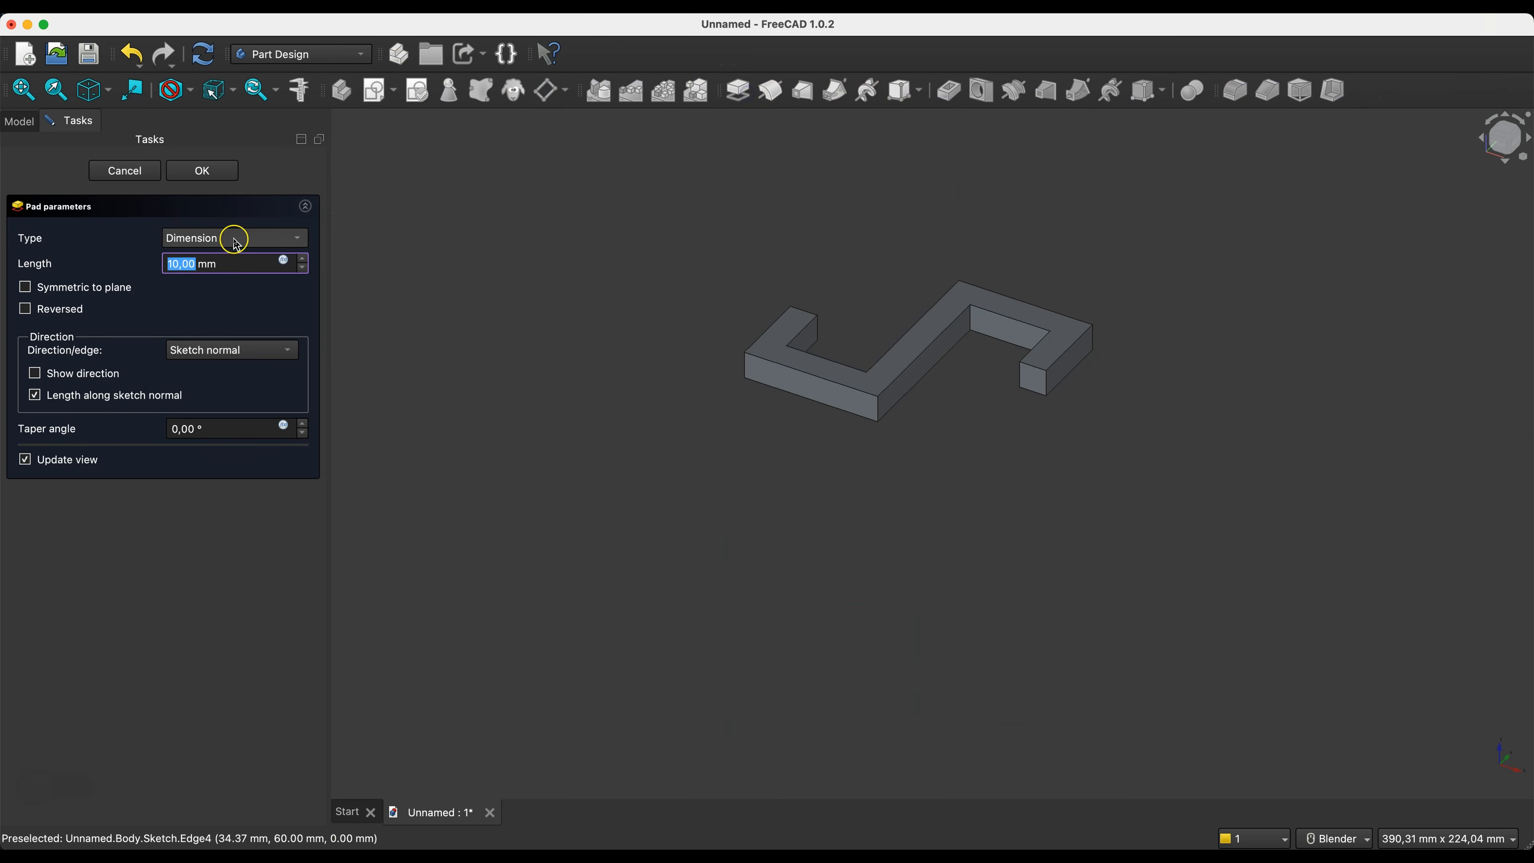
{"action": "type", "text": "30"}
{"action": "key", "text": "Return"}
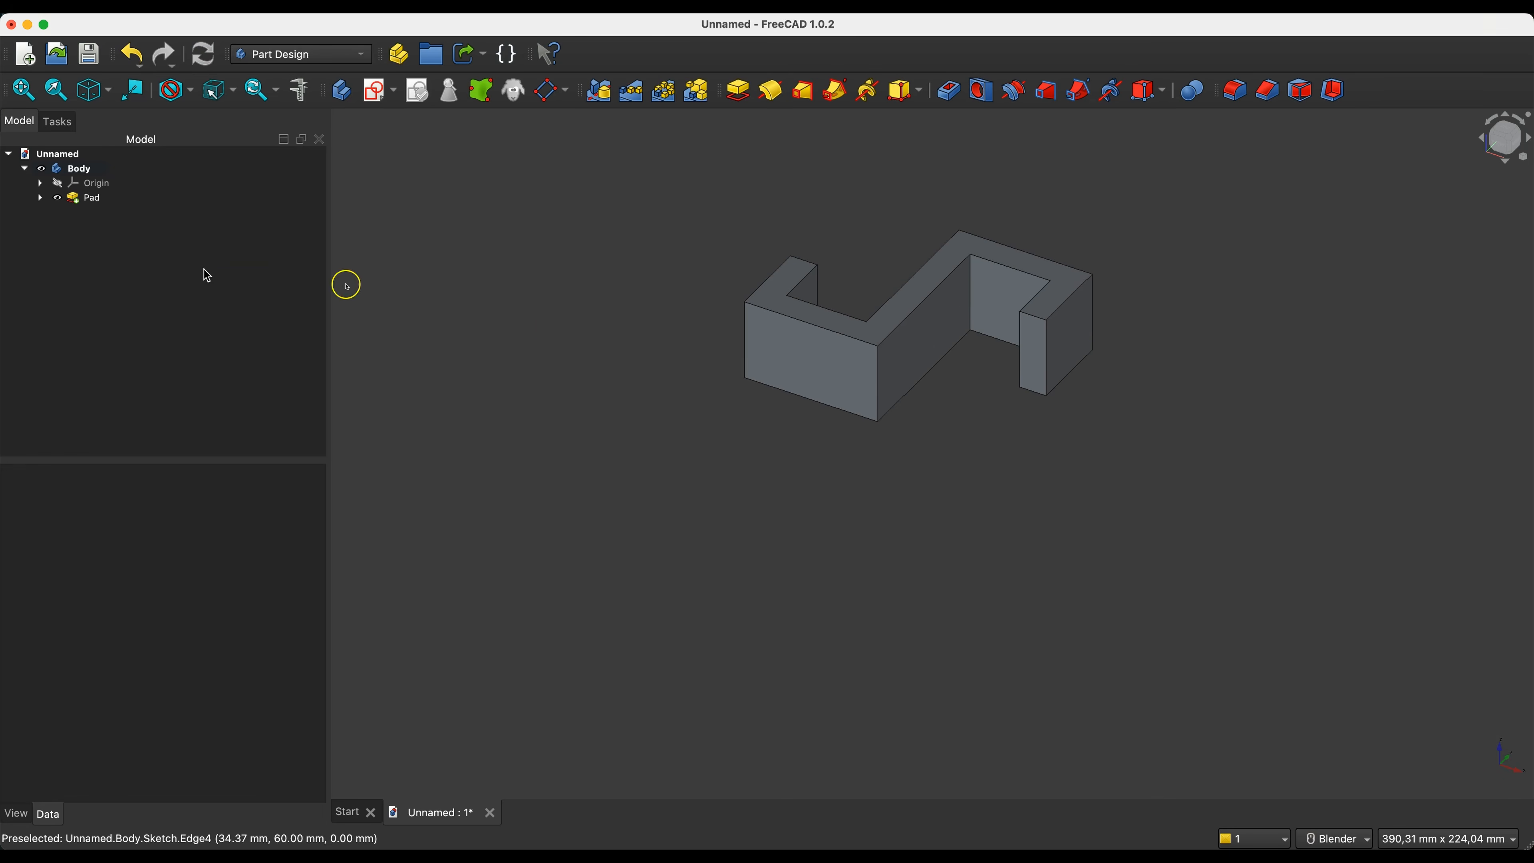
- Switch the model's draw style to Wireframe so the hook's hidden edges can be selected
{"action": "middle_click_drag", "start_coordinate": [872, 222], "coordinate": [842, 231]}
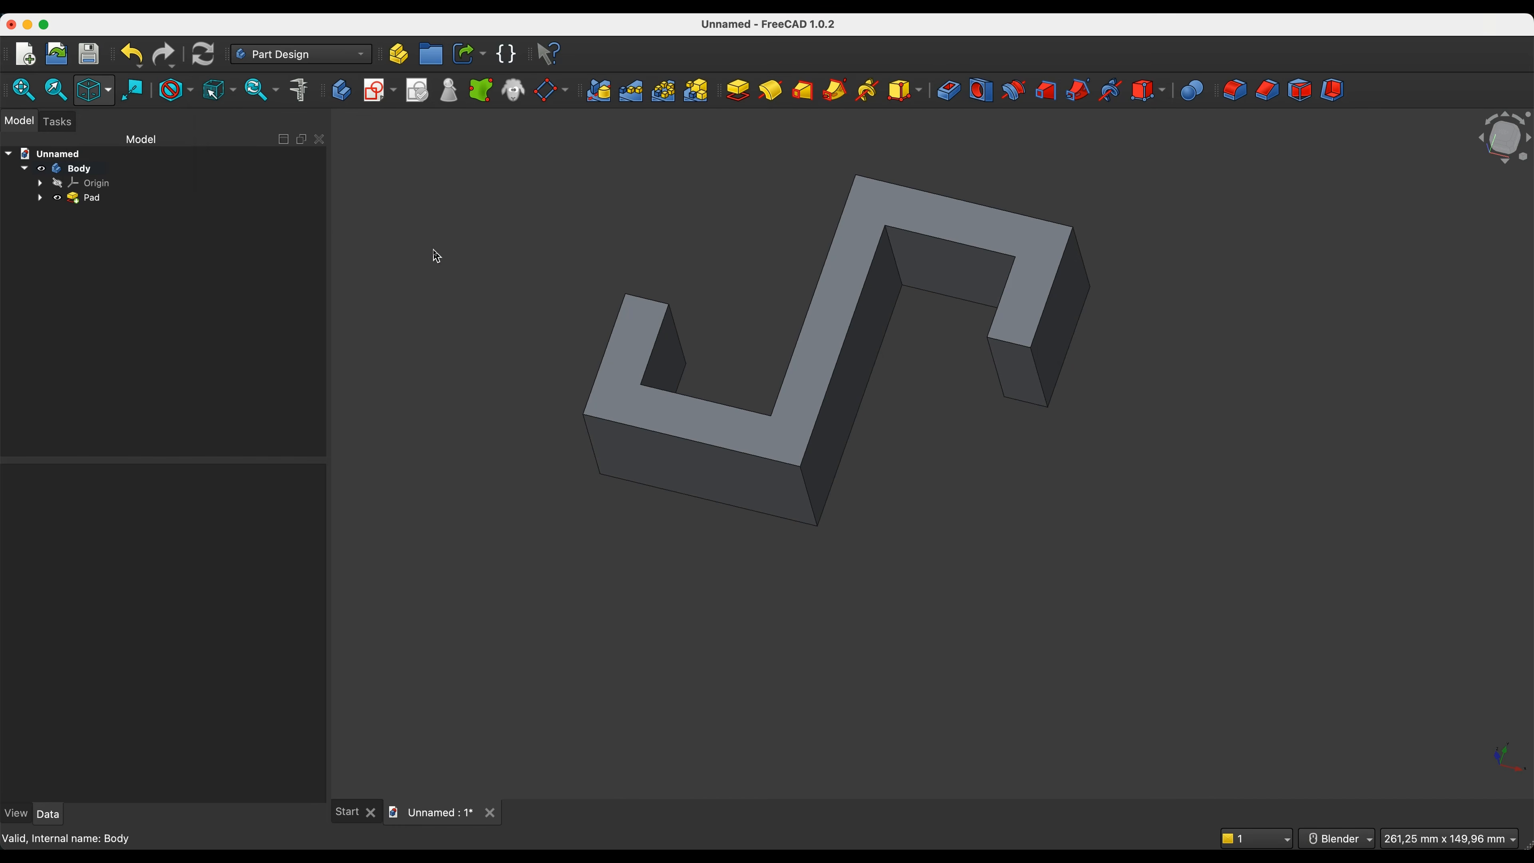
{"action": "left_click", "coordinate": [195, 91]}
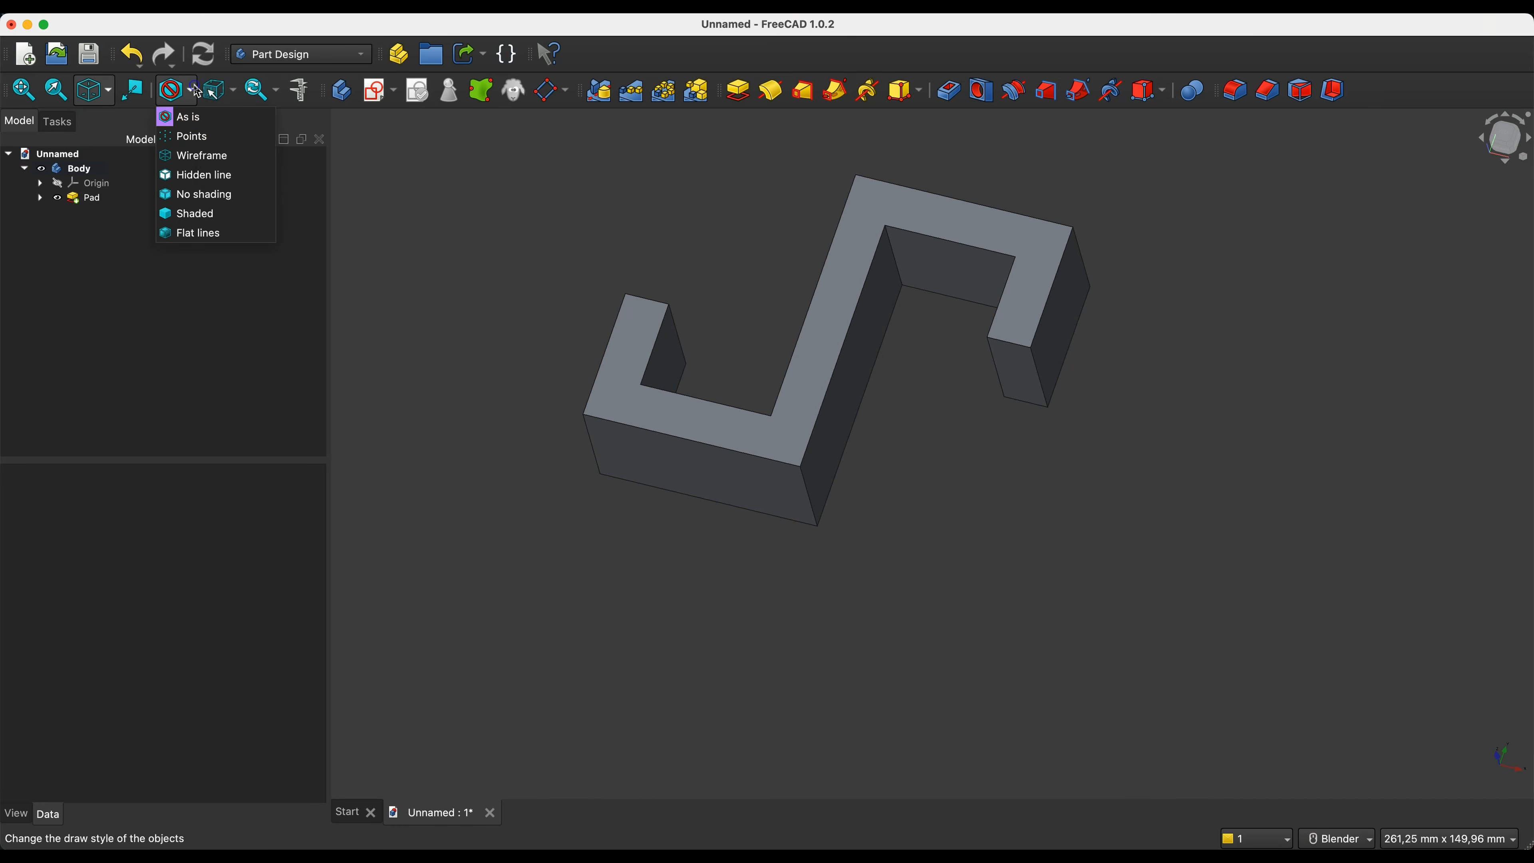
{"action": "left_click", "coordinate": [193, 155]}
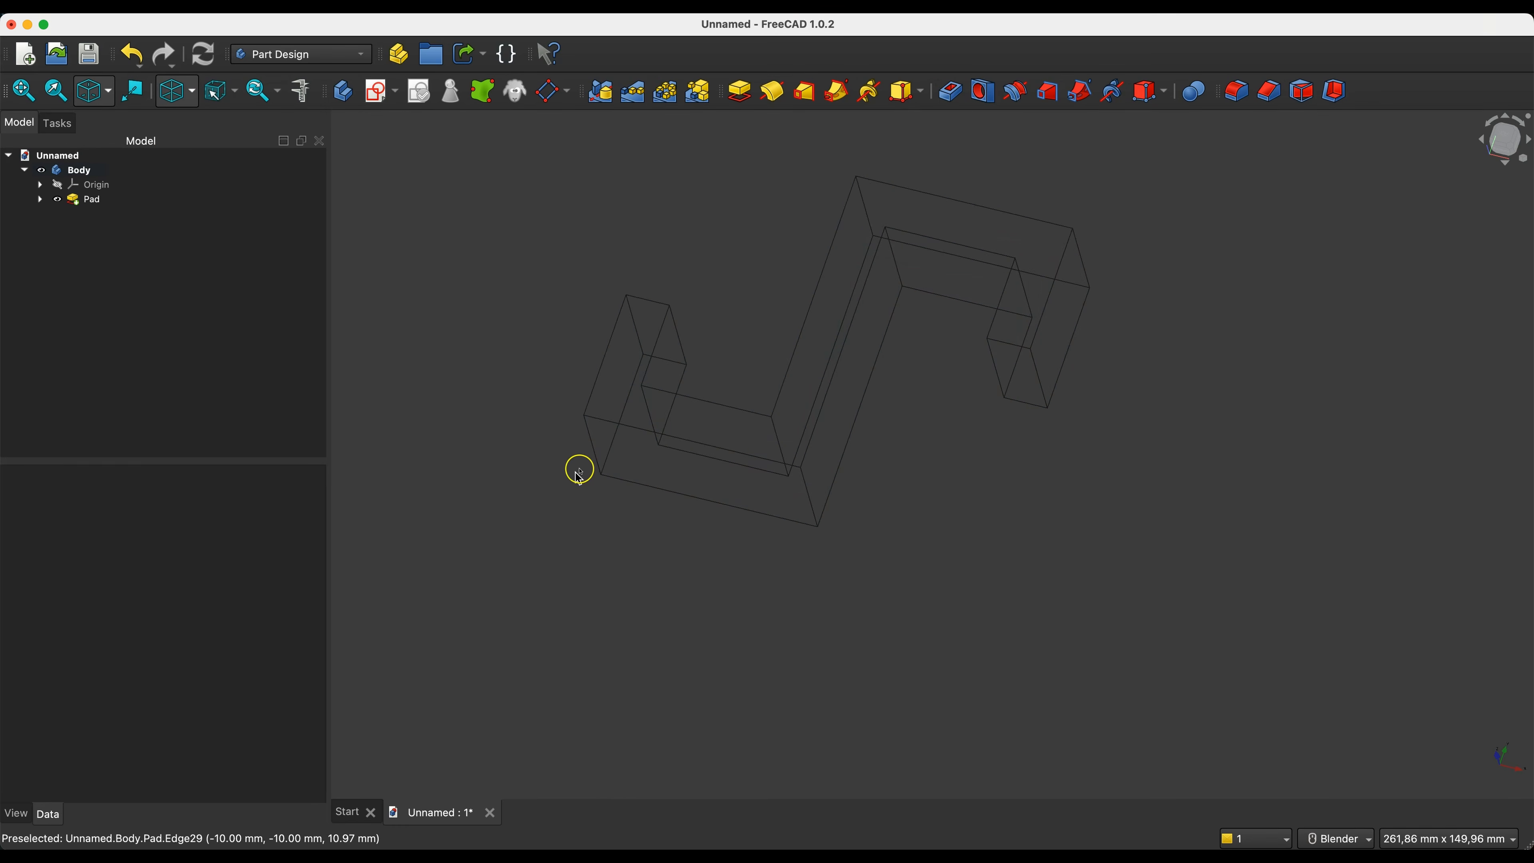
- Fillet the eight inner and outer bend edges along the hook's depth with a 10 mm radius
{"action": "left_click", "coordinate": [593, 454]}
{"action": "left_click", "coordinate": [652, 415], "text": "ctrl"}
{"action": "left_click", "coordinate": [780, 438], "text": "ctrl"}
{"action": "left_click", "coordinate": [809, 502], "text": "ctrl"}
{"action": "left_click", "coordinate": [873, 212], "text": "ctrl"}
{"action": "left_click", "coordinate": [898, 254], "text": "ctrl"}
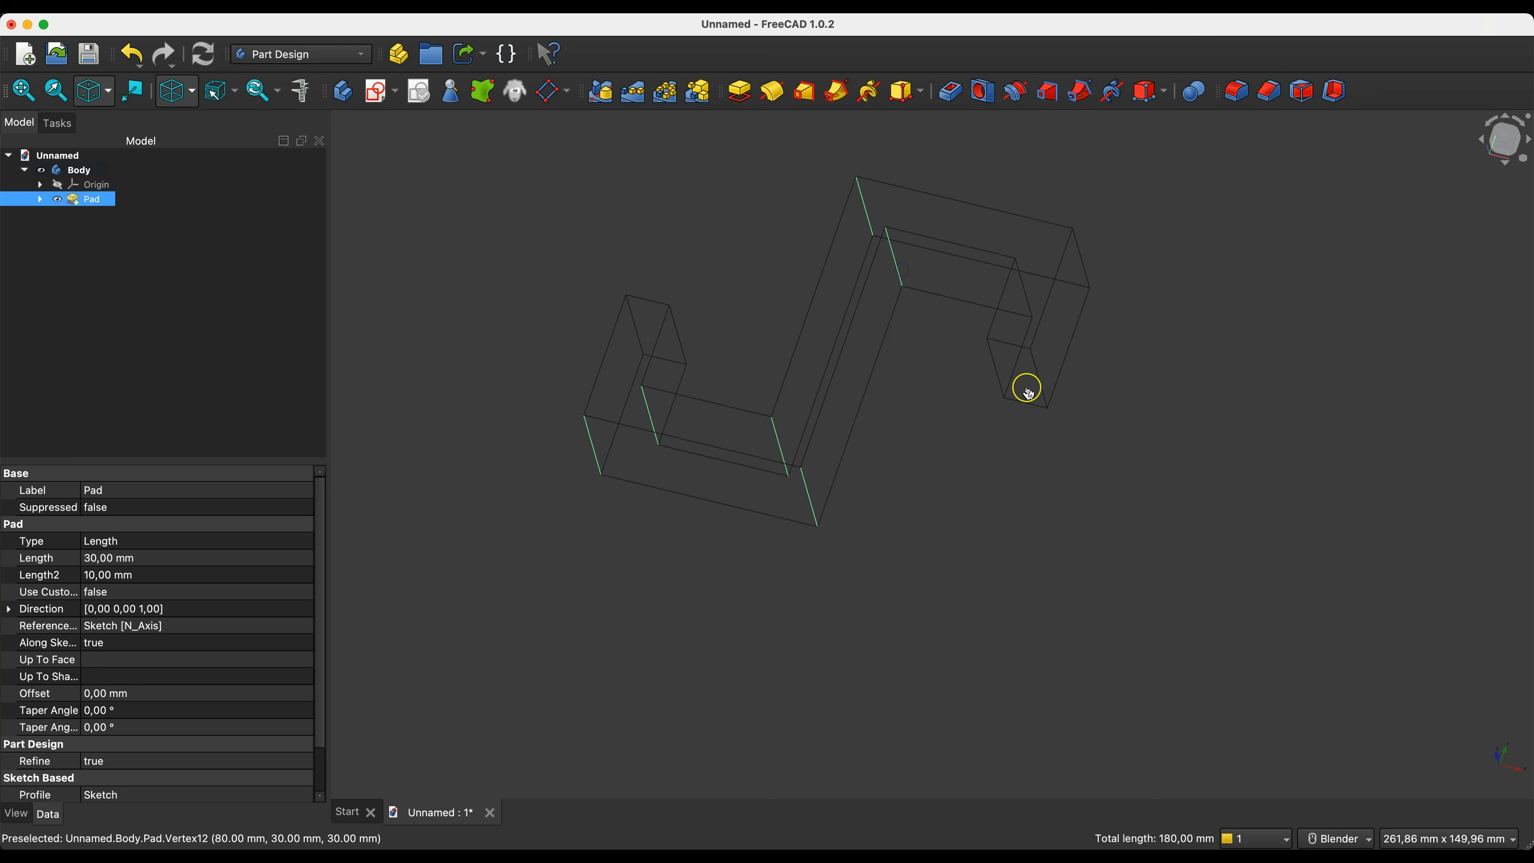
{"action": "left_click", "coordinate": [1023, 291], "text": "ctrl"}
{"action": "left_click", "coordinate": [1084, 270], "text": "ctrl"}
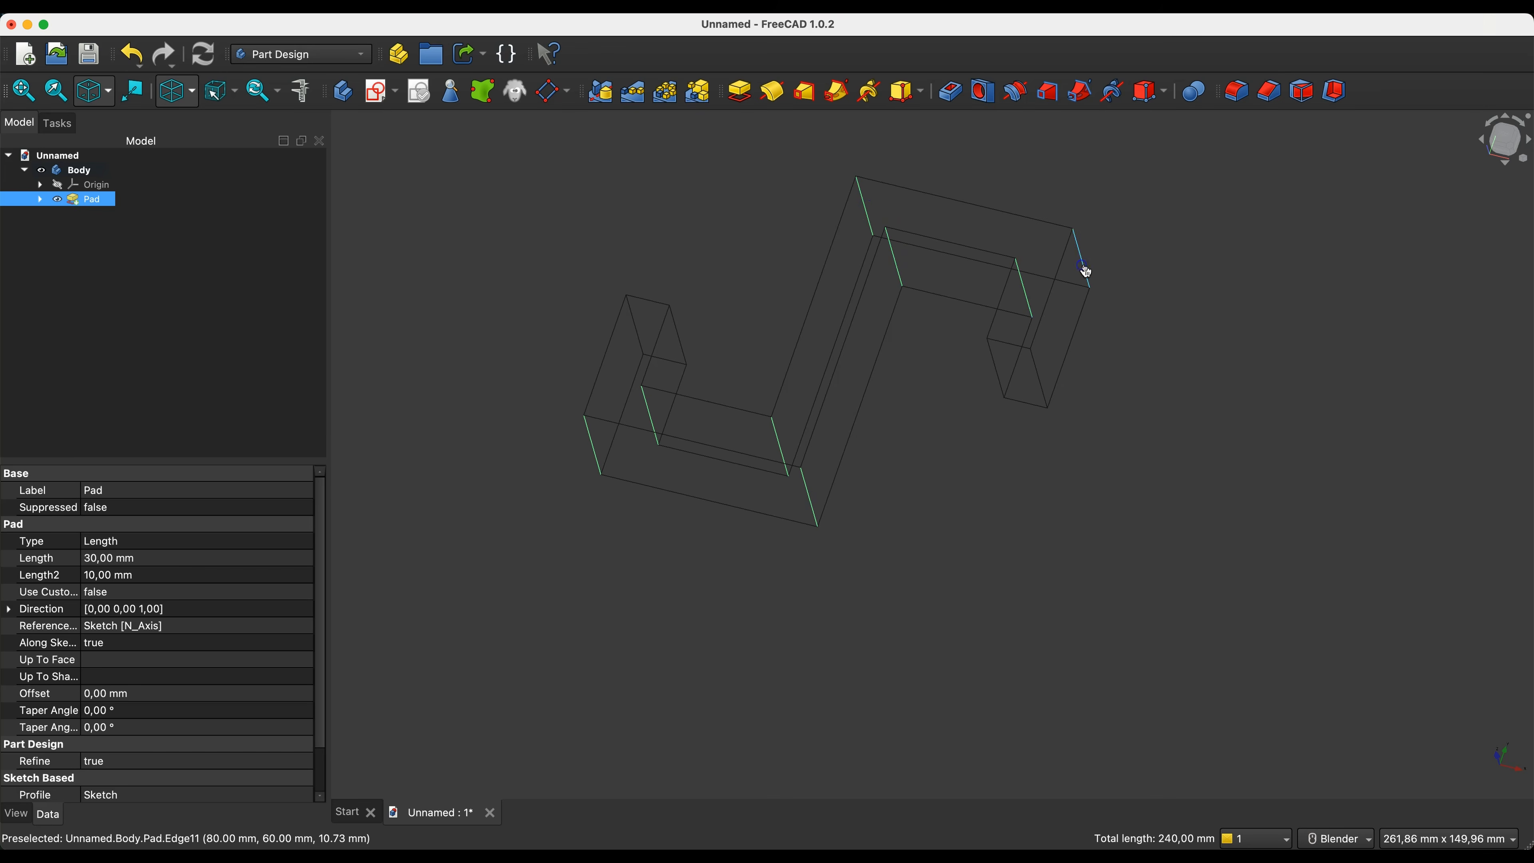
{"action": "left_click", "coordinate": [1235, 91]}
{"action": "left_click", "coordinate": [242, 462]}
{"action": "scroll", "coordinate": [241, 462], "scroll_direction": "up", "scroll_amount": 7}
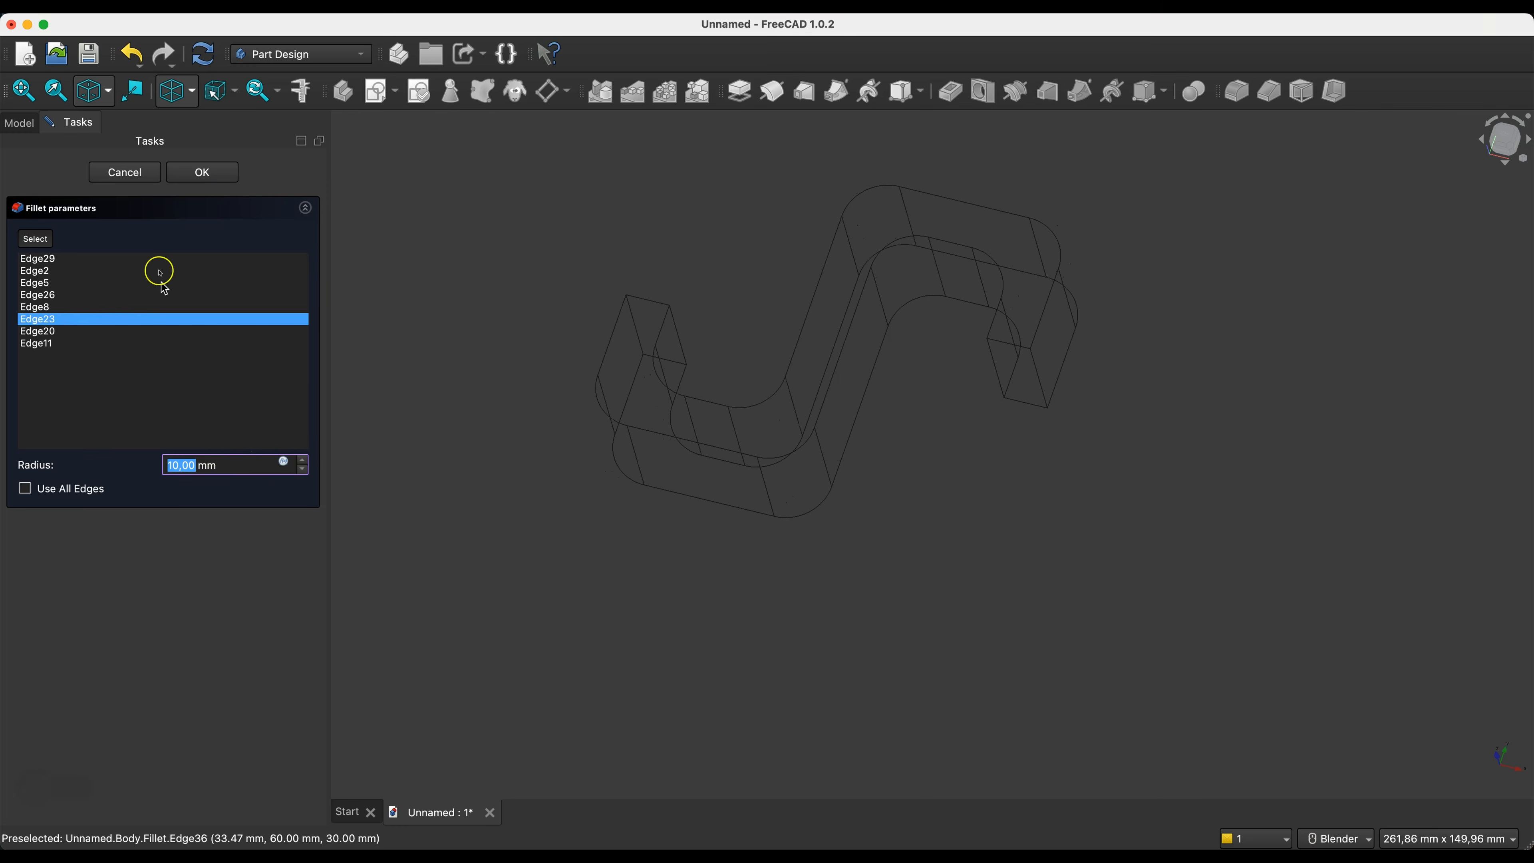
{"action": "left_click", "coordinate": [226, 171]}
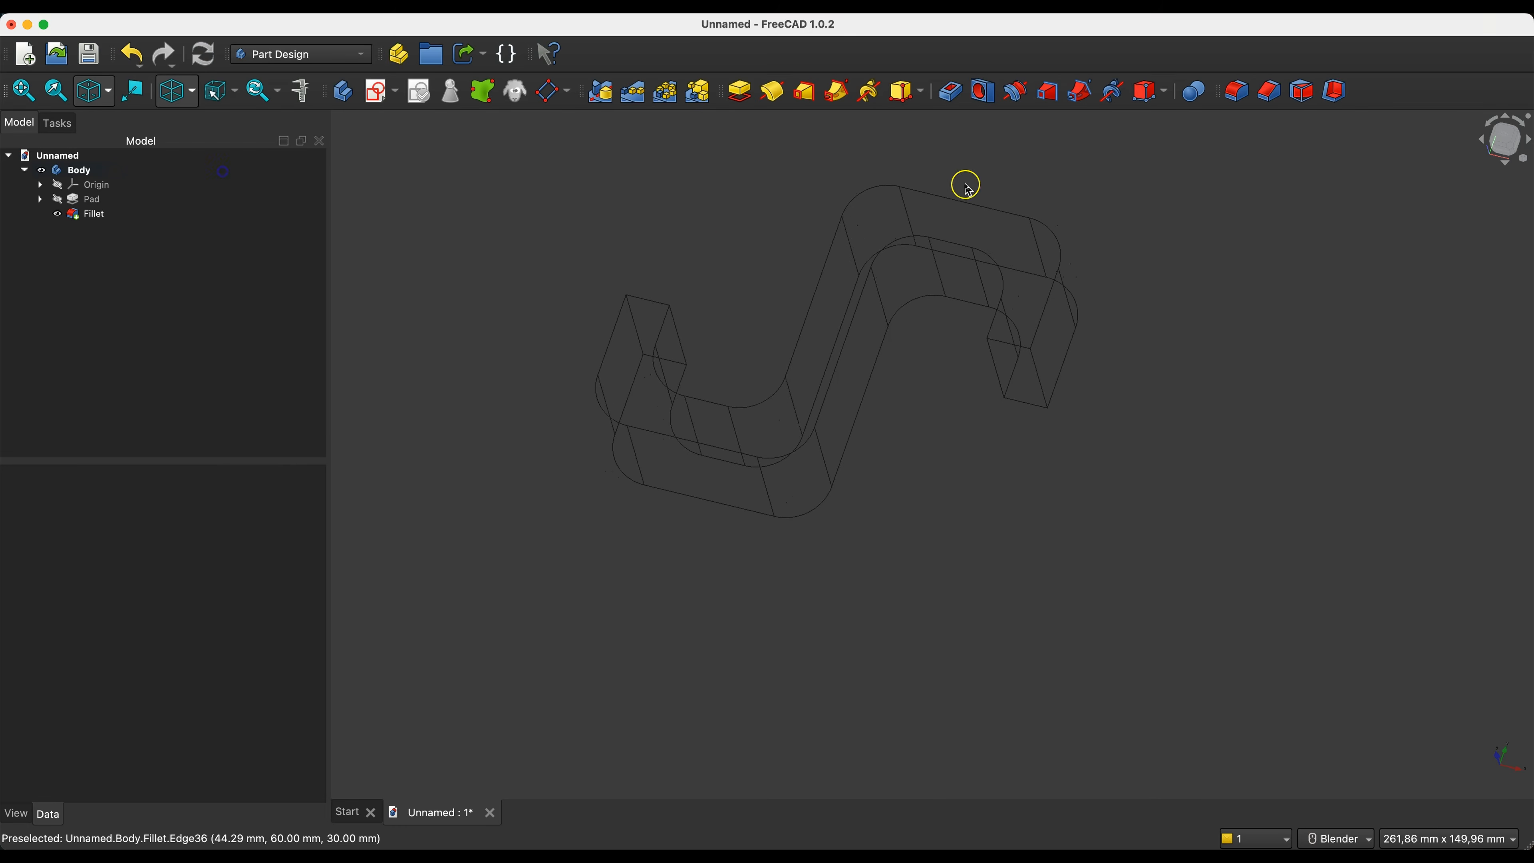
- Fillet the four depth edges at the two hook tips with a 4 mm radius
{"action": "left_click", "coordinate": [639, 330]}
{"action": "left_click", "coordinate": [682, 342]}
{"action": "left_click", "coordinate": [993, 366]}
{"action": "left_click", "coordinate": [1039, 379]}
{"action": "left_click", "coordinate": [1236, 90]}
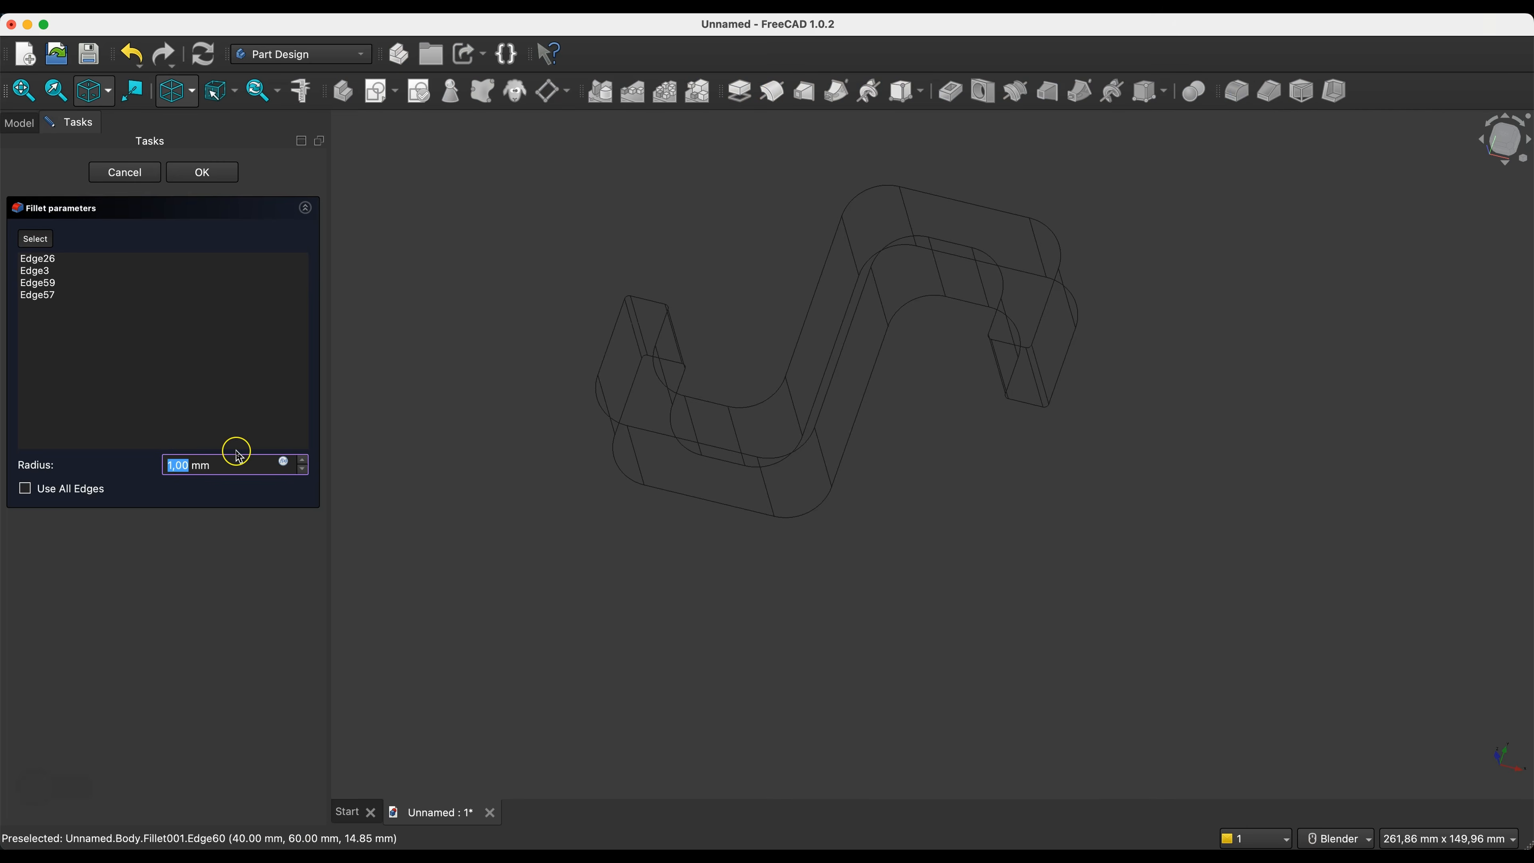
{"action": "left_click", "coordinate": [302, 462]}
{"action": "left_click", "coordinate": [302, 461]}
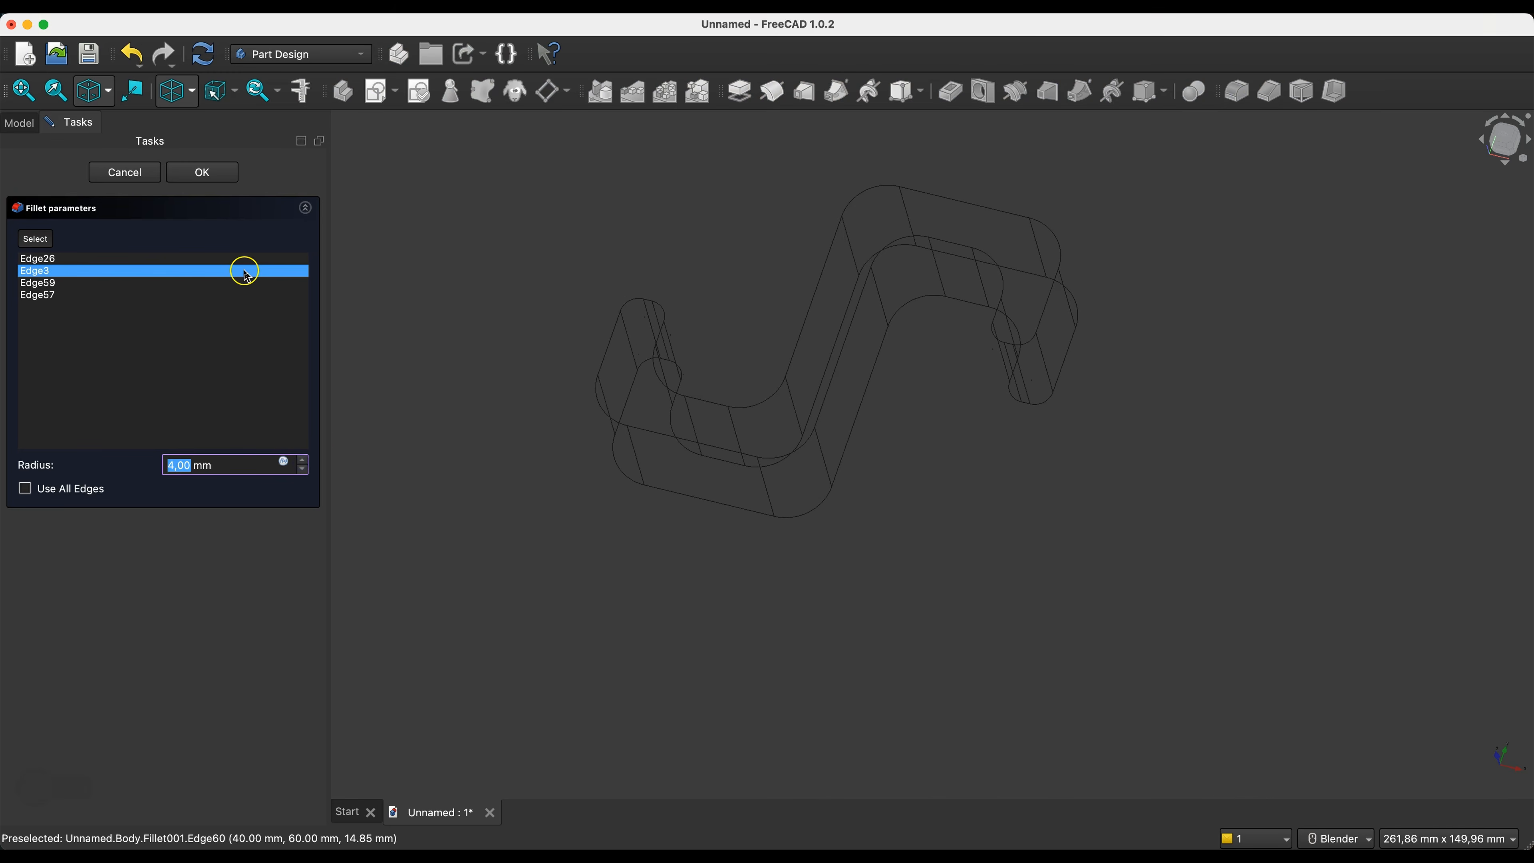
{"action": "left_click", "coordinate": [181, 174]}
- Set the draw style back to As is and view the rounded hook from the front
{"action": "left_click", "coordinate": [185, 93]}
{"action": "left_click", "coordinate": [200, 124]}
{"action": "middle_click_drag", "start_coordinate": [794, 253], "coordinate": [773, 251]}
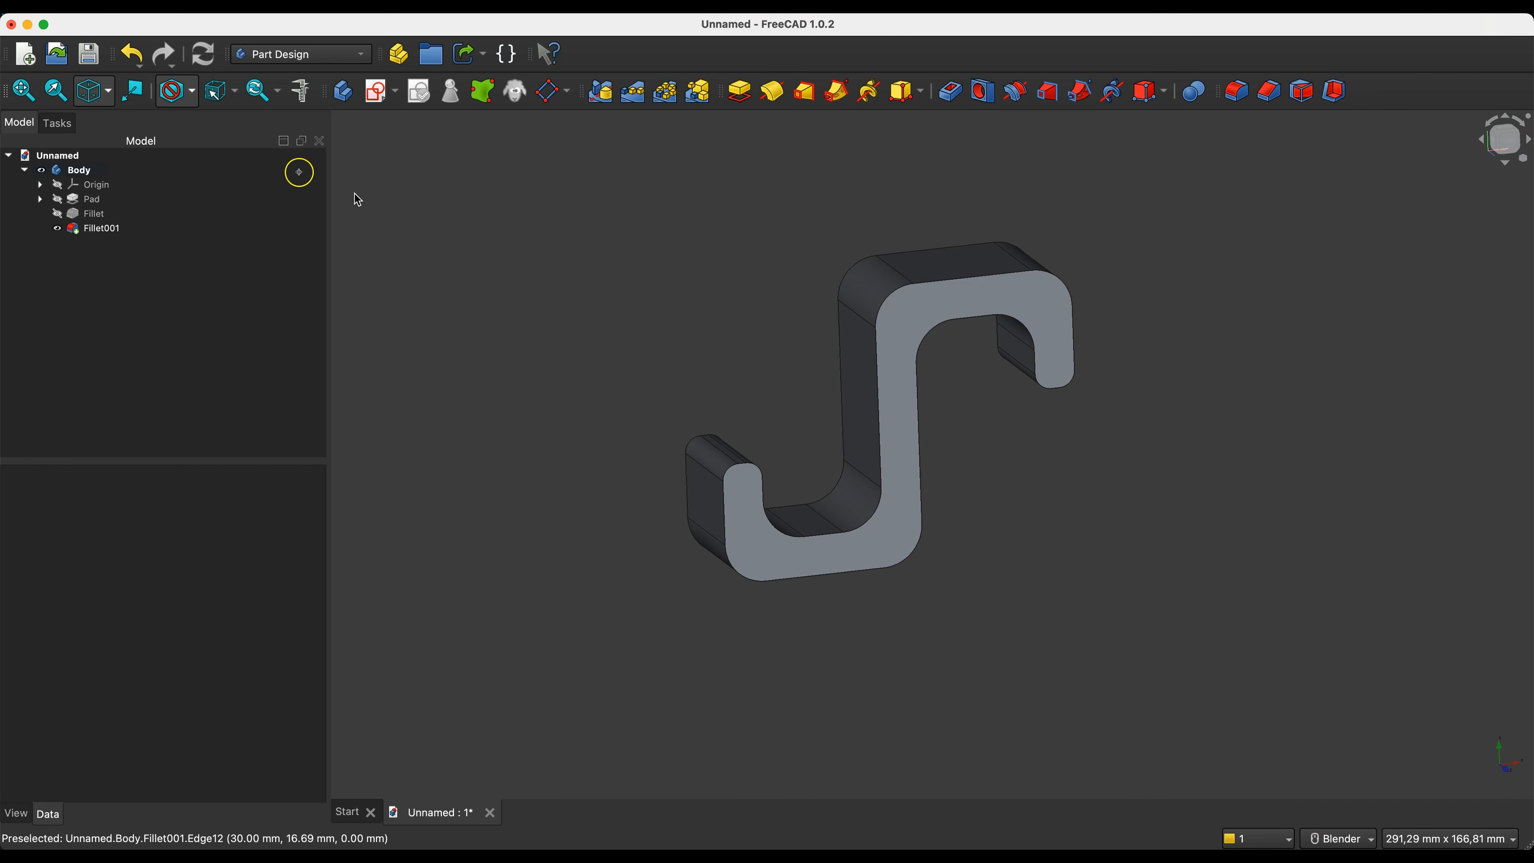
- Reopen the pad's sketch for editing and delete the 70 mm overall height dimension
{"action": "left_click", "coordinate": [40, 199]}
{"action": "left_click", "coordinate": [114, 217]}
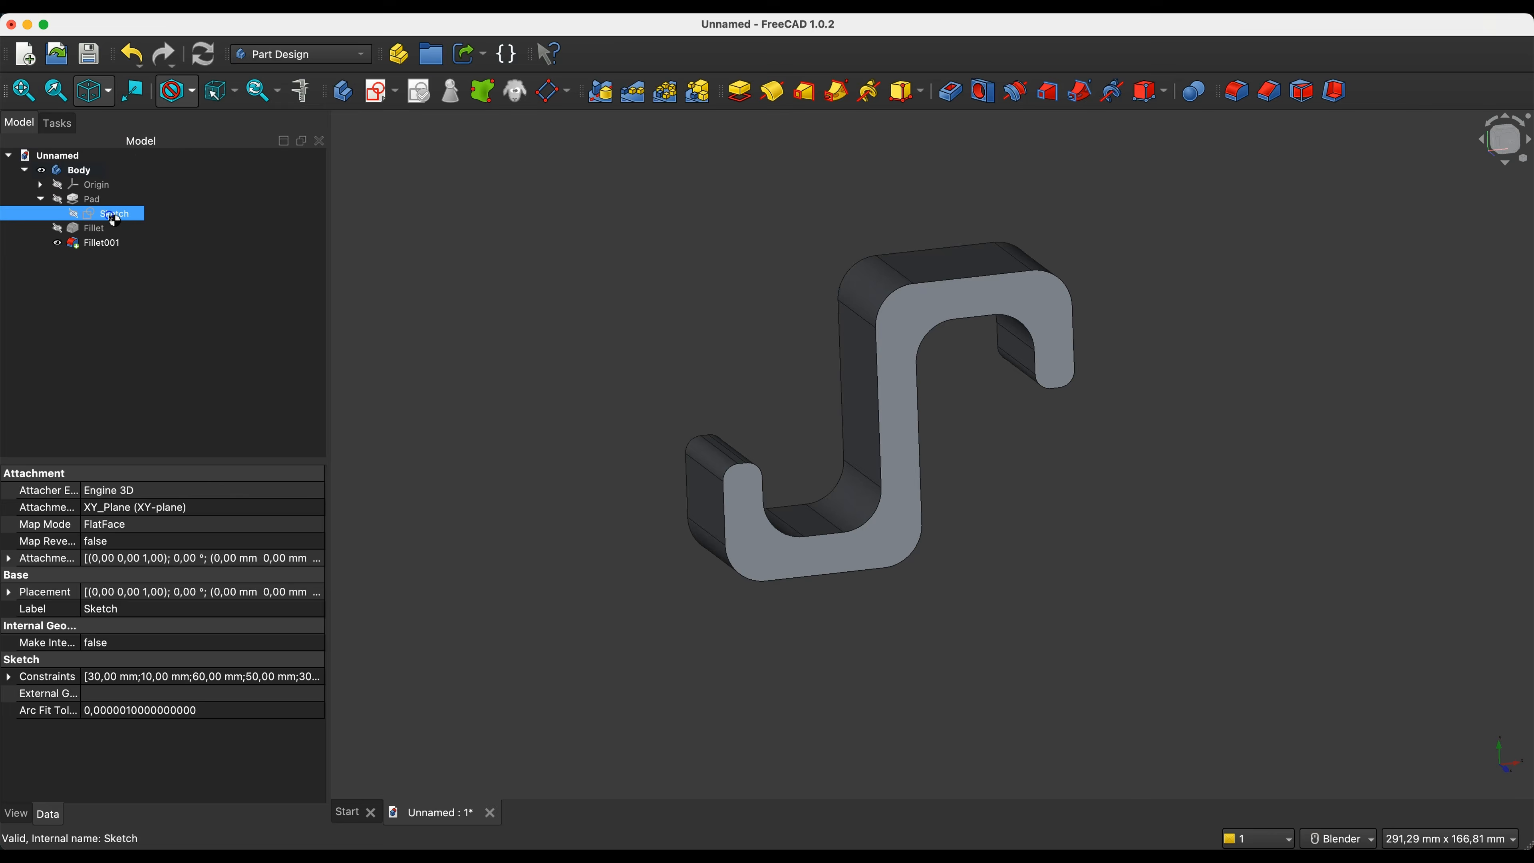
{"action": "double_click", "coordinate": [113, 215]}
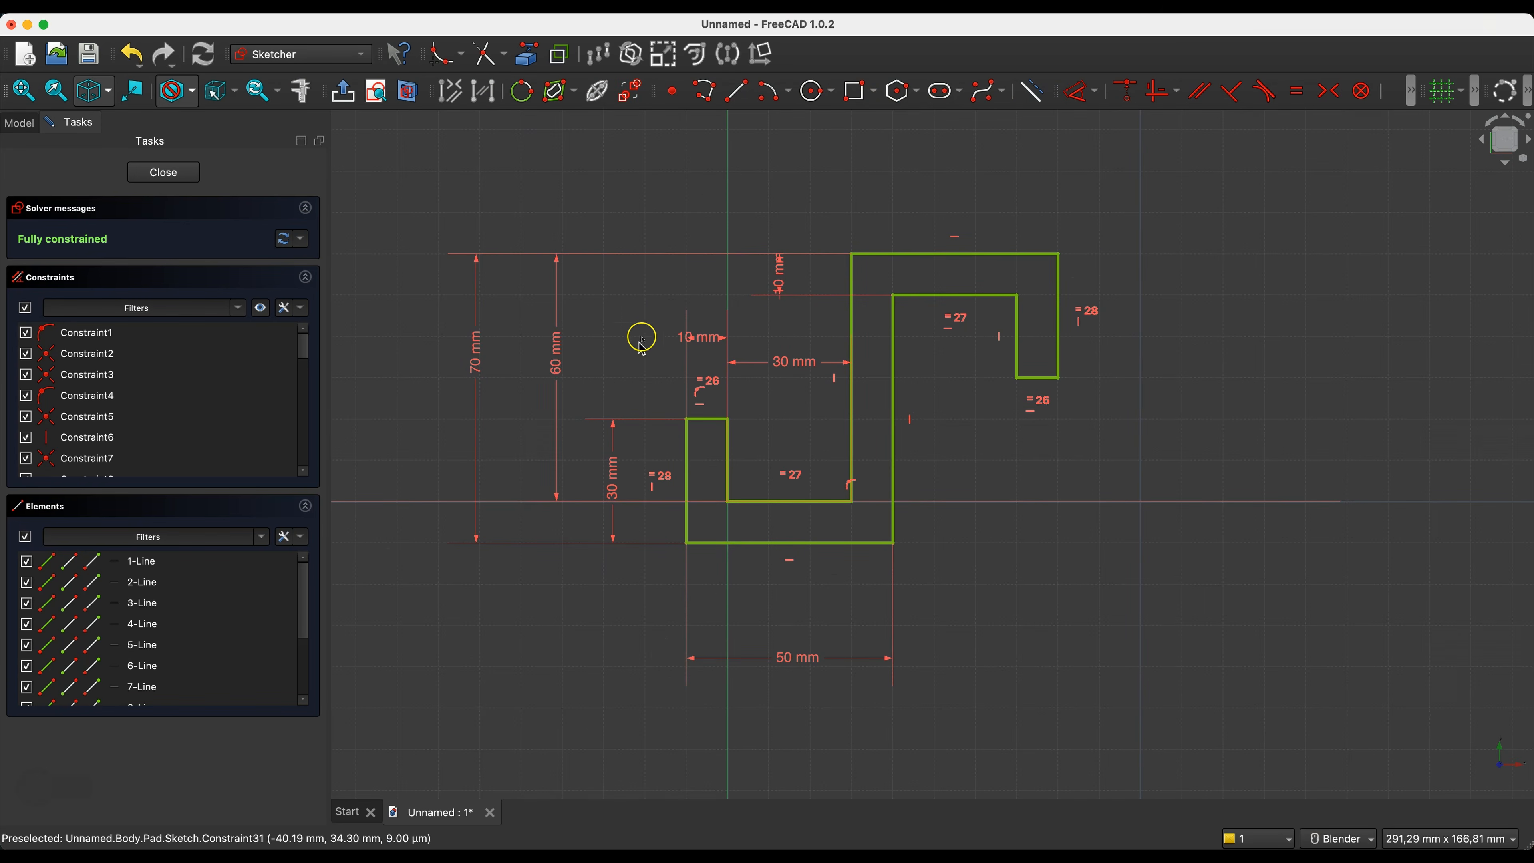
{"action": "left_click", "coordinate": [477, 349]}
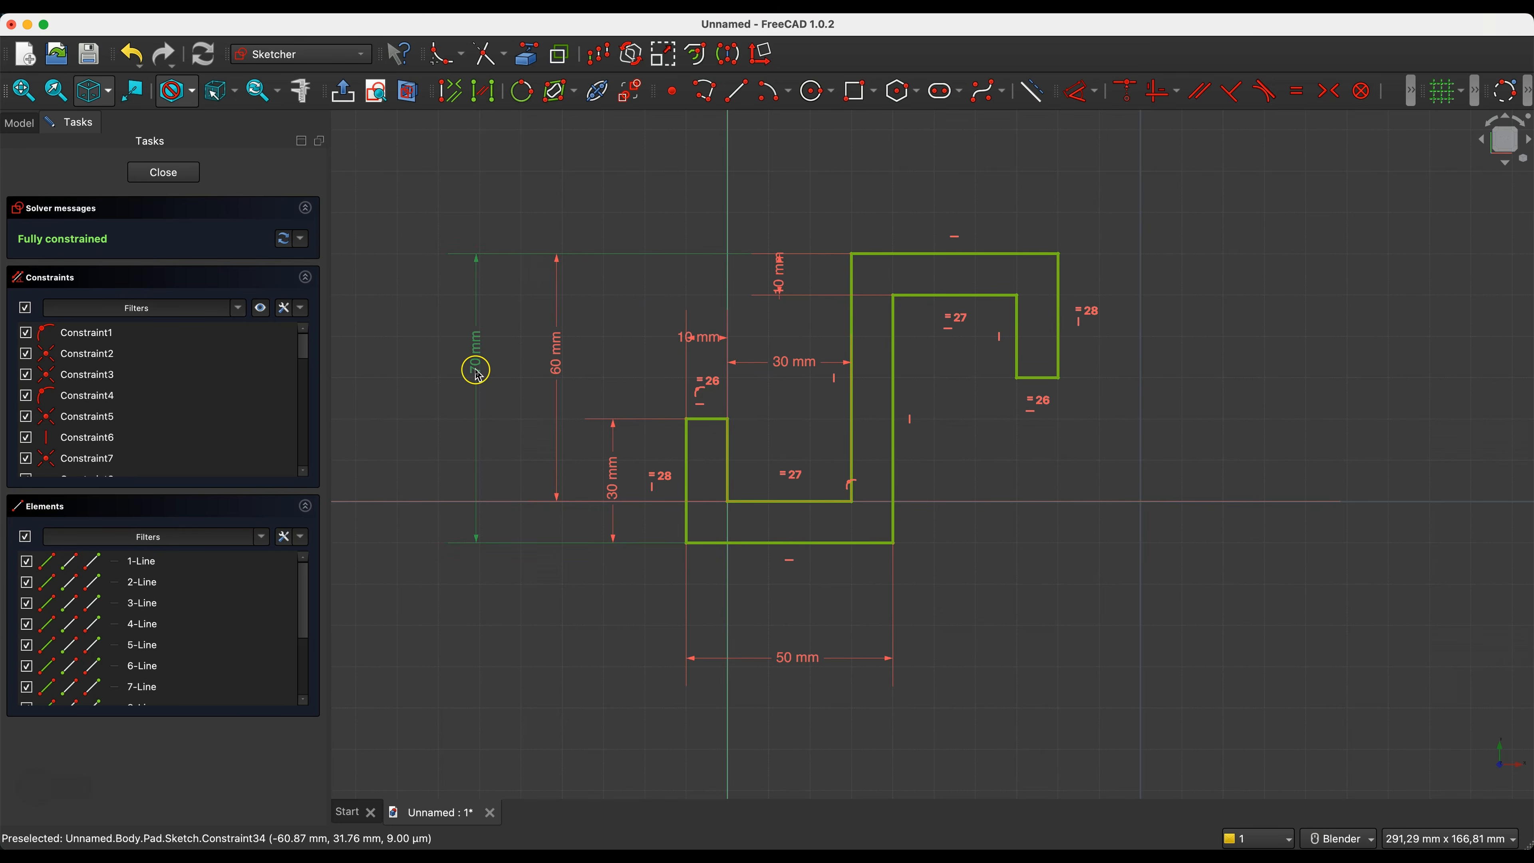
{"action": "key", "text": "Delete"}
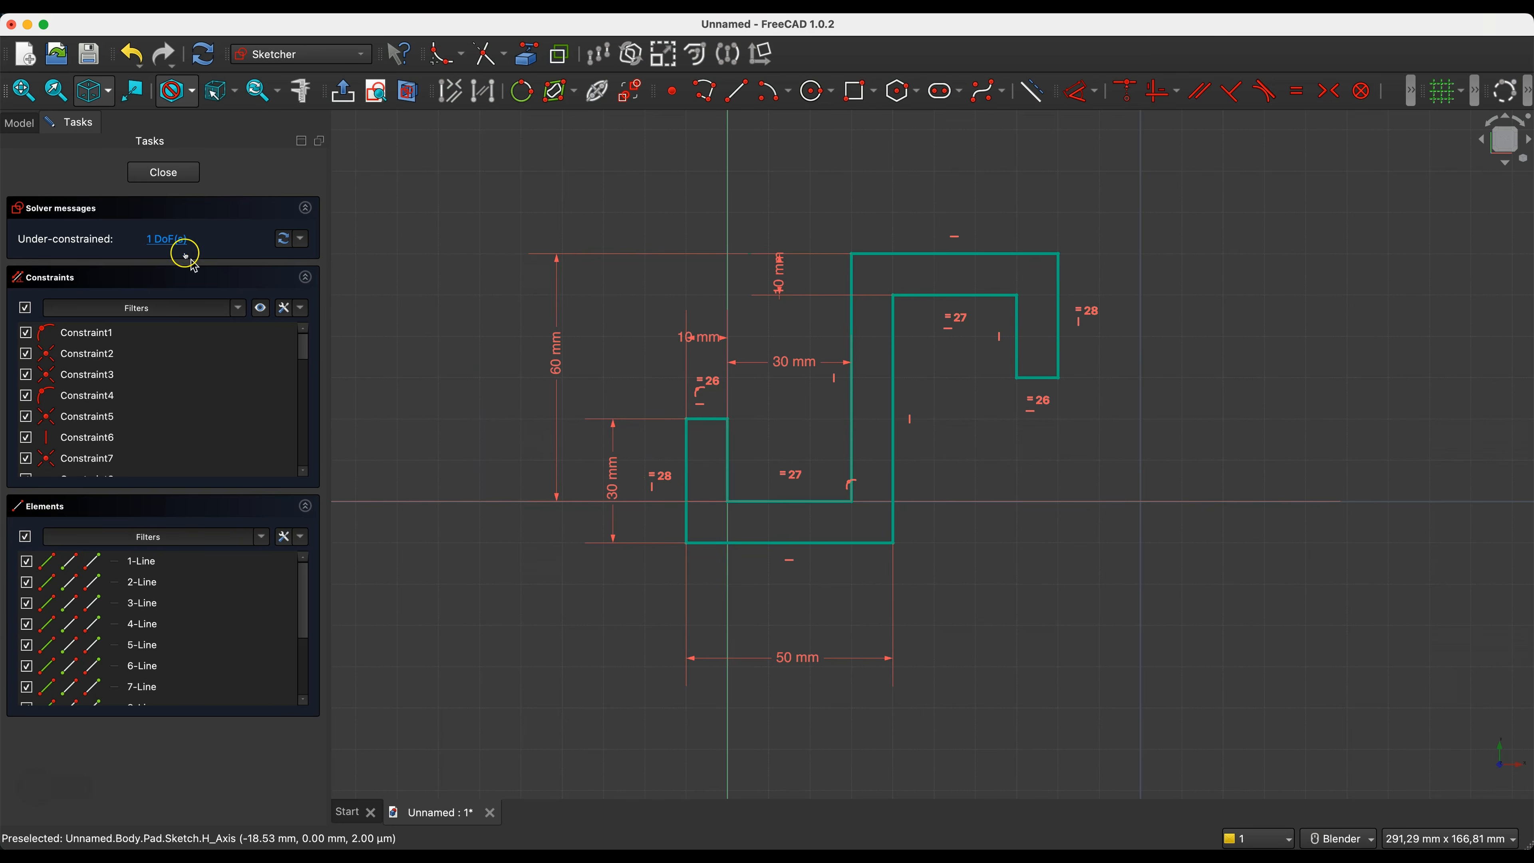
- Add a 10 mm vertical dimension between the sketch origin and the lower hook's outer bottom corner
{"action": "left_click", "coordinate": [728, 504]}
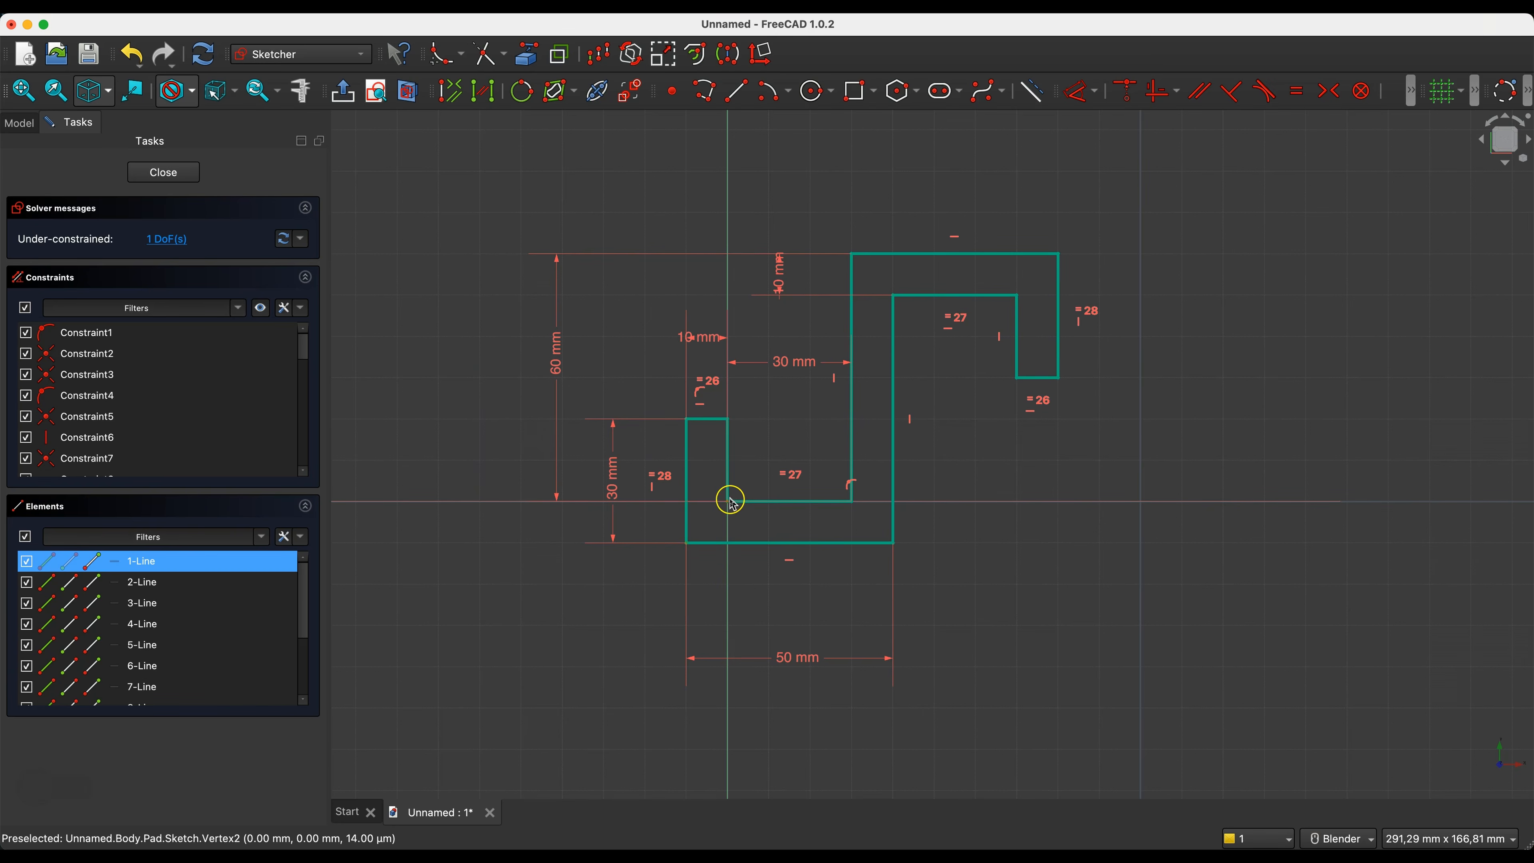
{"action": "left_click", "coordinate": [688, 544]}
{"action": "key", "text": "d"}
{"action": "left_click", "coordinate": [496, 526]}
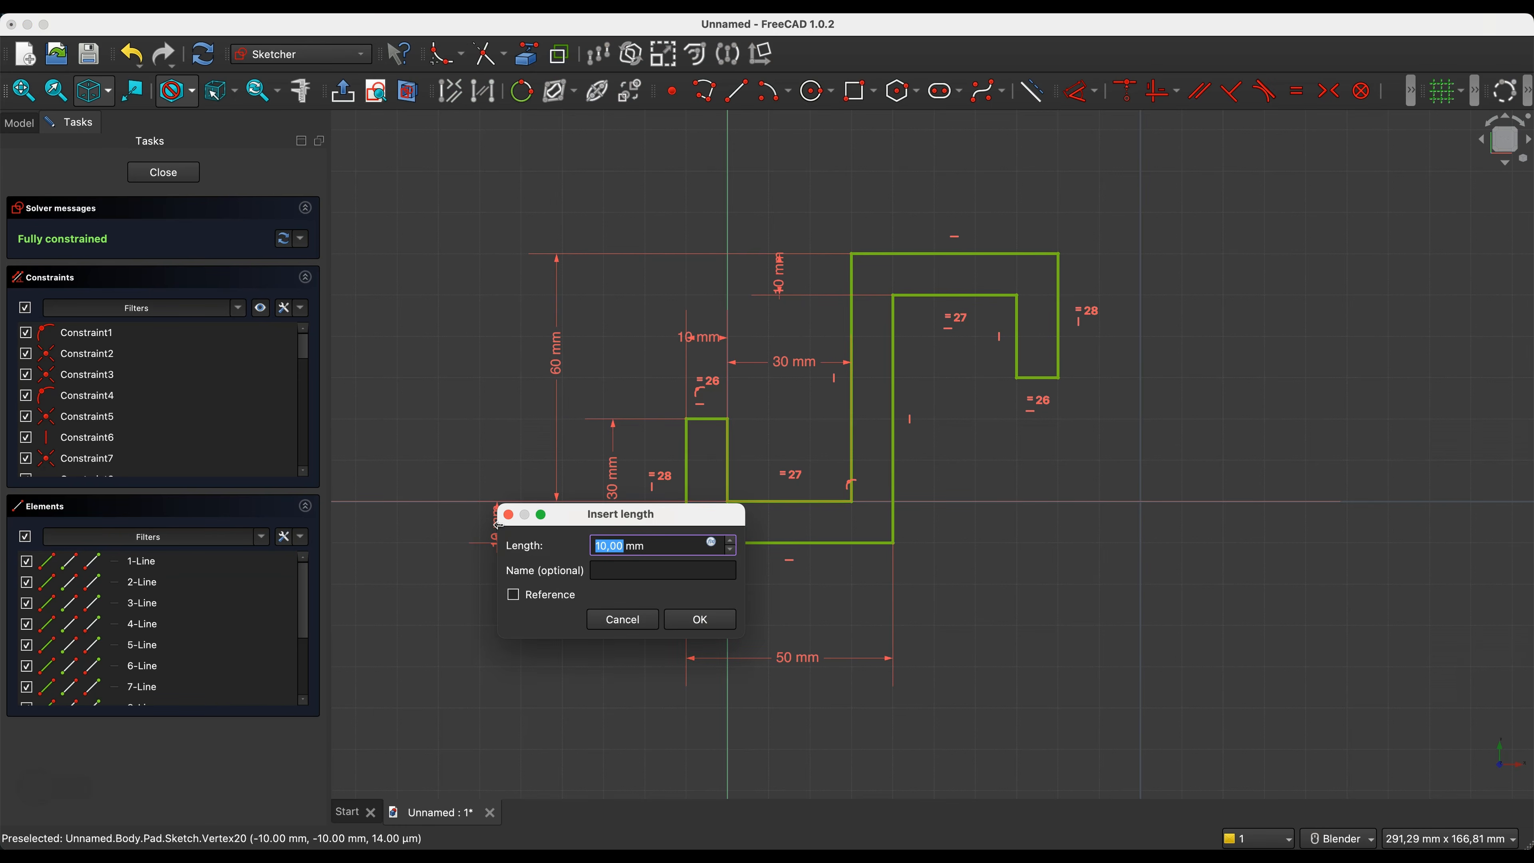
{"action": "key", "text": "Return"}
{"action": "right_click", "coordinate": [434, 379]}
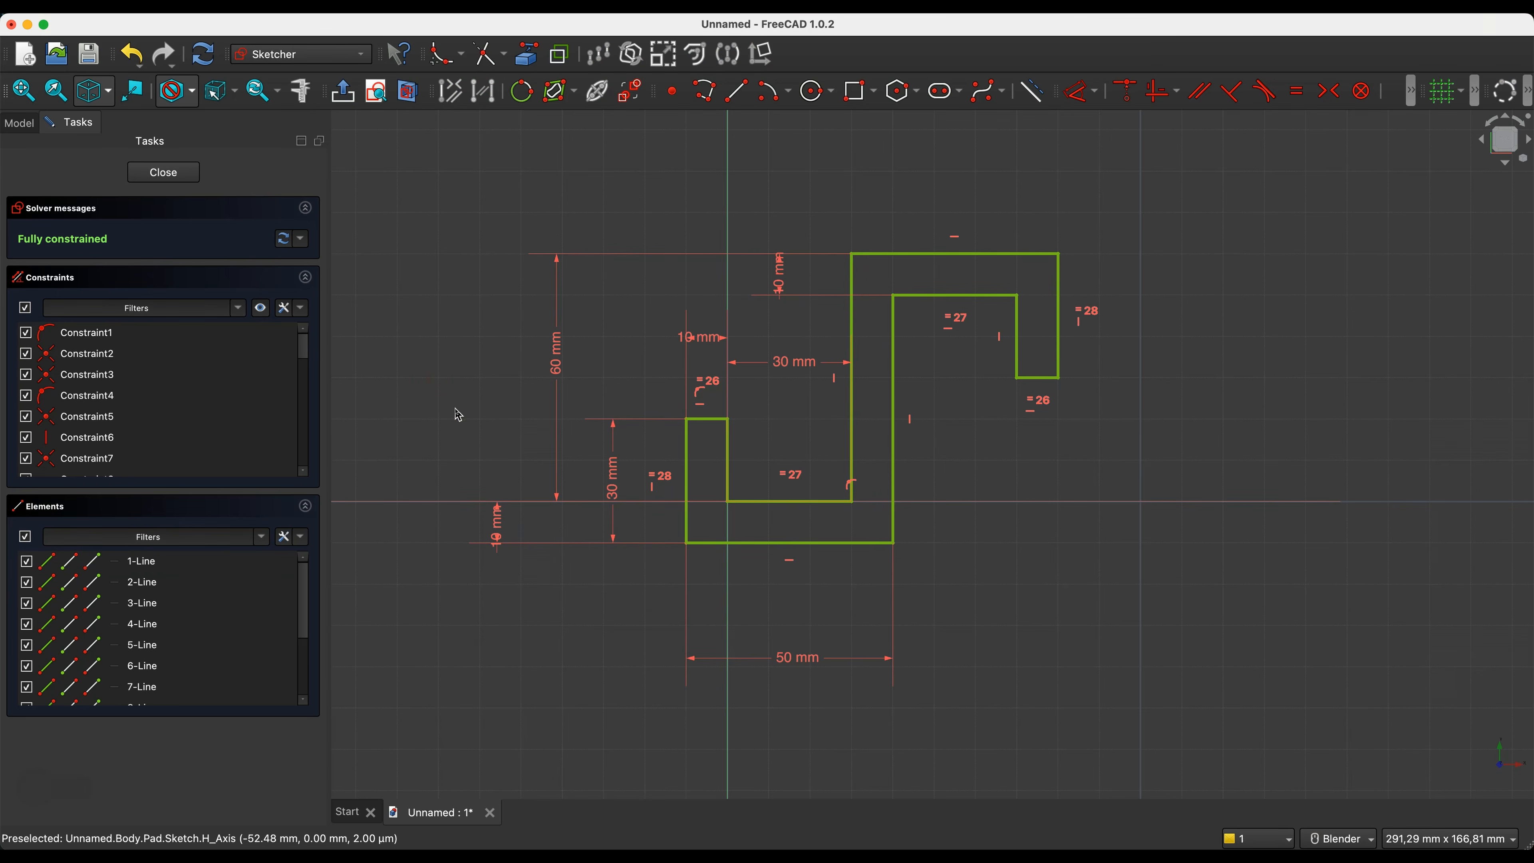
- Set the vertical dimension from the horizontal axis to the hook's top edge to 90 mm
{"action": "double_click", "coordinate": [555, 350]}
{"action": "type", "text": "9"}
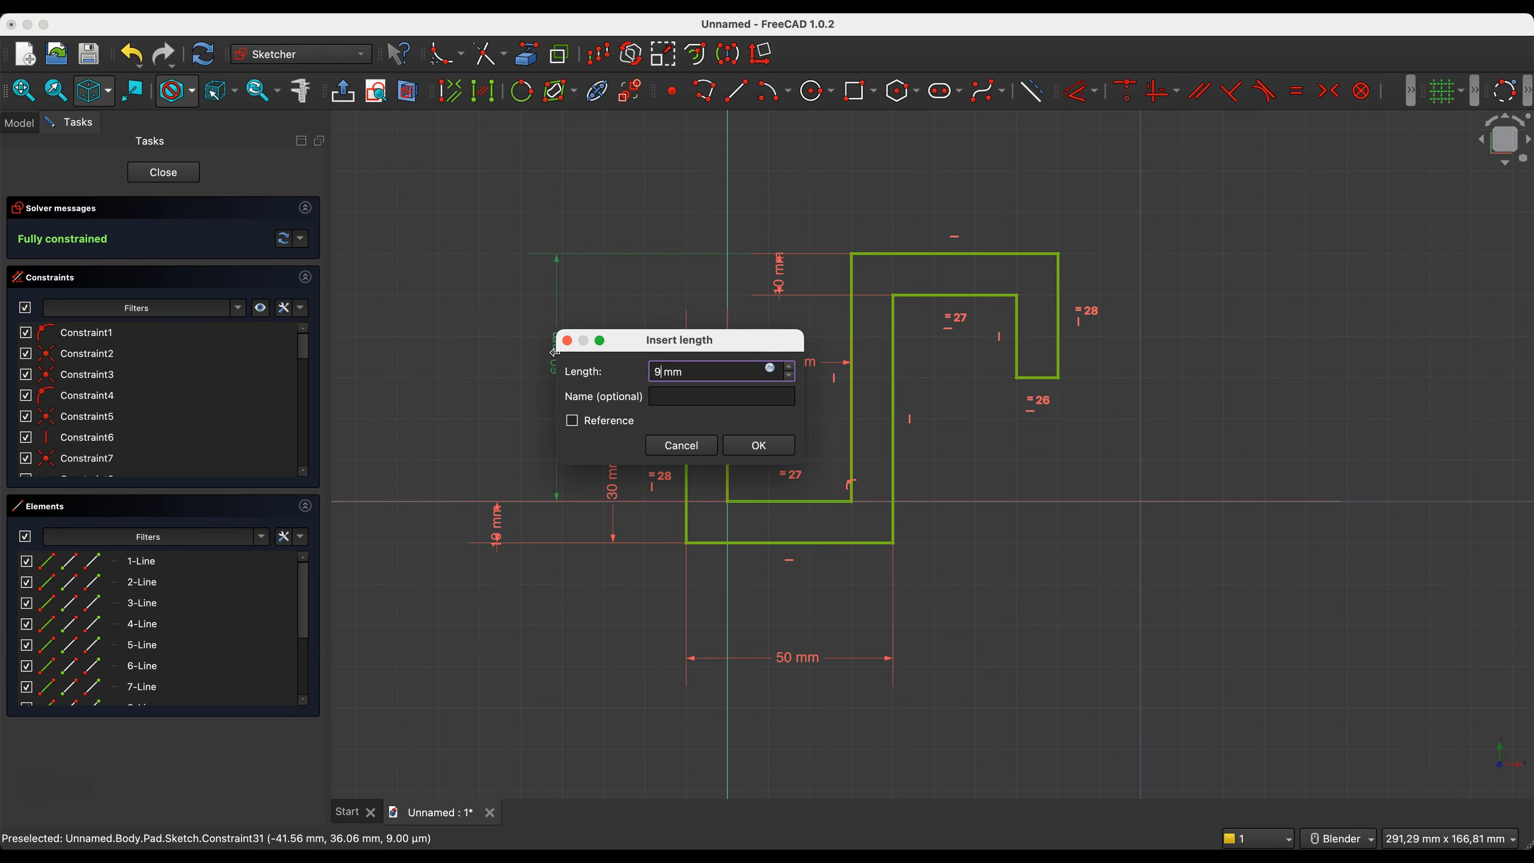
{"action": "type", "text": "0"}
{"action": "key", "text": "Return"}
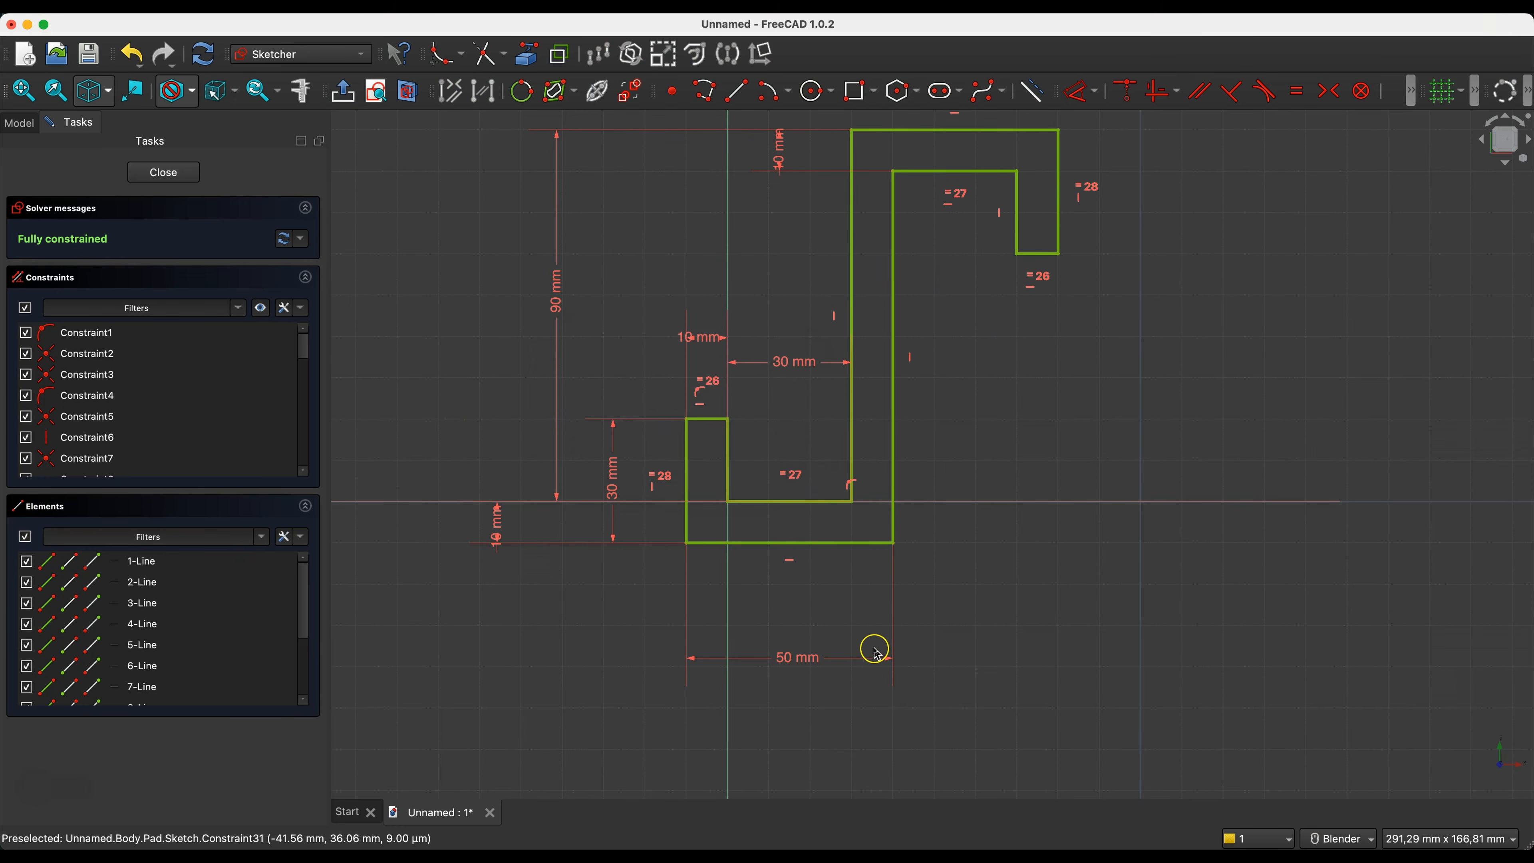
{"action": "scroll", "coordinate": [826, 598], "scroll_direction": "down", "scroll_amount": 1}
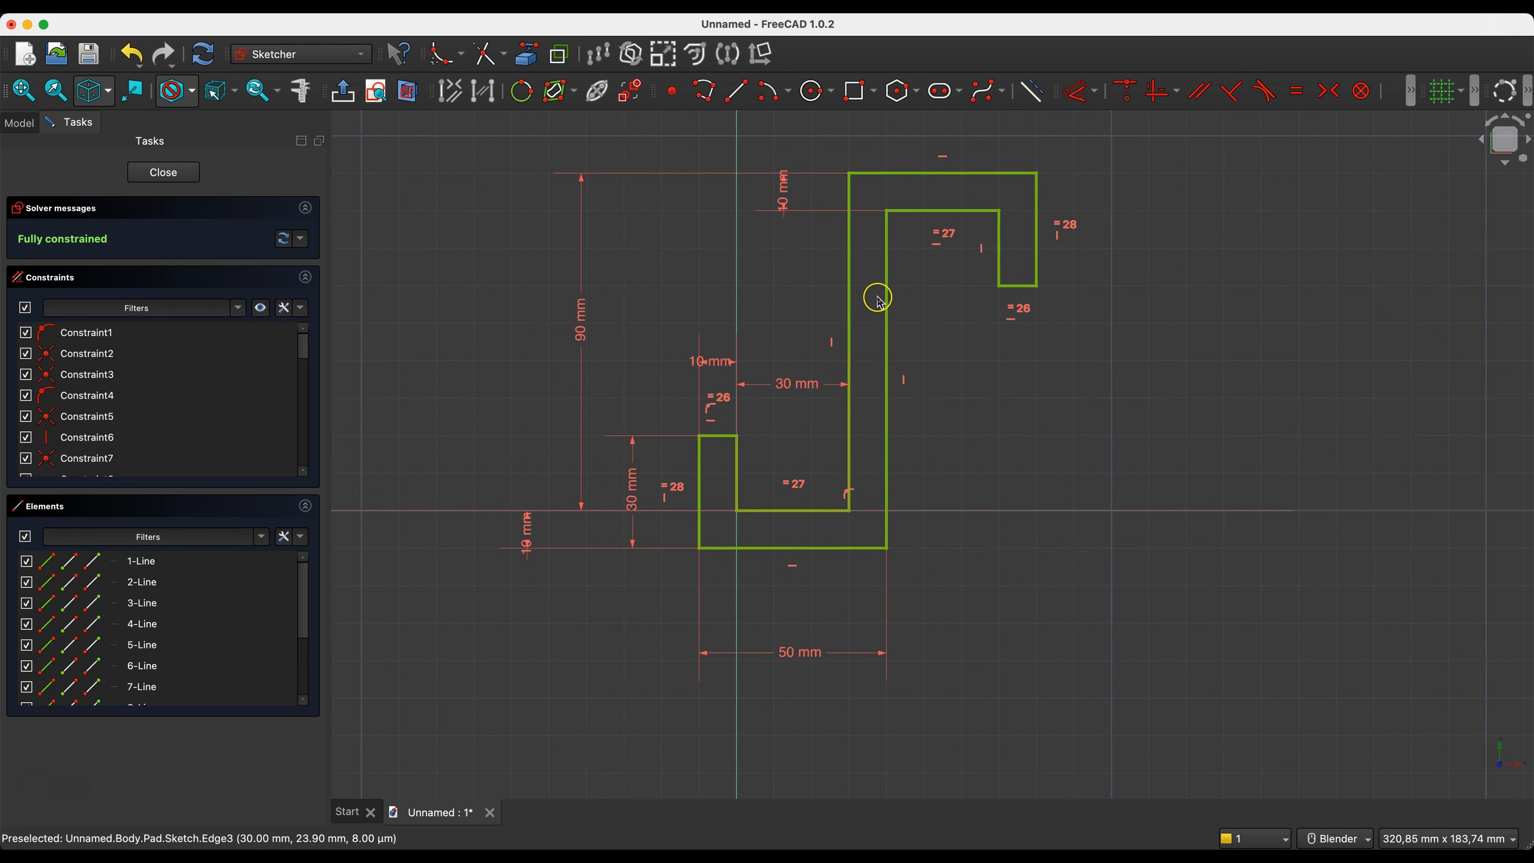
- Try a 40 mm inner width on the lower hook and return the dimension to 30 mm
{"action": "double_click", "coordinate": [791, 387]}
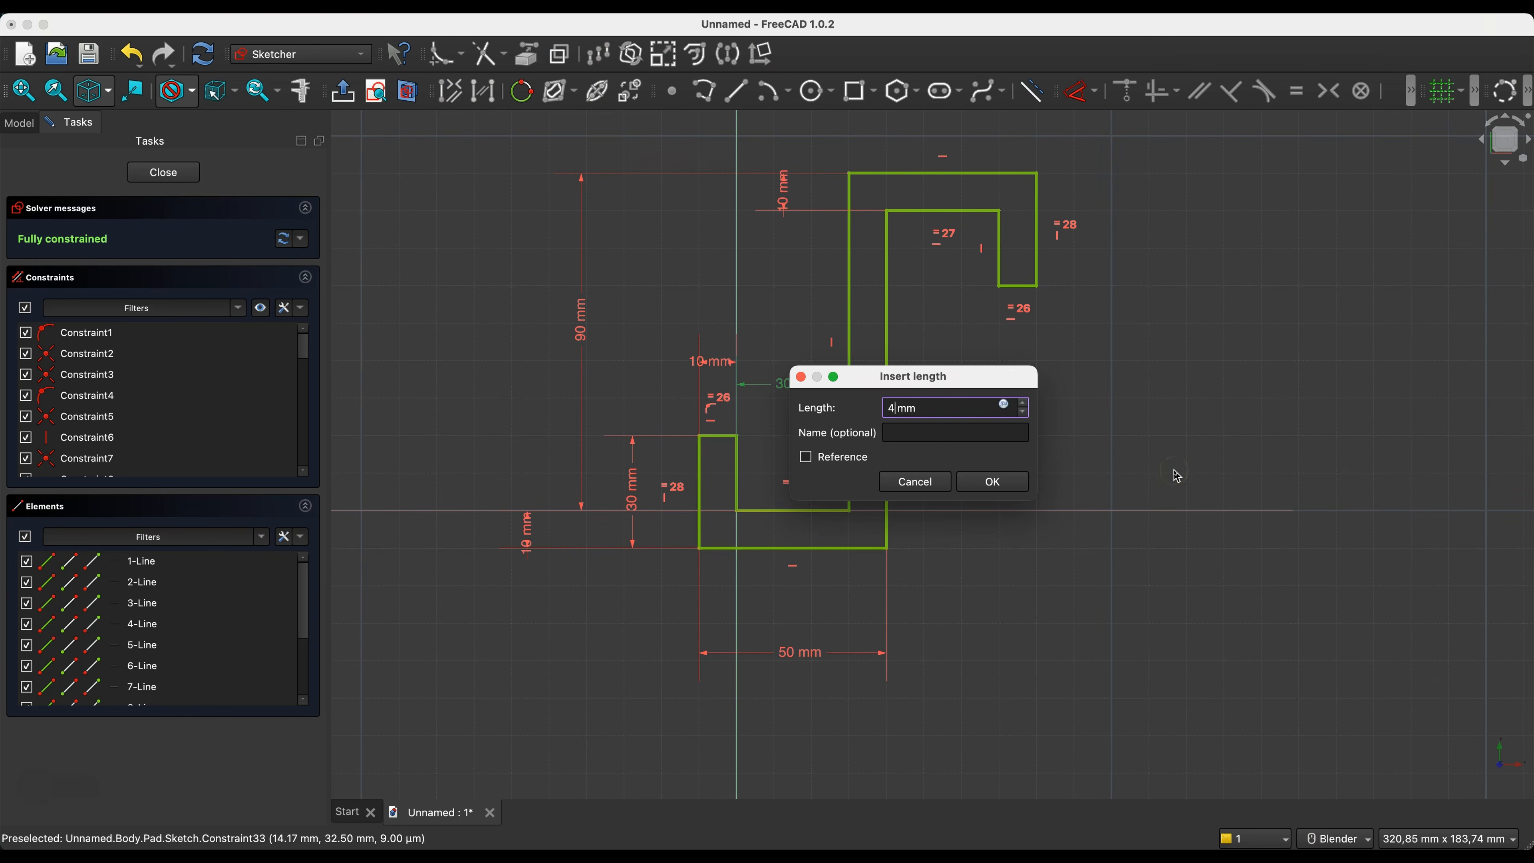
{"action": "key", "text": "Return"}
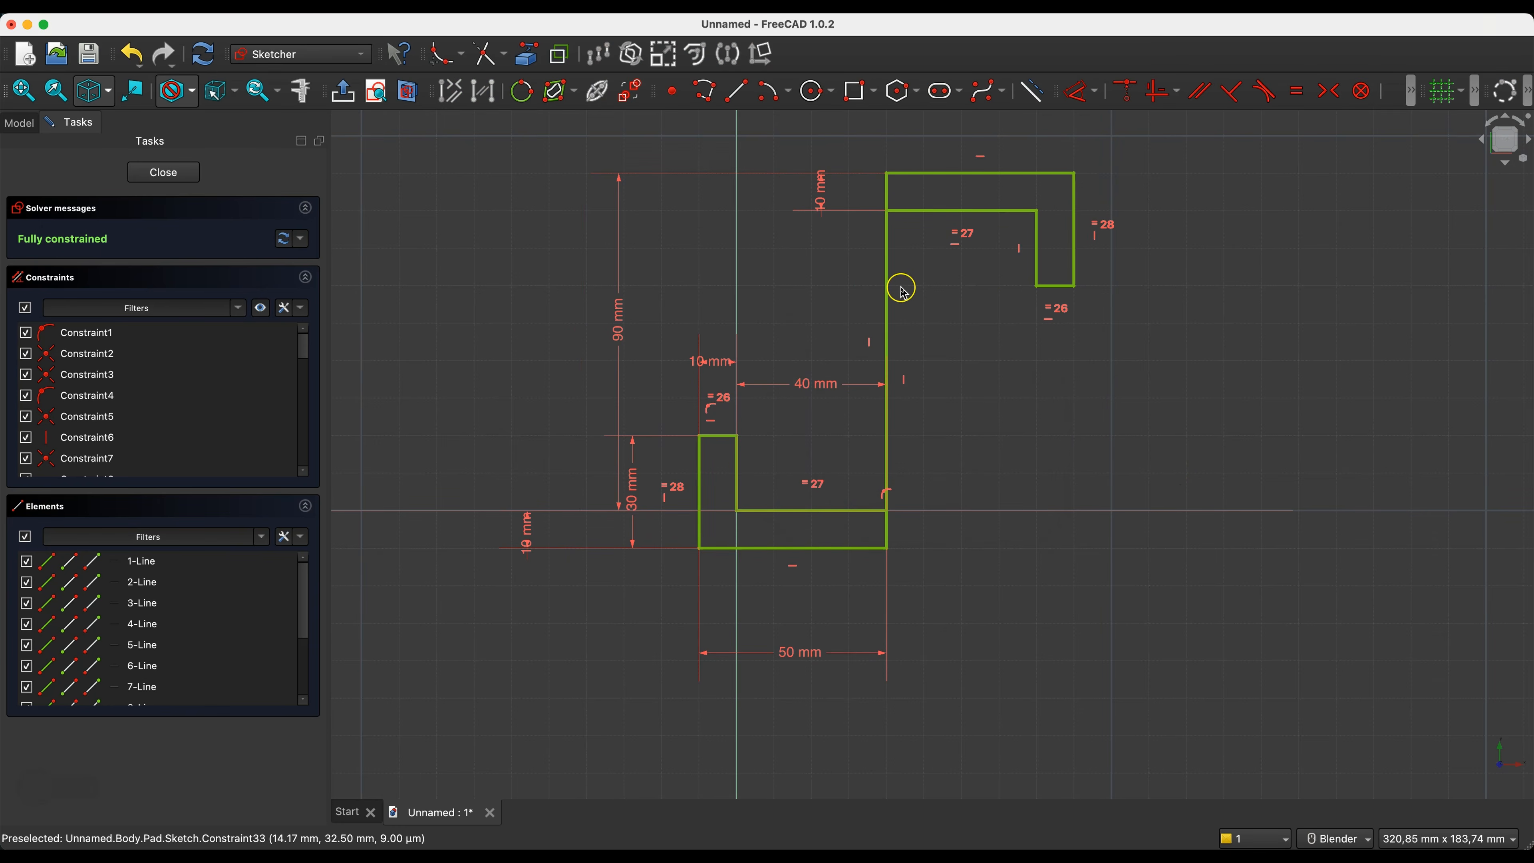
{"action": "double_click", "coordinate": [815, 386]}
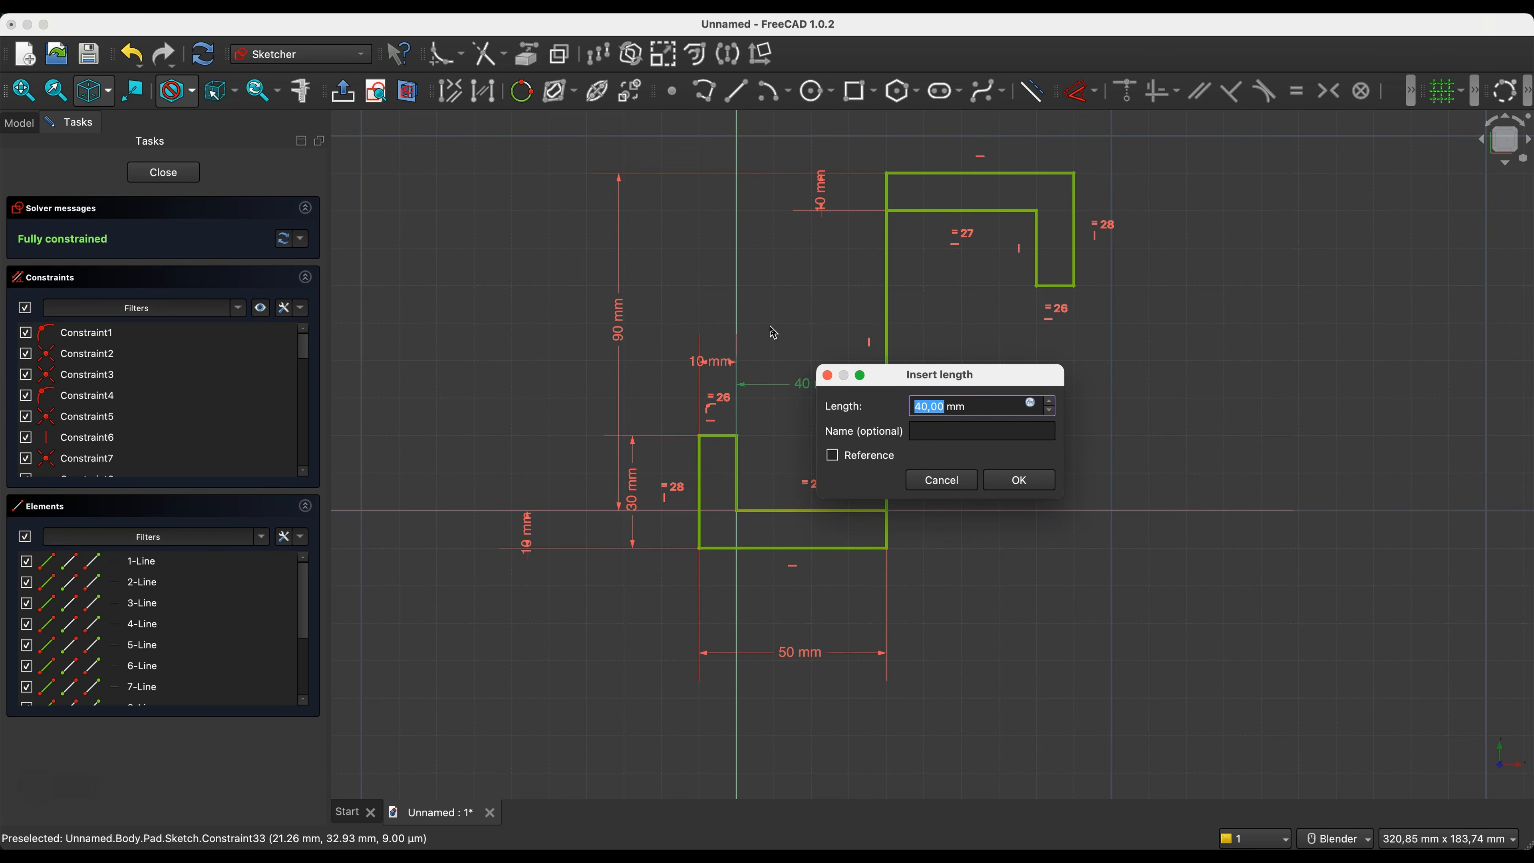
{"action": "type", "text": "30"}
{"action": "key", "text": "Return"}
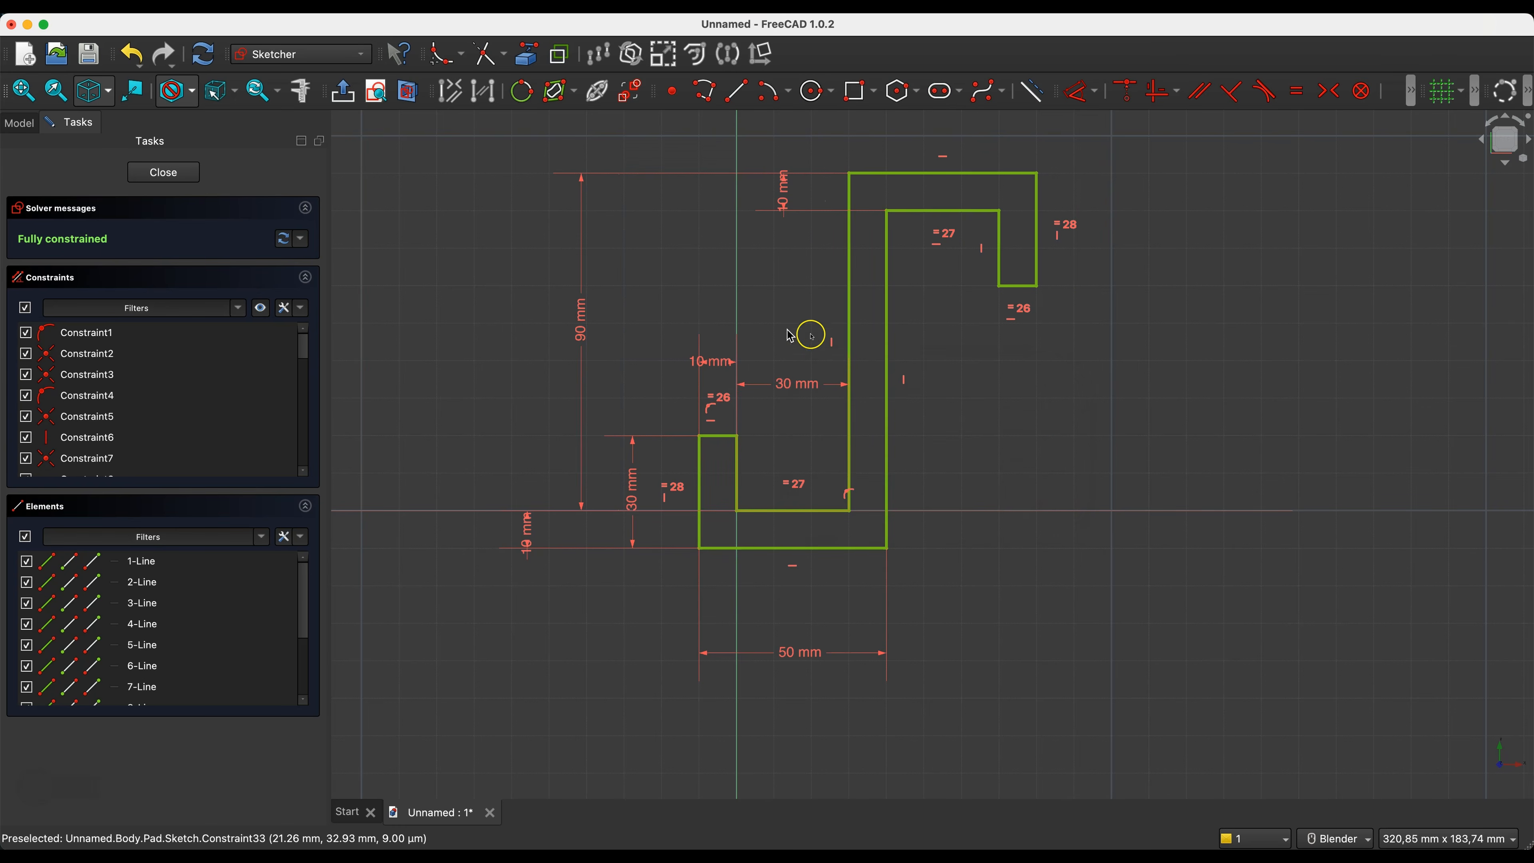
{"action": "right_click", "coordinate": [1002, 568]}
{"action": "left_click", "coordinate": [948, 377]}
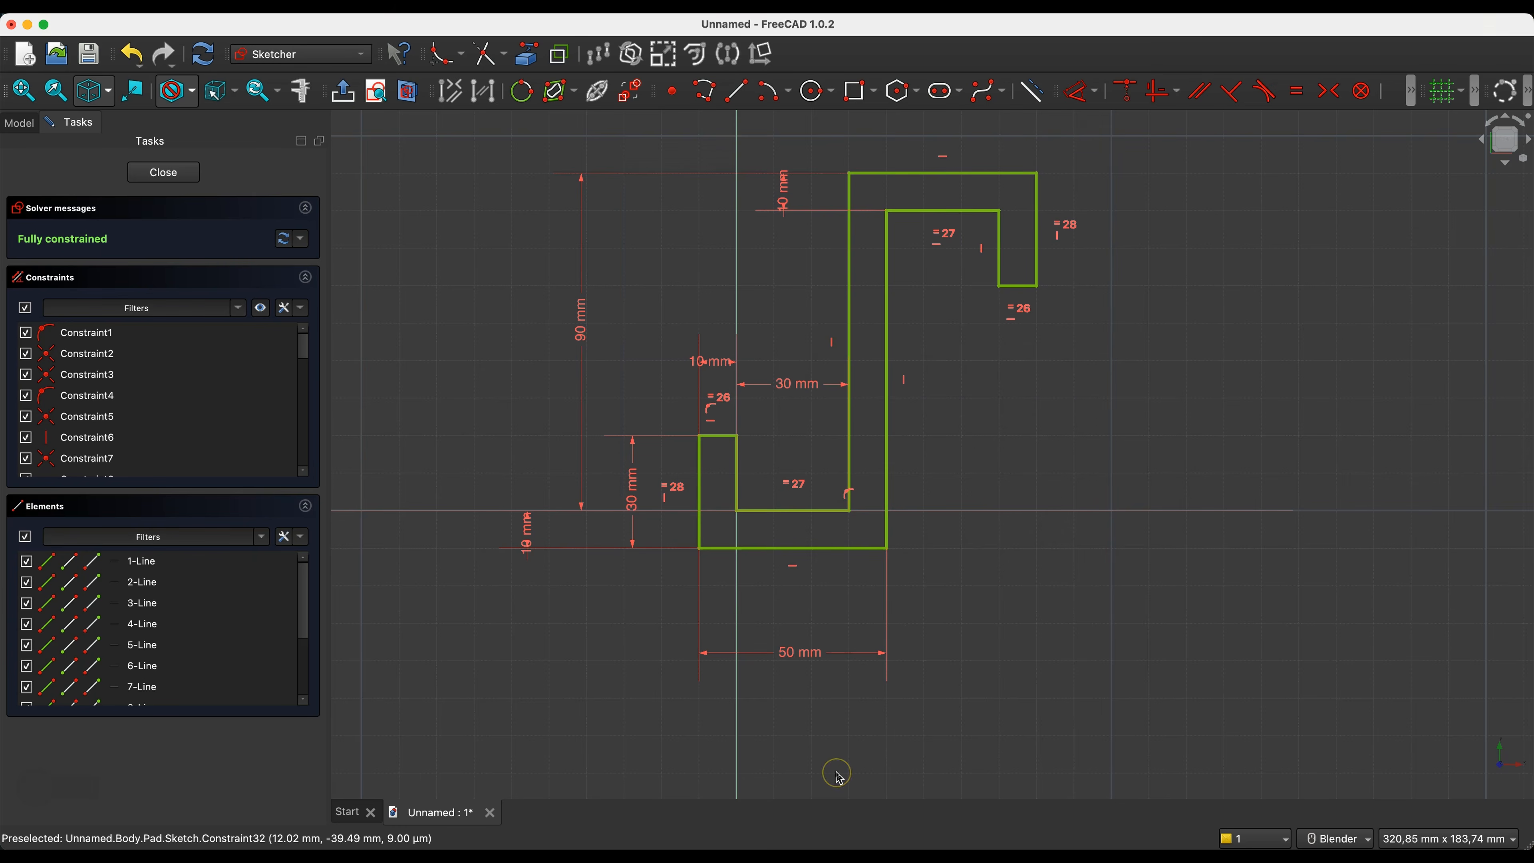
- Delete the 50 mm overall width dimension of the lower hook and dimension the central upright's thickness as 10 mm
{"action": "left_click", "coordinate": [808, 657]}
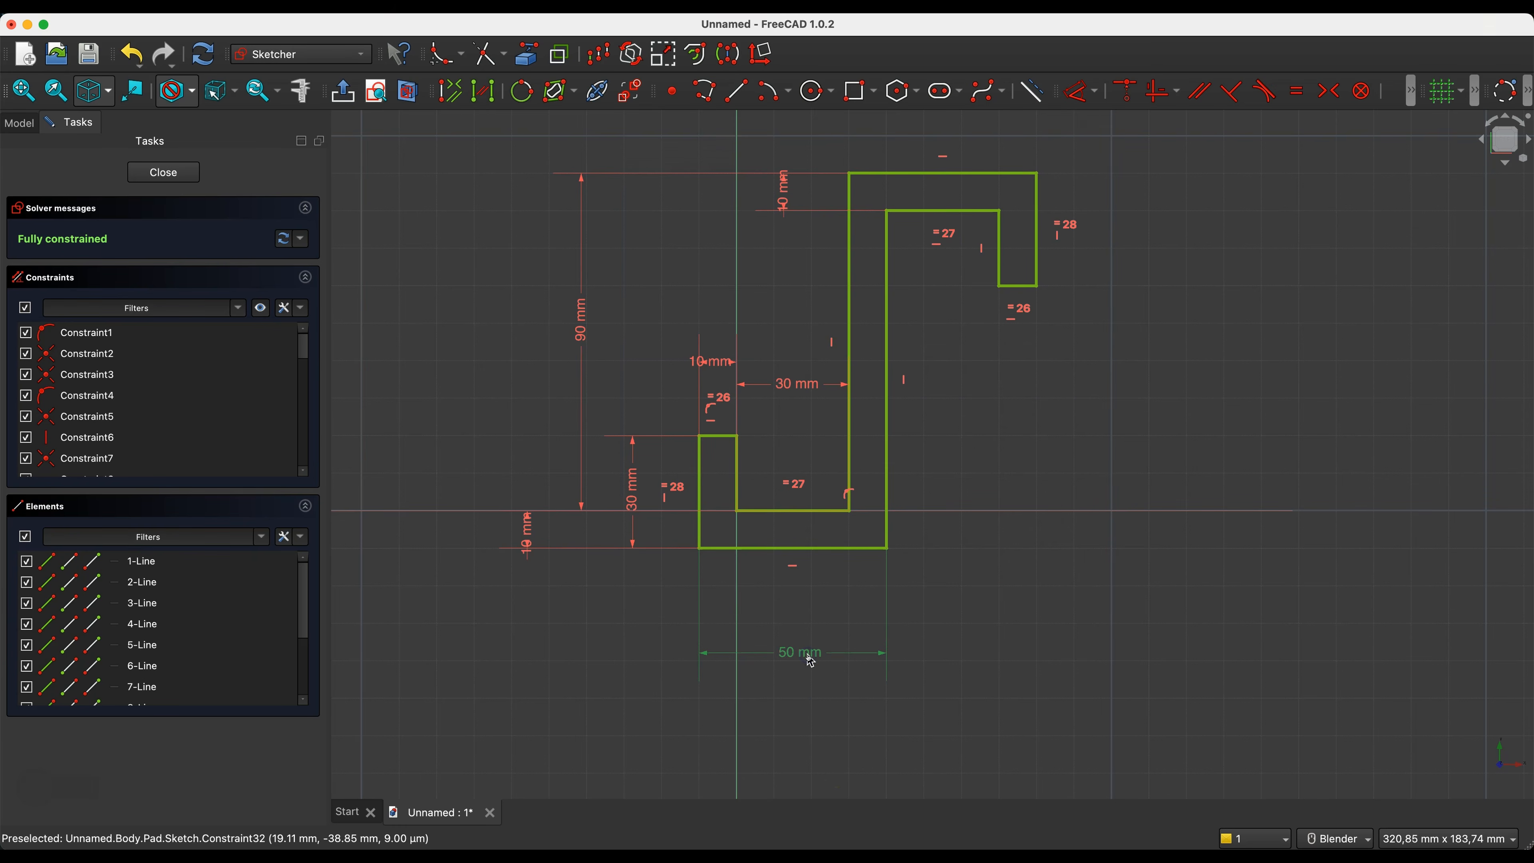
{"action": "key", "text": "Delete"}
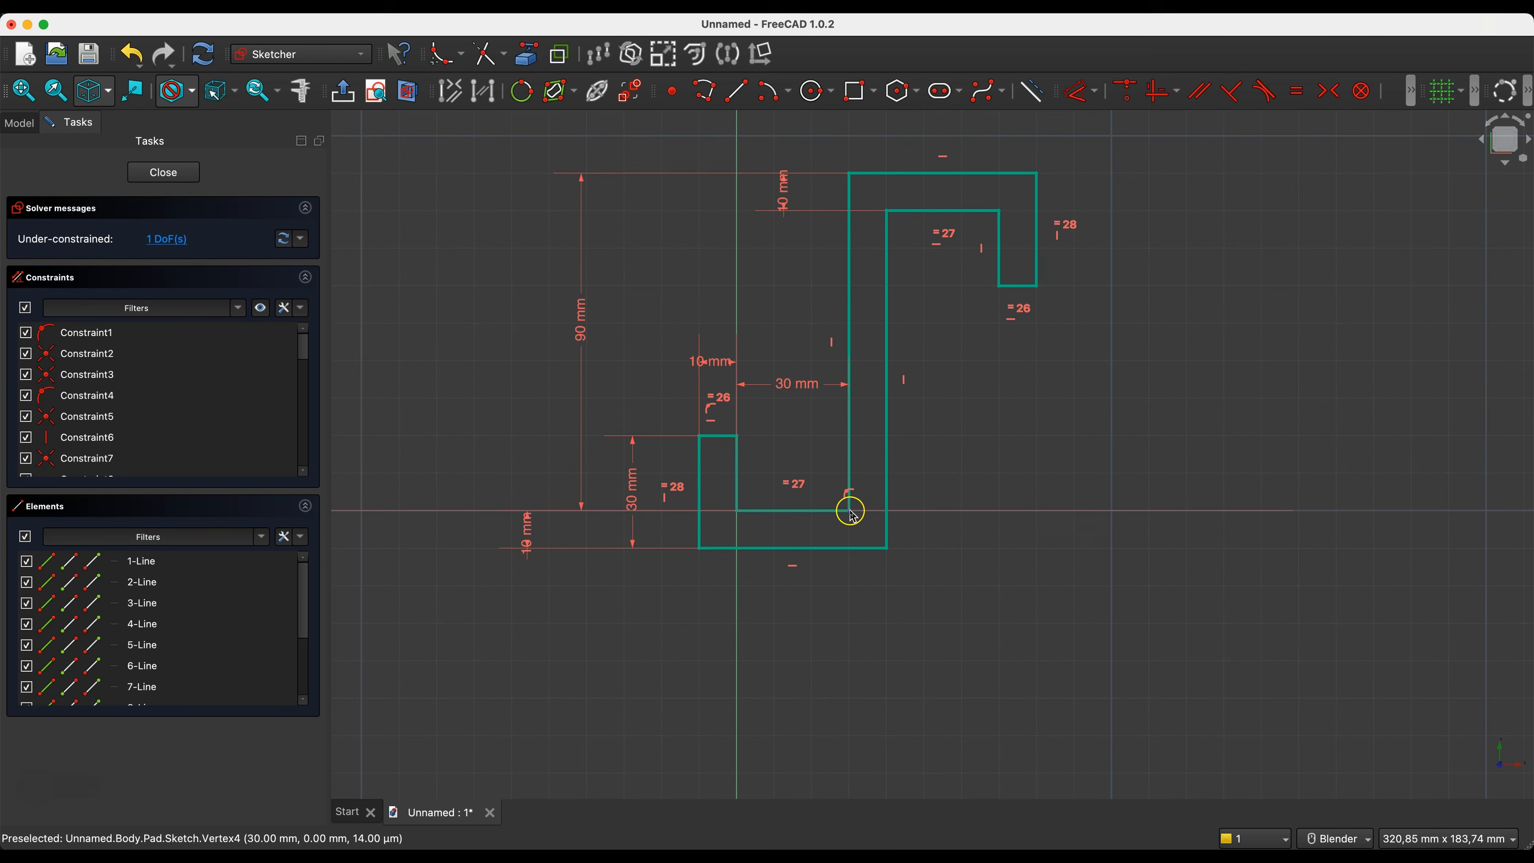
{"action": "left_click", "coordinate": [888, 549]}
{"action": "left_click", "coordinate": [867, 616]}
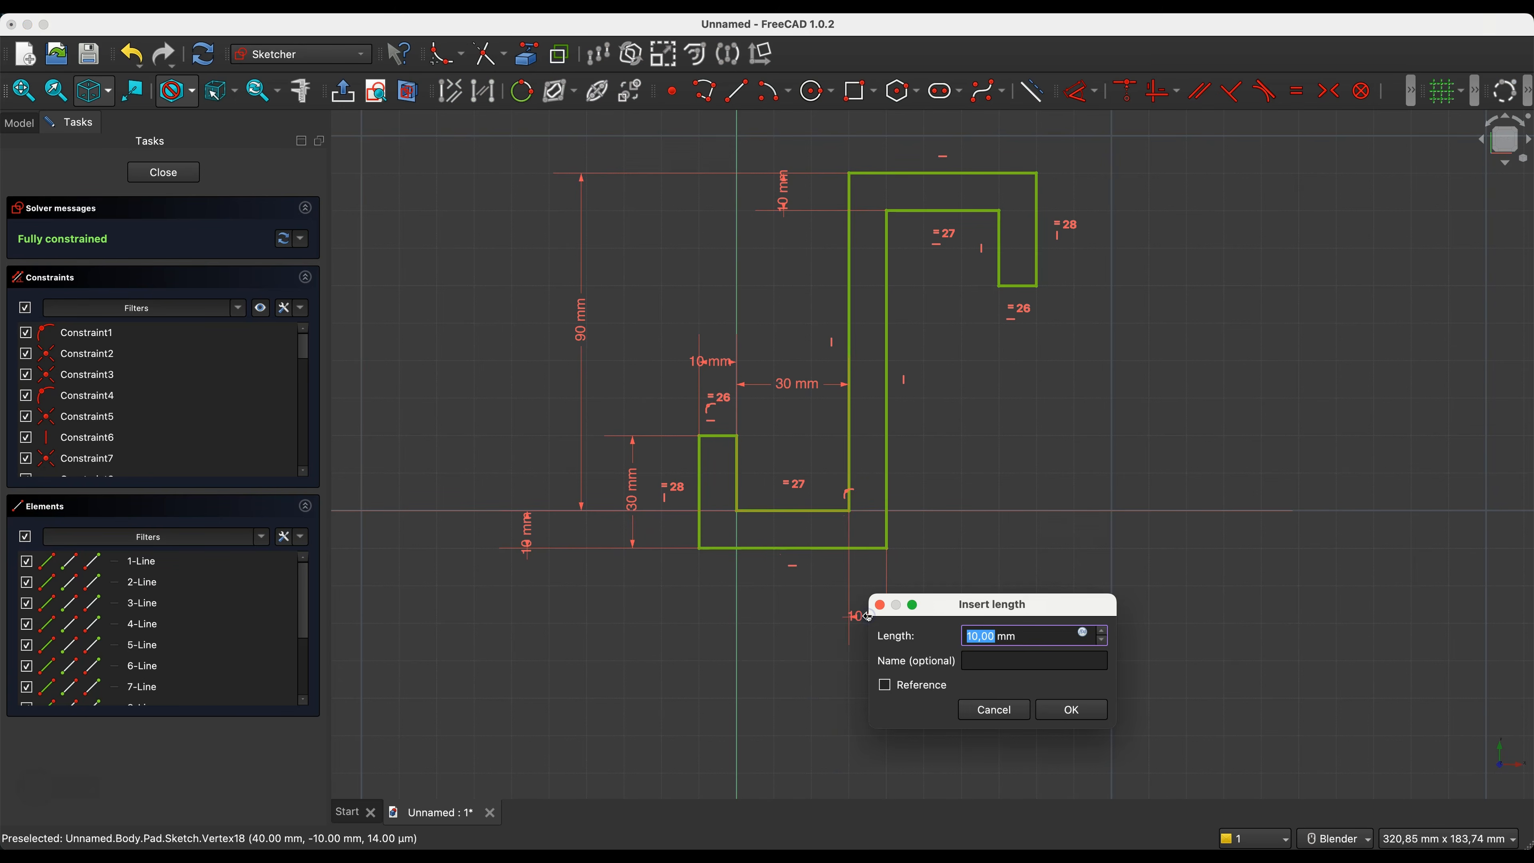
{"action": "type", "text": "10"}
{"action": "key", "text": "Return"}
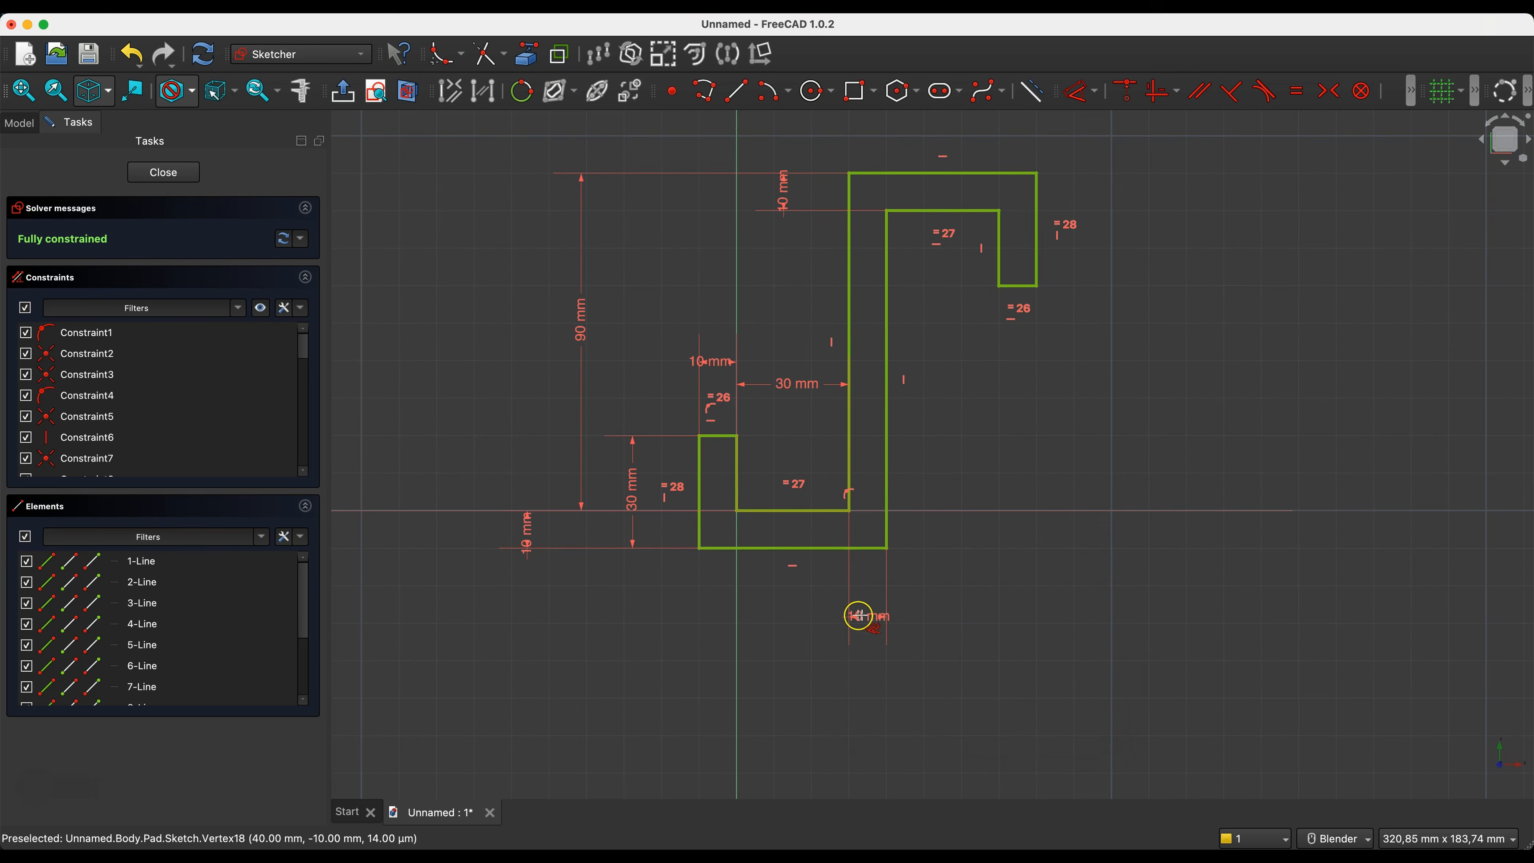
- Set the lower hook's inner width to 40 mm and close the sketch to inspect the updated solid
{"action": "double_click", "coordinate": [802, 388]}
{"action": "type", "text": "40"}
{"action": "key", "text": "Return"}
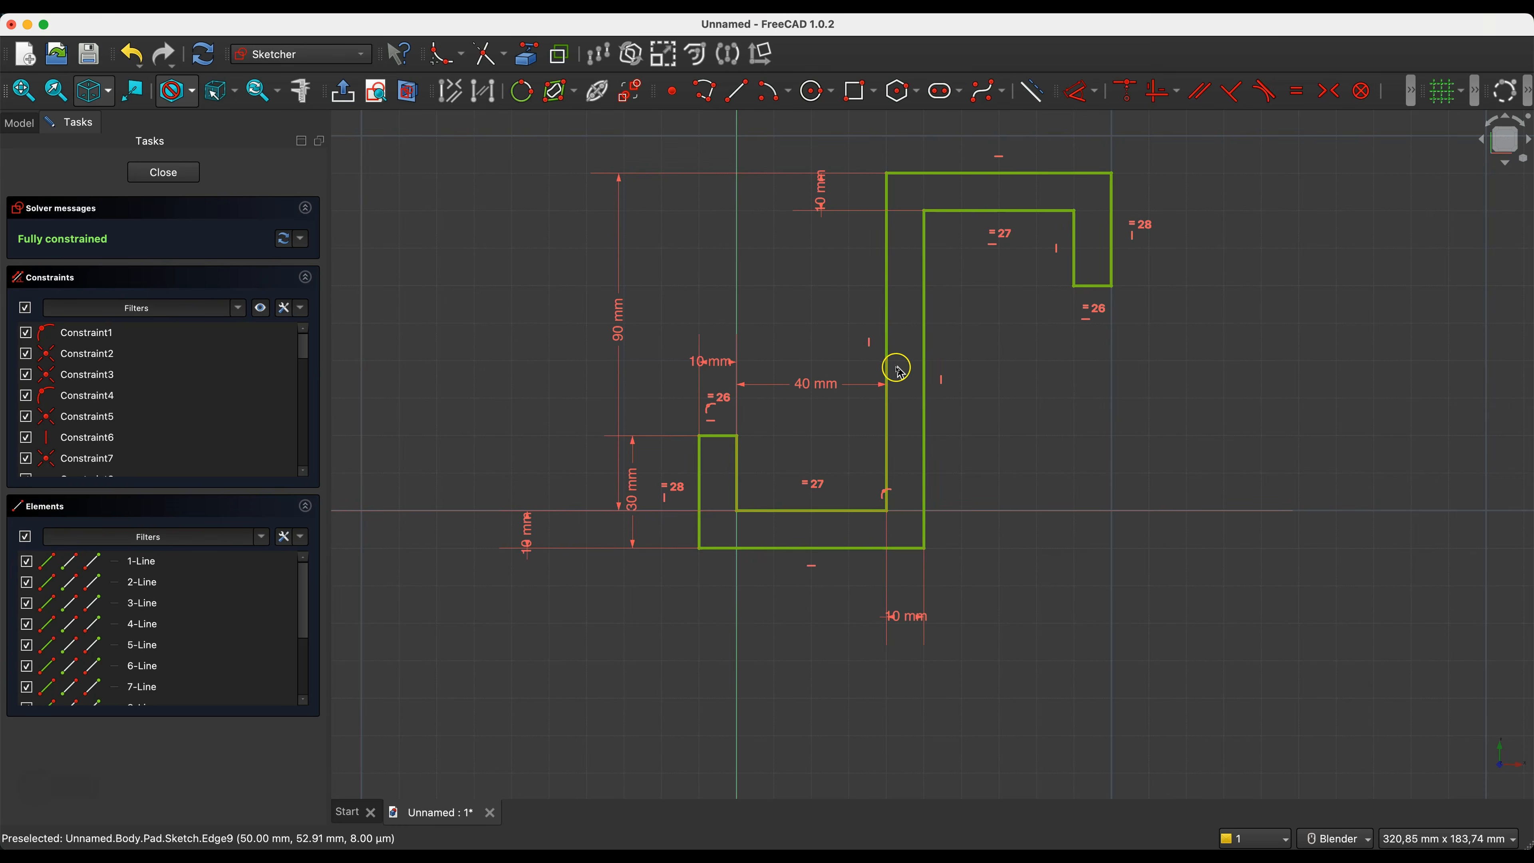
{"action": "left_click", "coordinate": [163, 172]}
{"action": "middle_click_drag", "start_coordinate": [794, 350], "coordinate": [787, 352]}
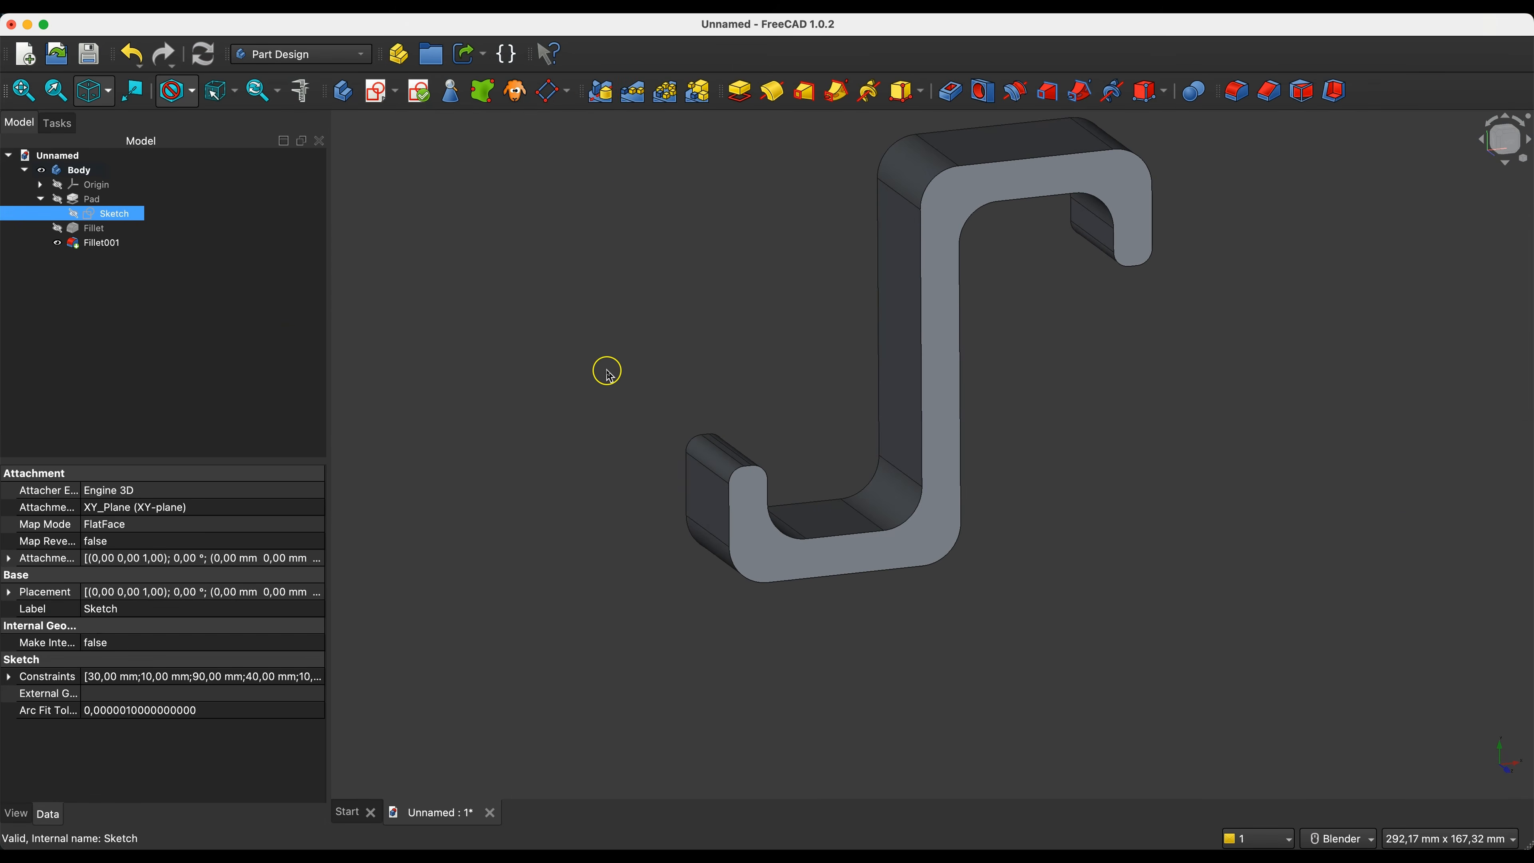
- Reopen the pad's sketch and delete the equality constraint between the two outer vertical end lines, Constraint28
{"action": "double_click", "coordinate": [113, 215]}
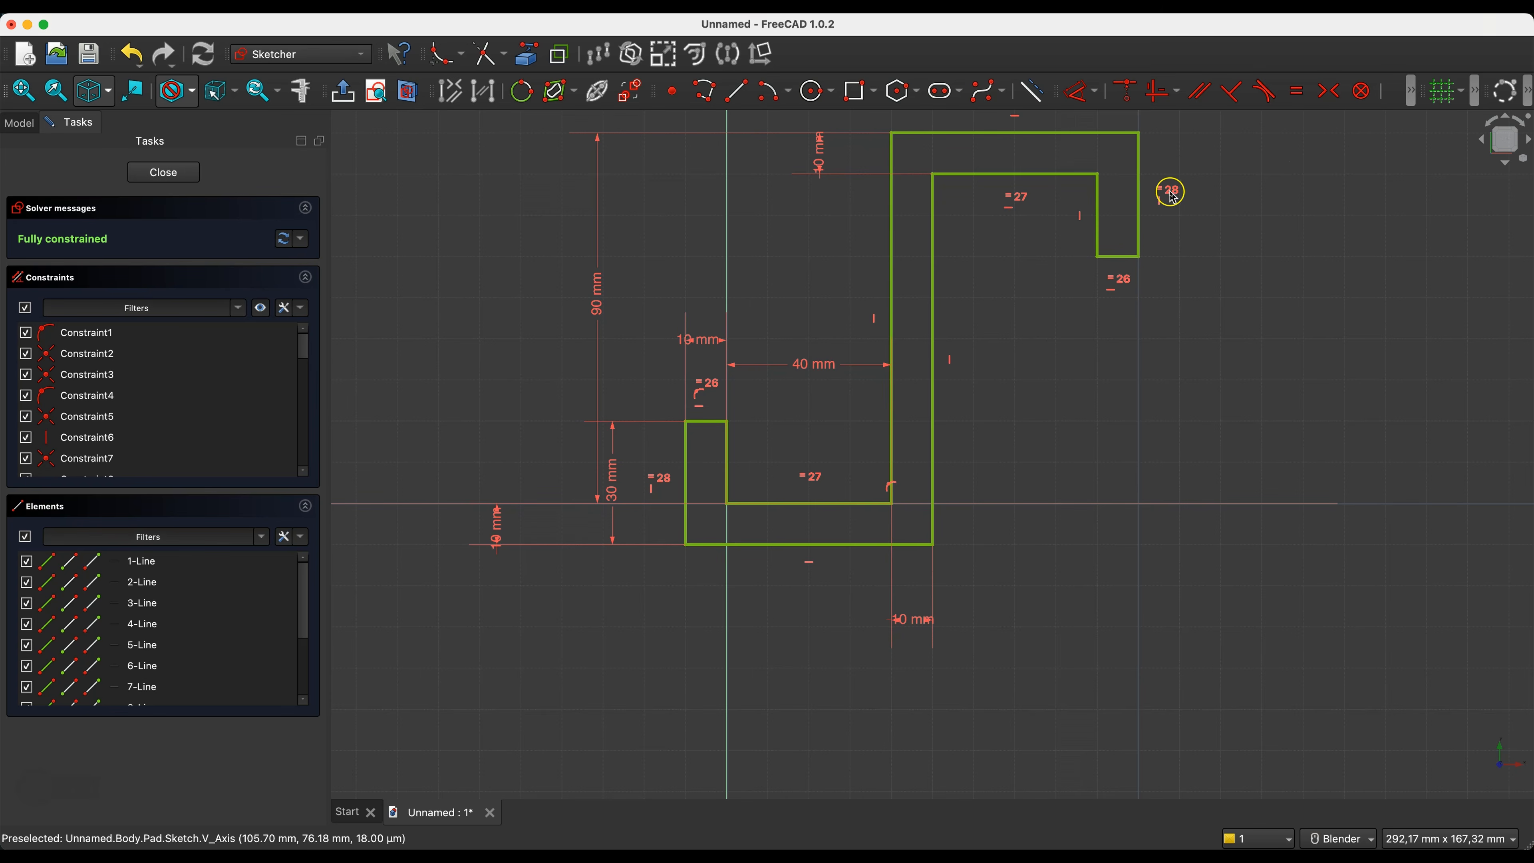
{"action": "left_click_drag", "start_coordinate": [300, 342], "coordinate": [302, 458]}
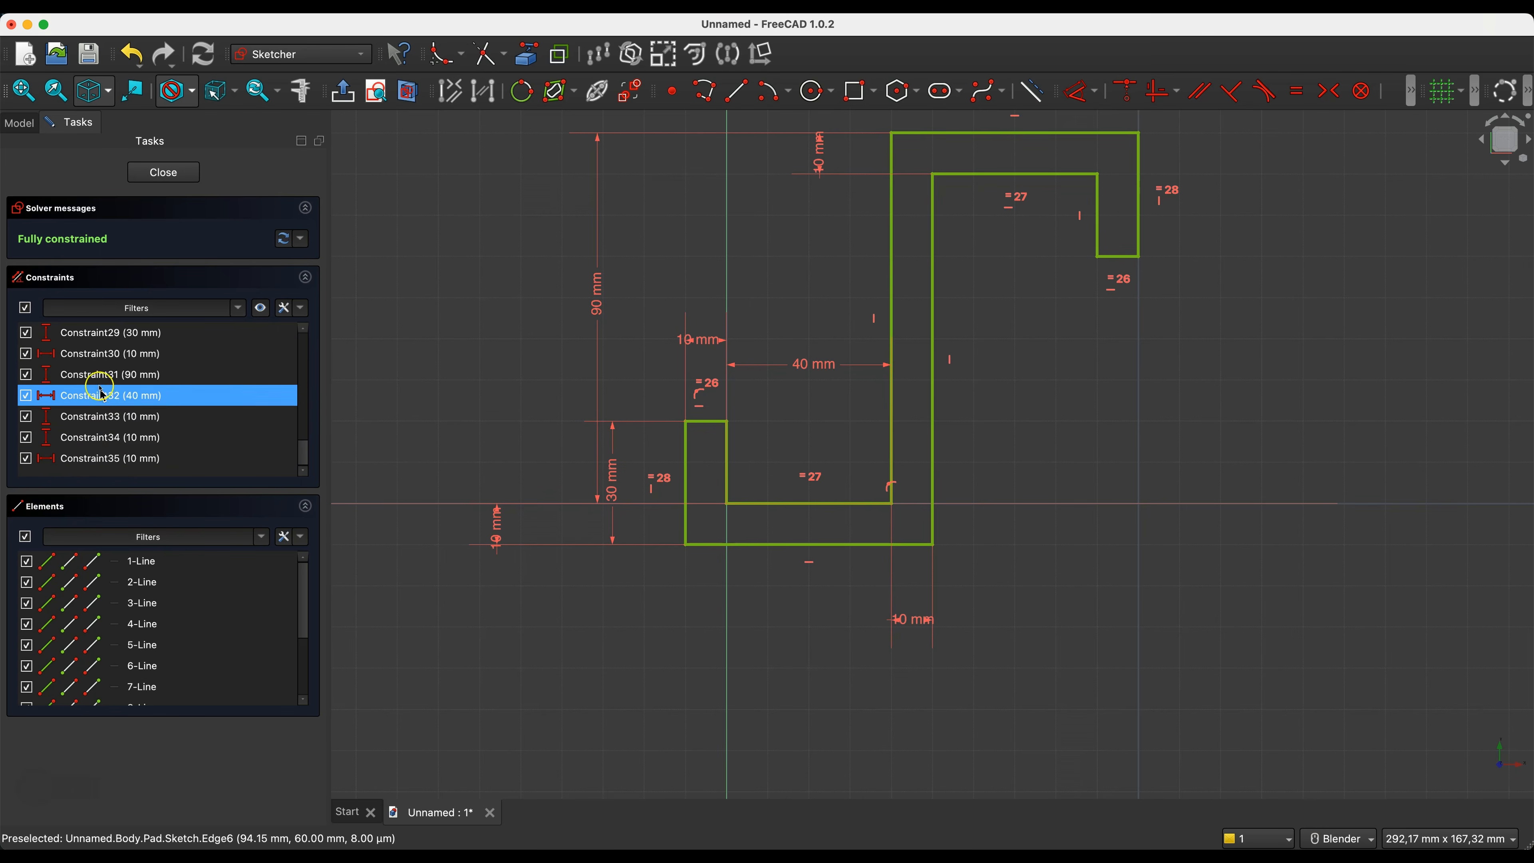
{"action": "left_click", "coordinate": [303, 329]}
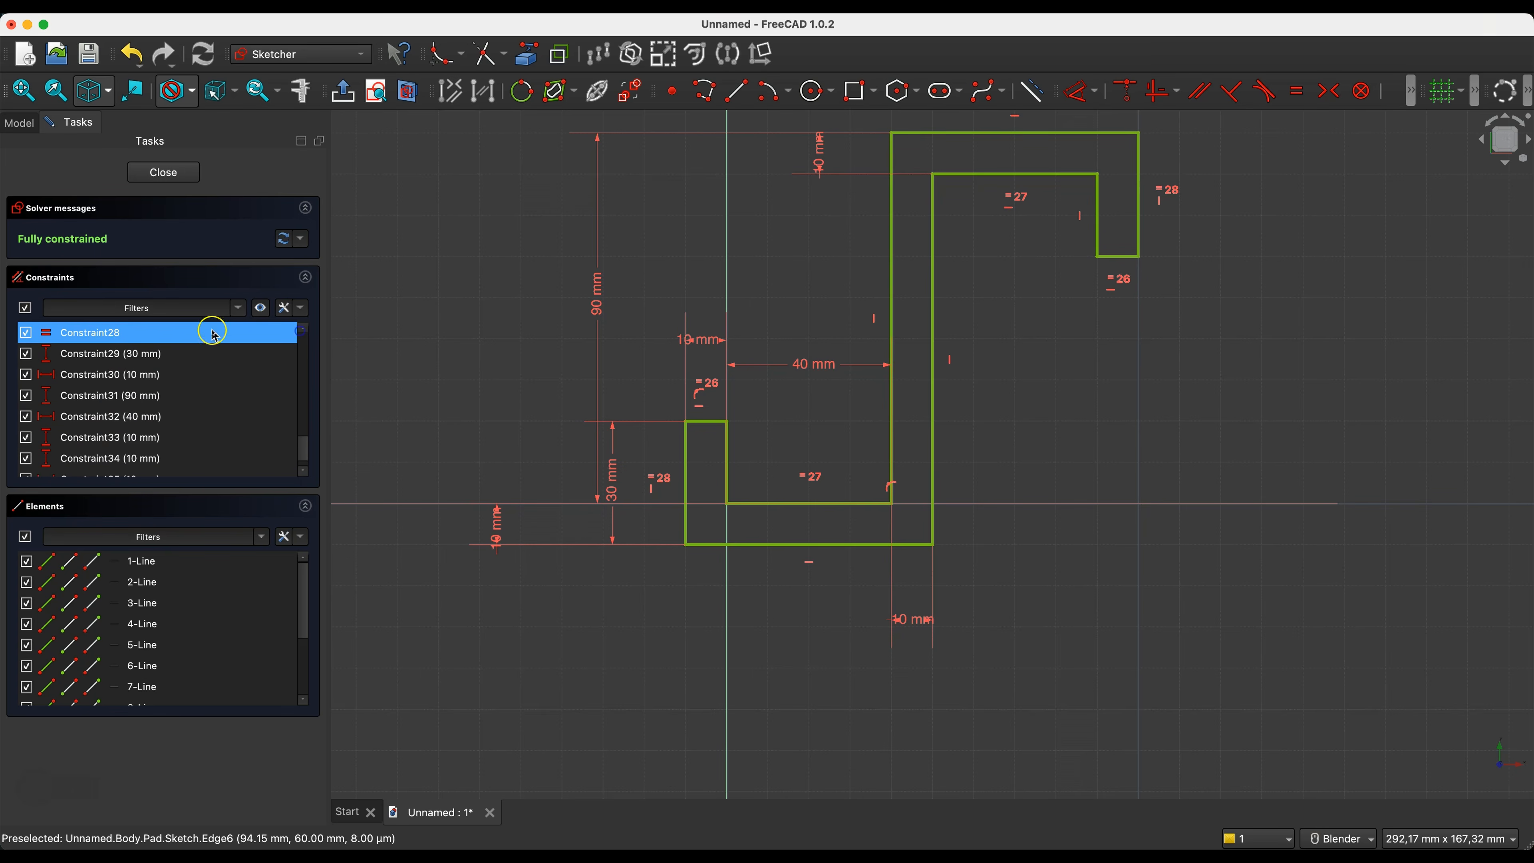
{"action": "right_click", "coordinate": [88, 339]}
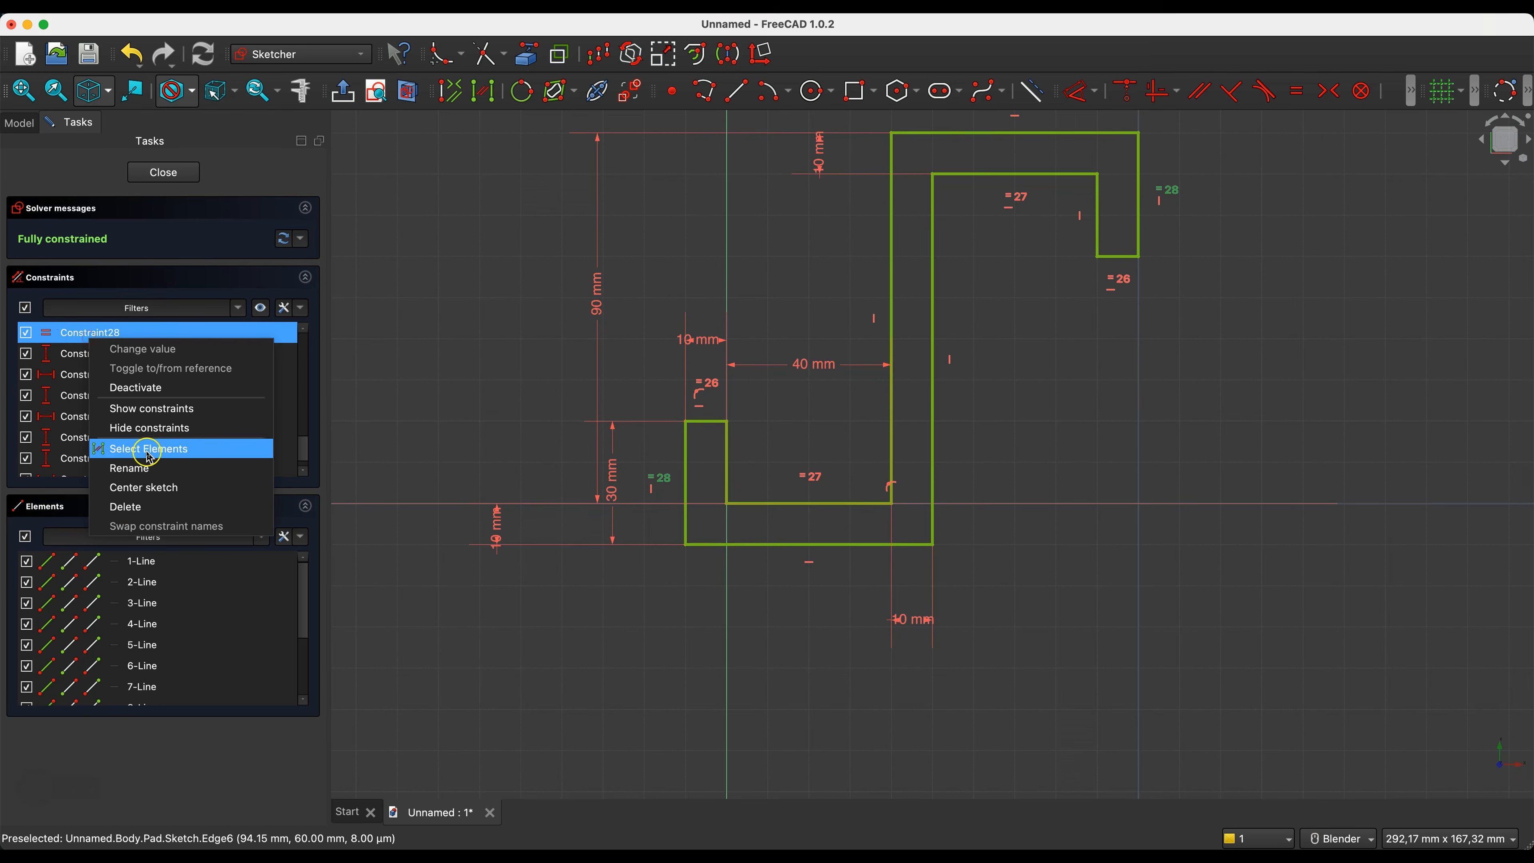
{"action": "left_click", "coordinate": [138, 505]}
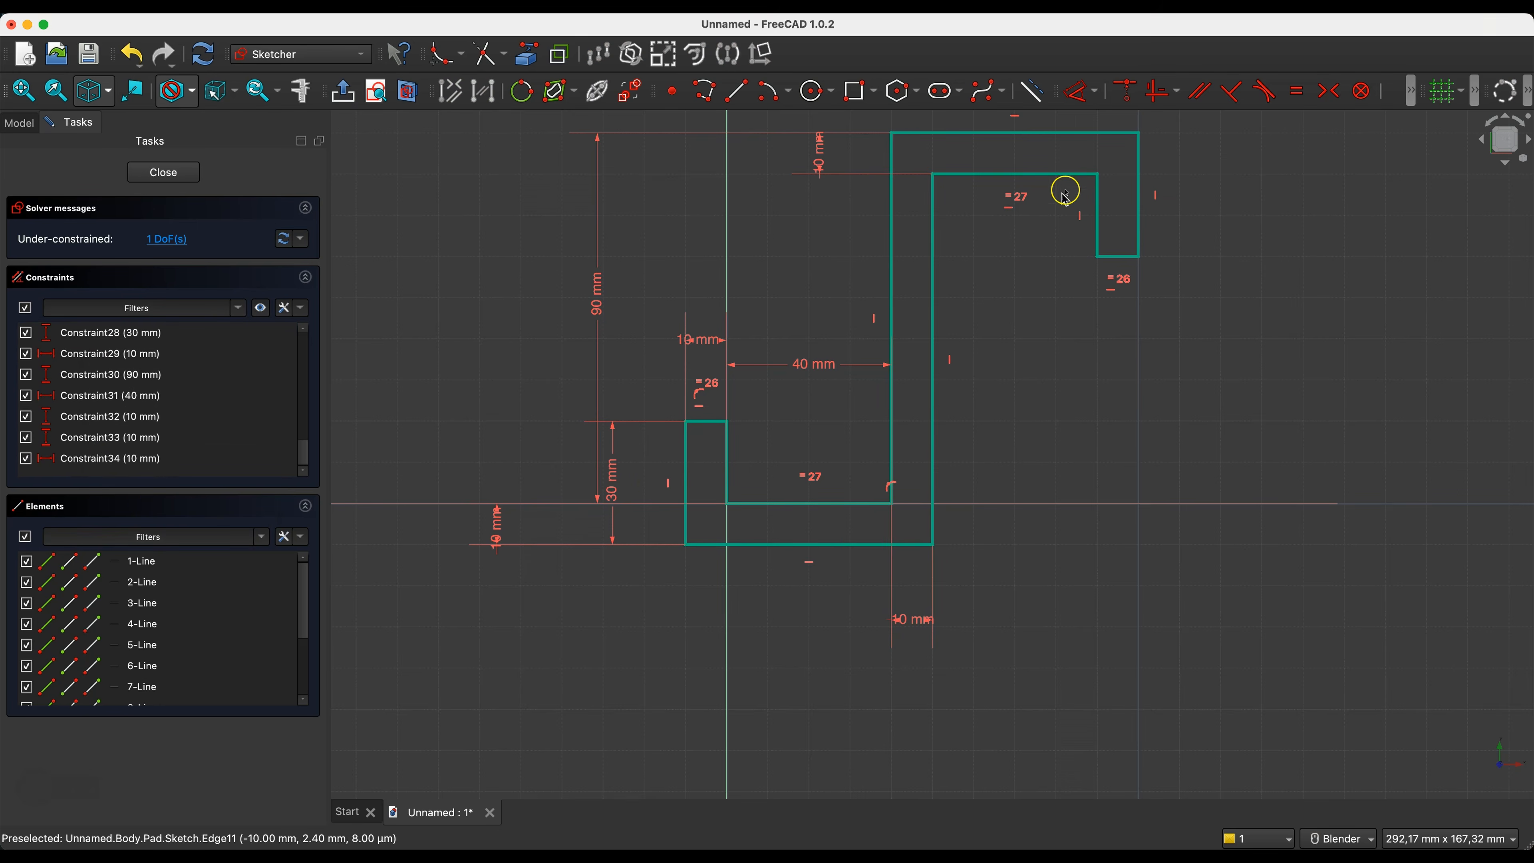
- Dimension the upper hook's outer vertical line as 50 mm and close the sketch
{"action": "left_click", "coordinate": [1135, 191]}
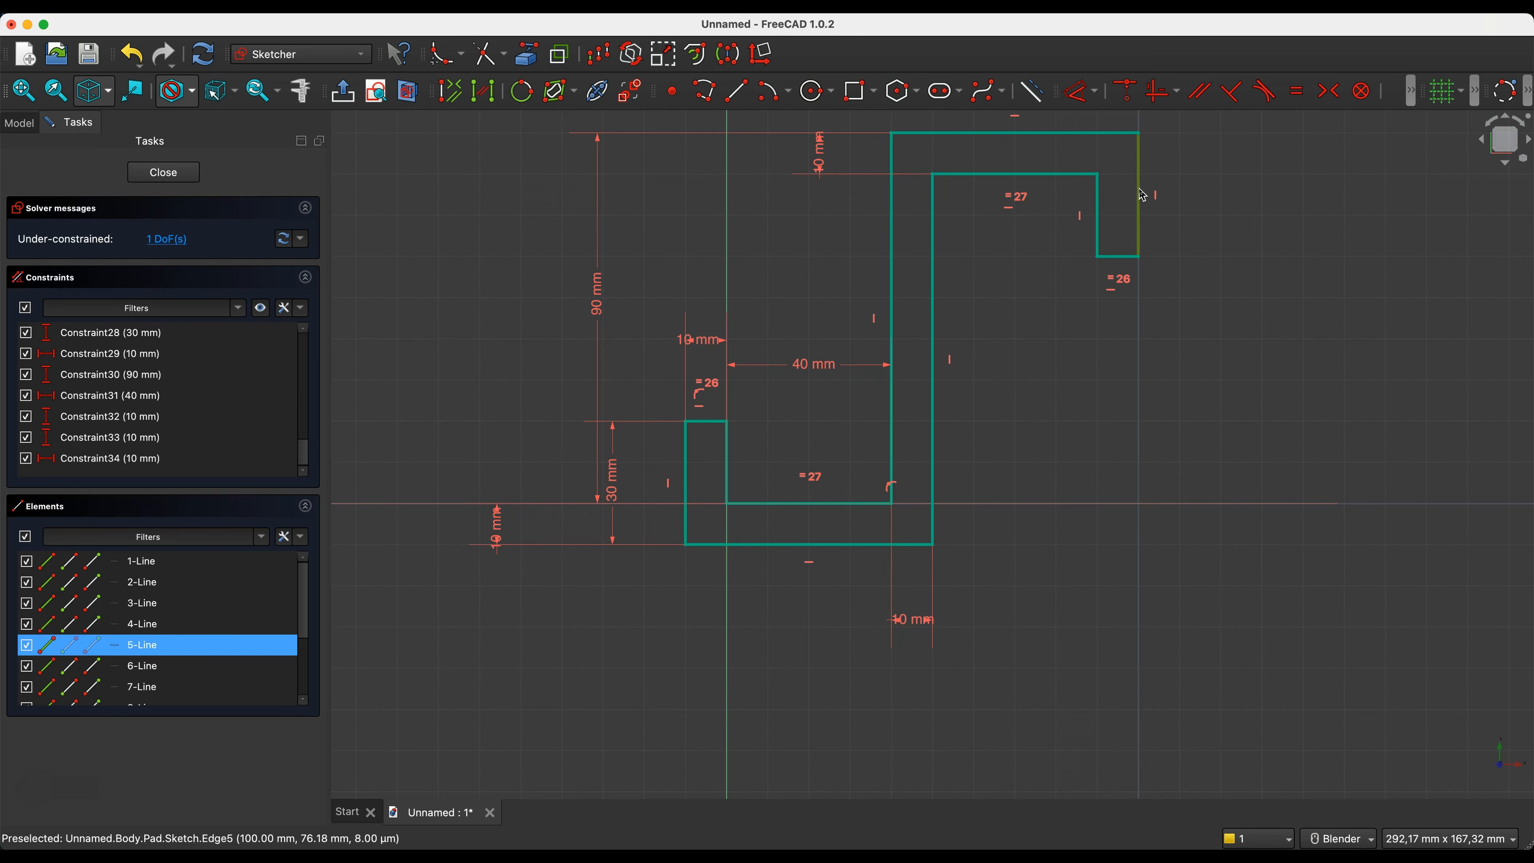
{"action": "key", "text": "d"}
{"action": "left_click", "coordinate": [1192, 181]}
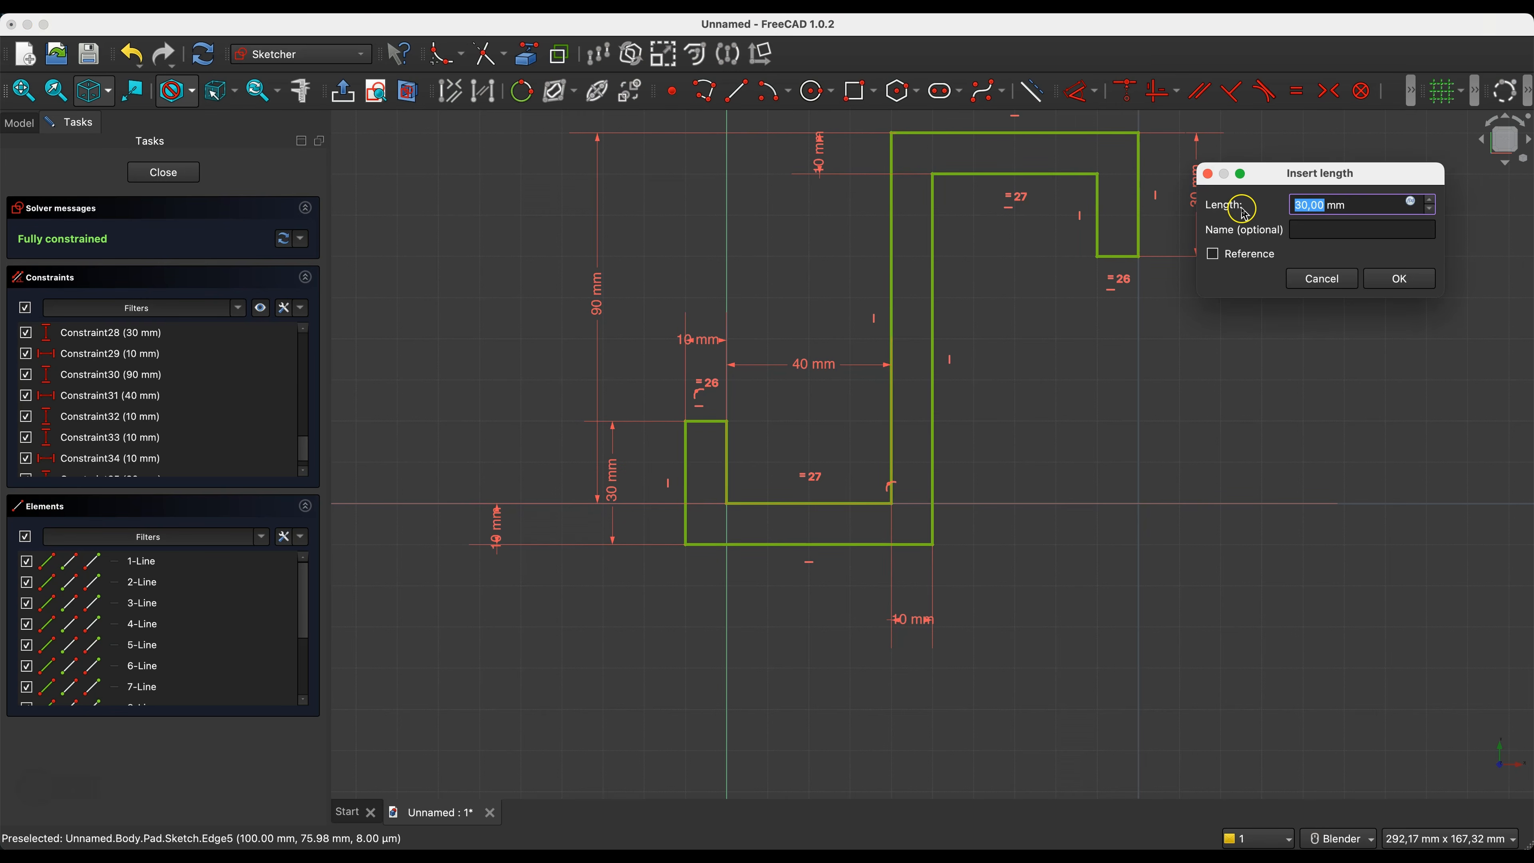
{"action": "key", "text": "Return"}
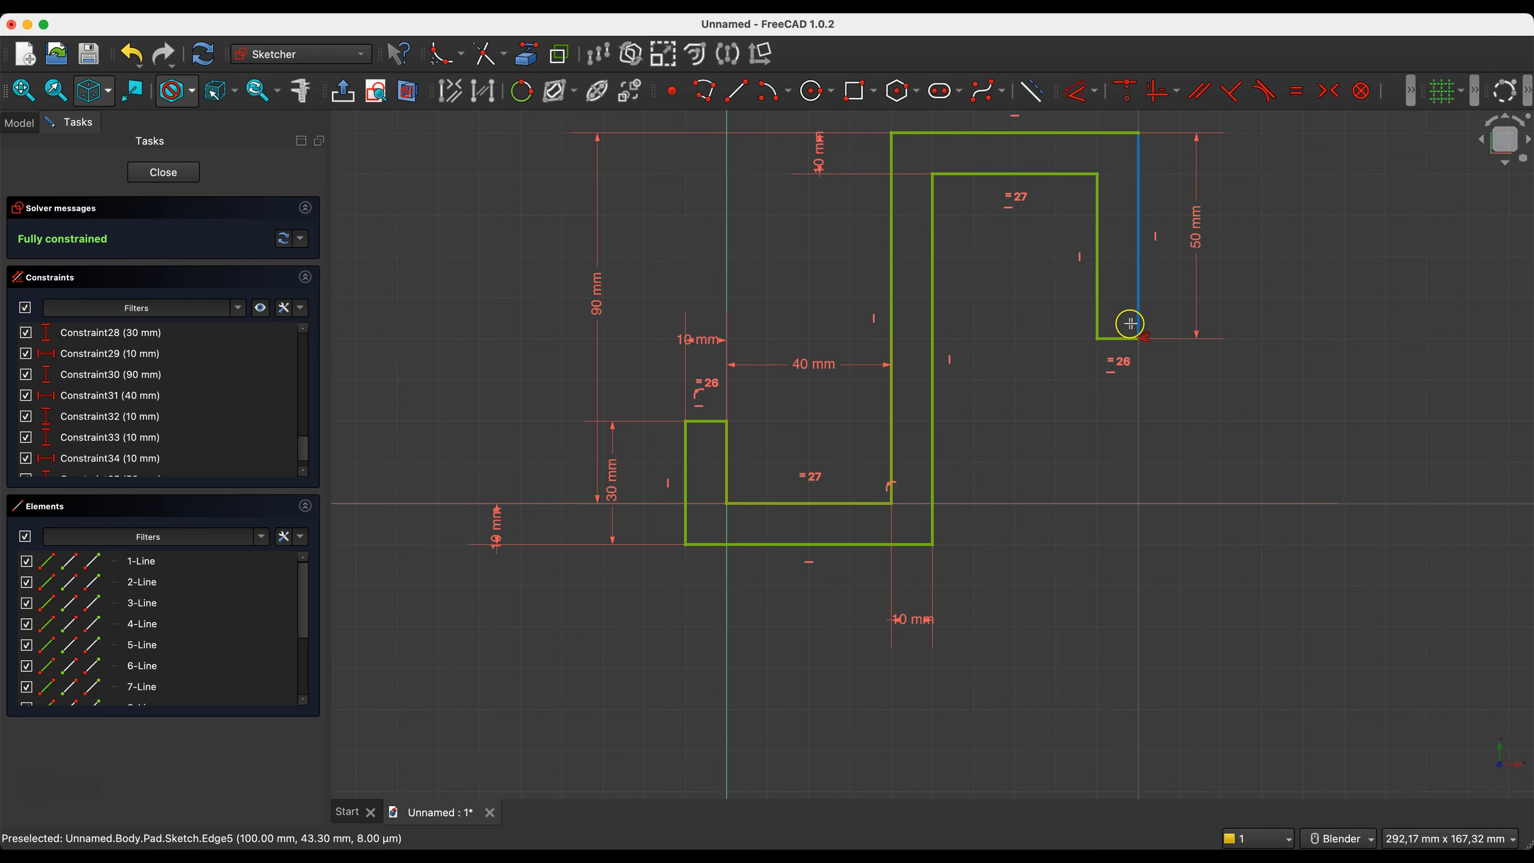
{"action": "left_click", "coordinate": [163, 173]}
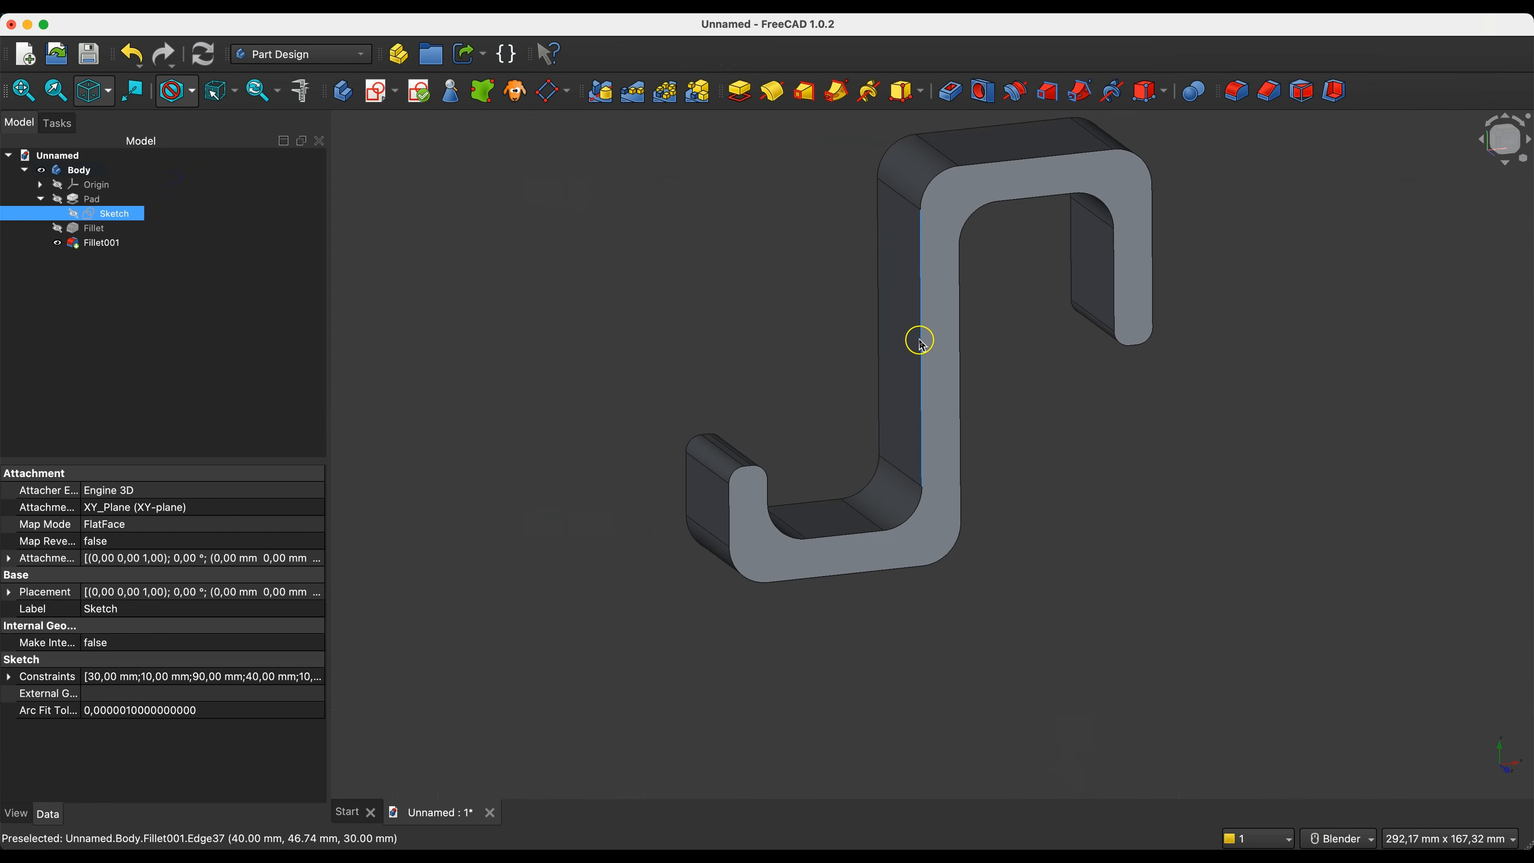
{"action": "scroll", "coordinate": [919, 342], "scroll_direction": "up", "scroll_amount": 2}
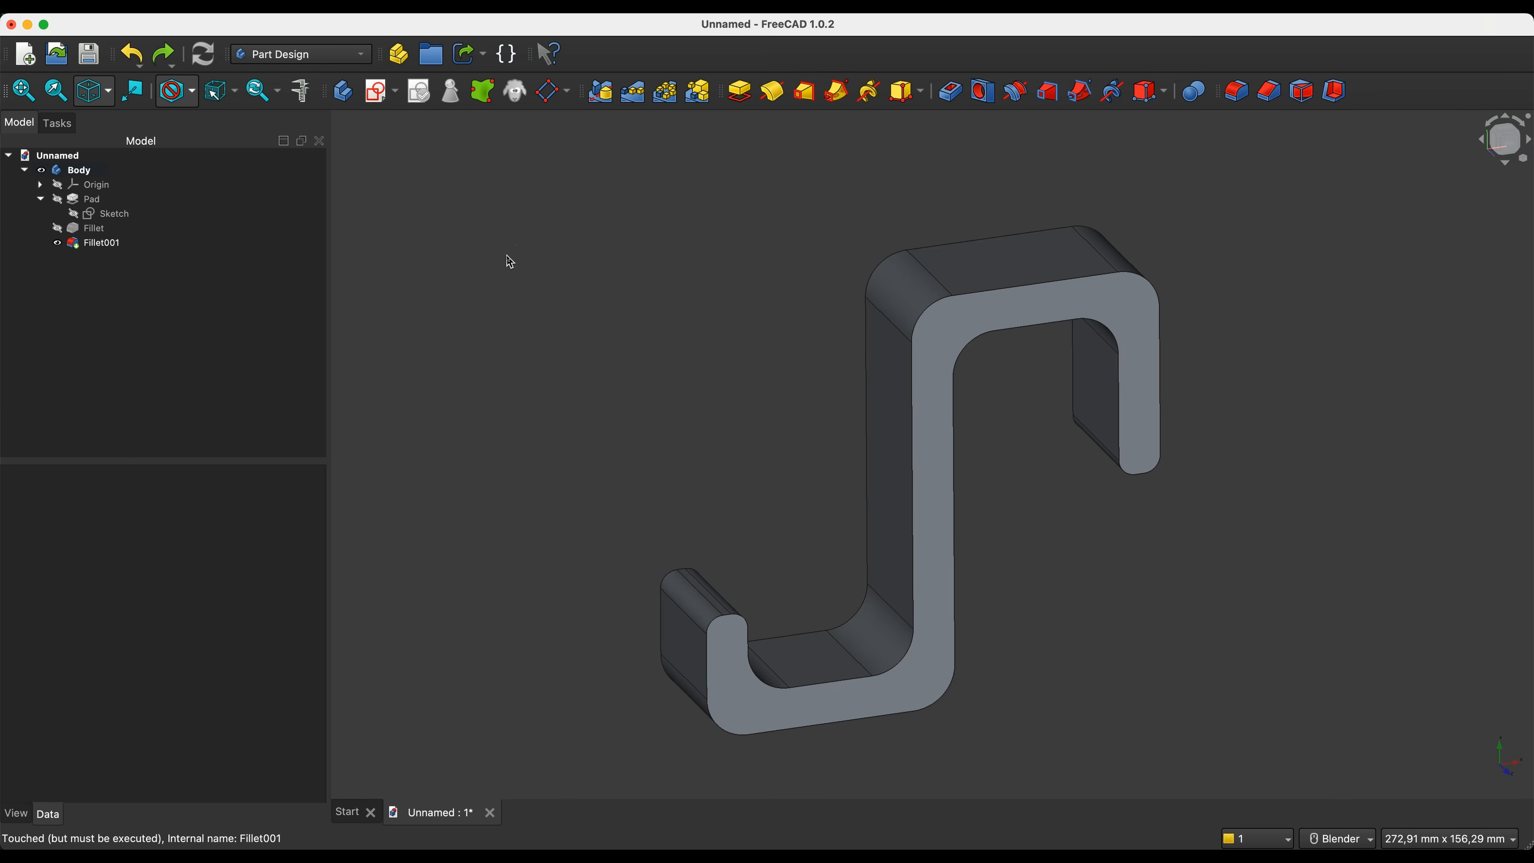
- Set the pad's length to 50 mm
{"action": "left_click", "coordinate": [107, 202]}
{"action": "double_click", "coordinate": [107, 203]}
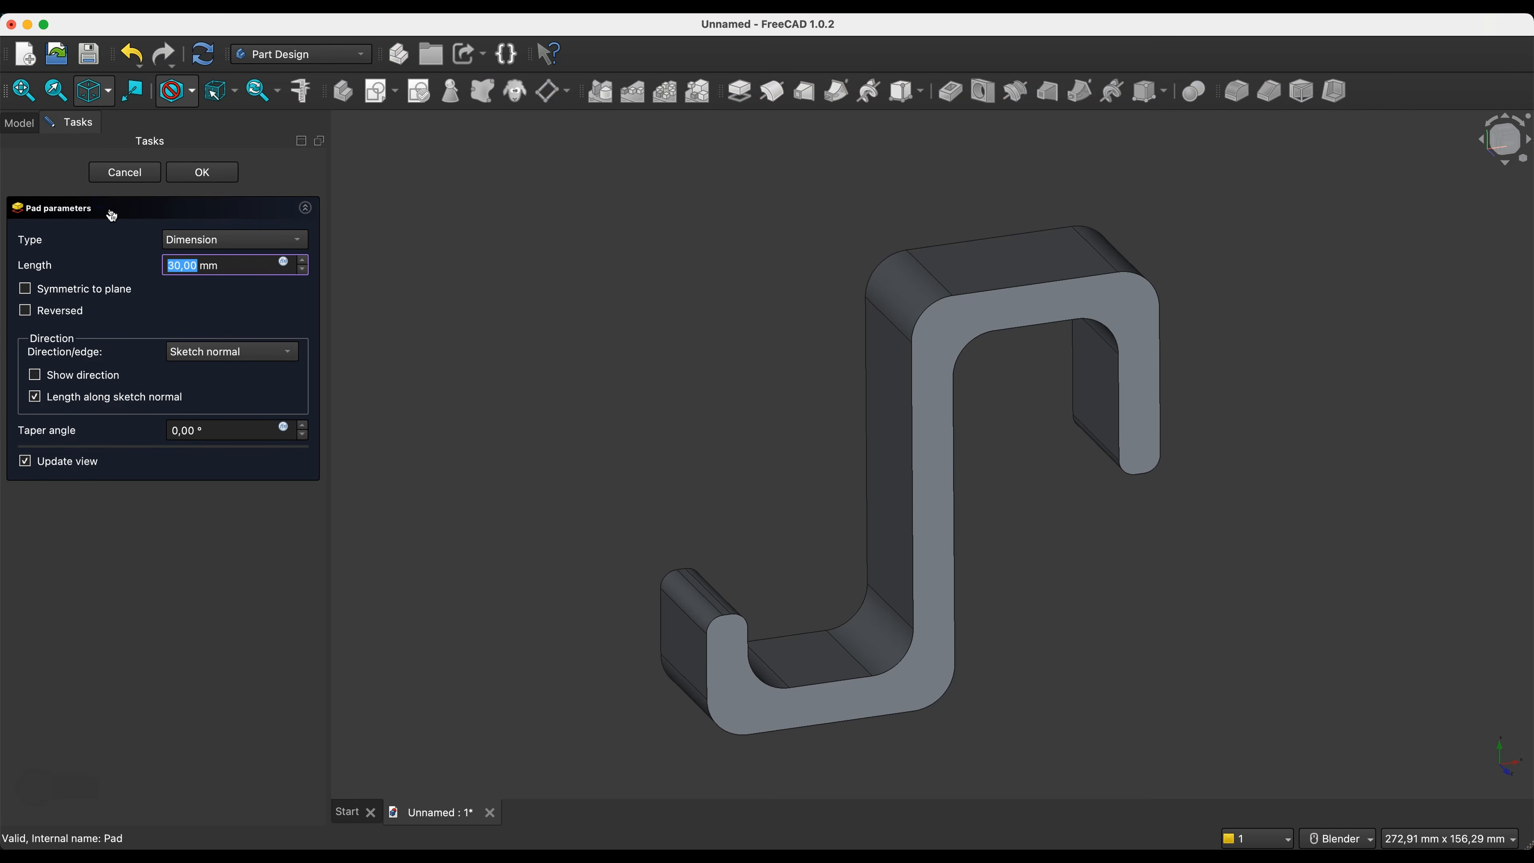
{"action": "type", "text": "50"}
{"action": "left_click", "coordinate": [218, 172]}
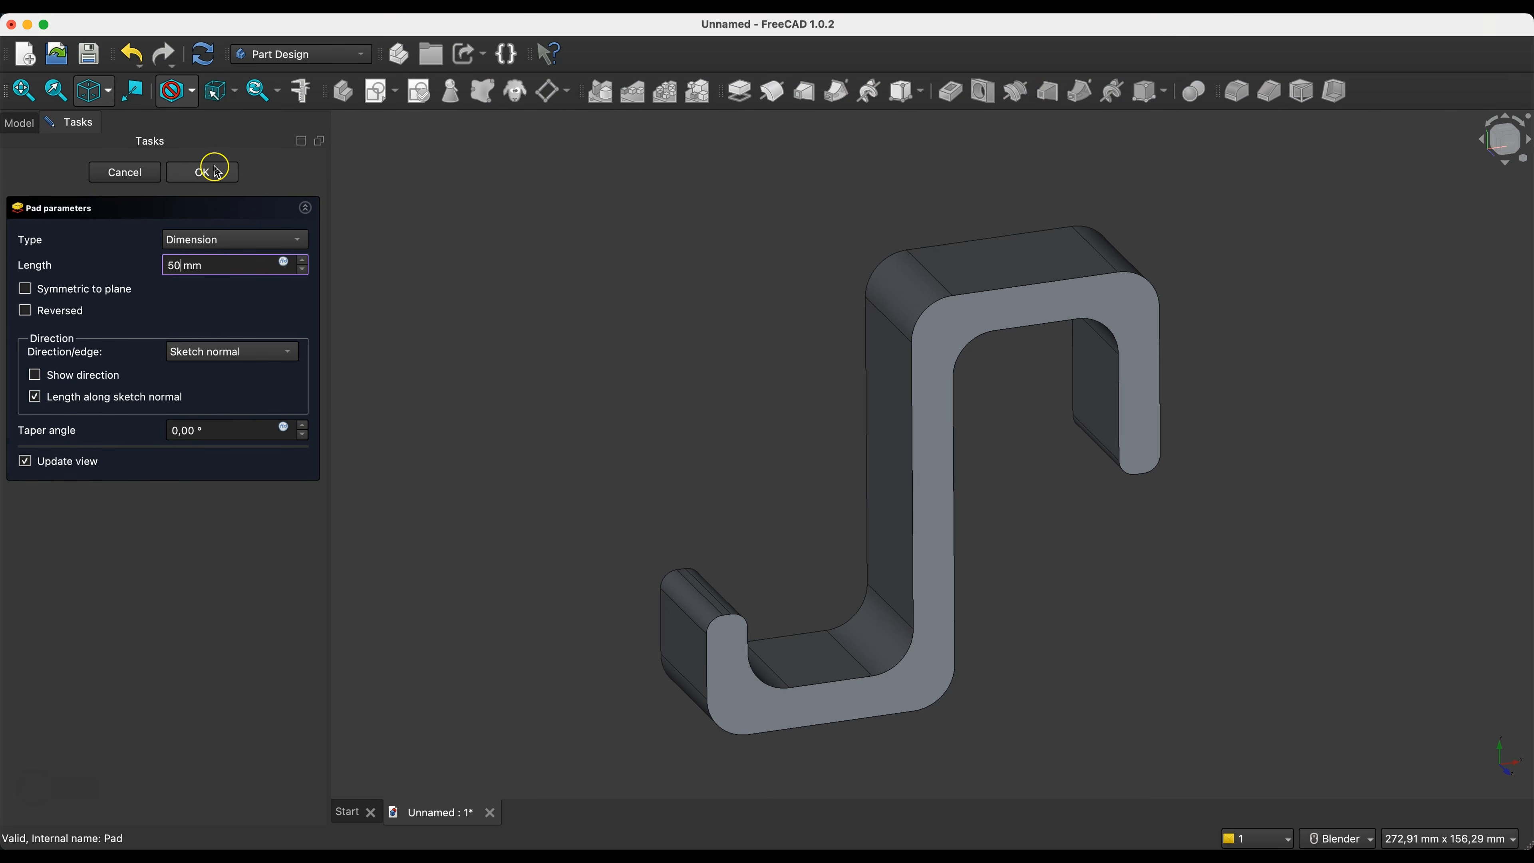